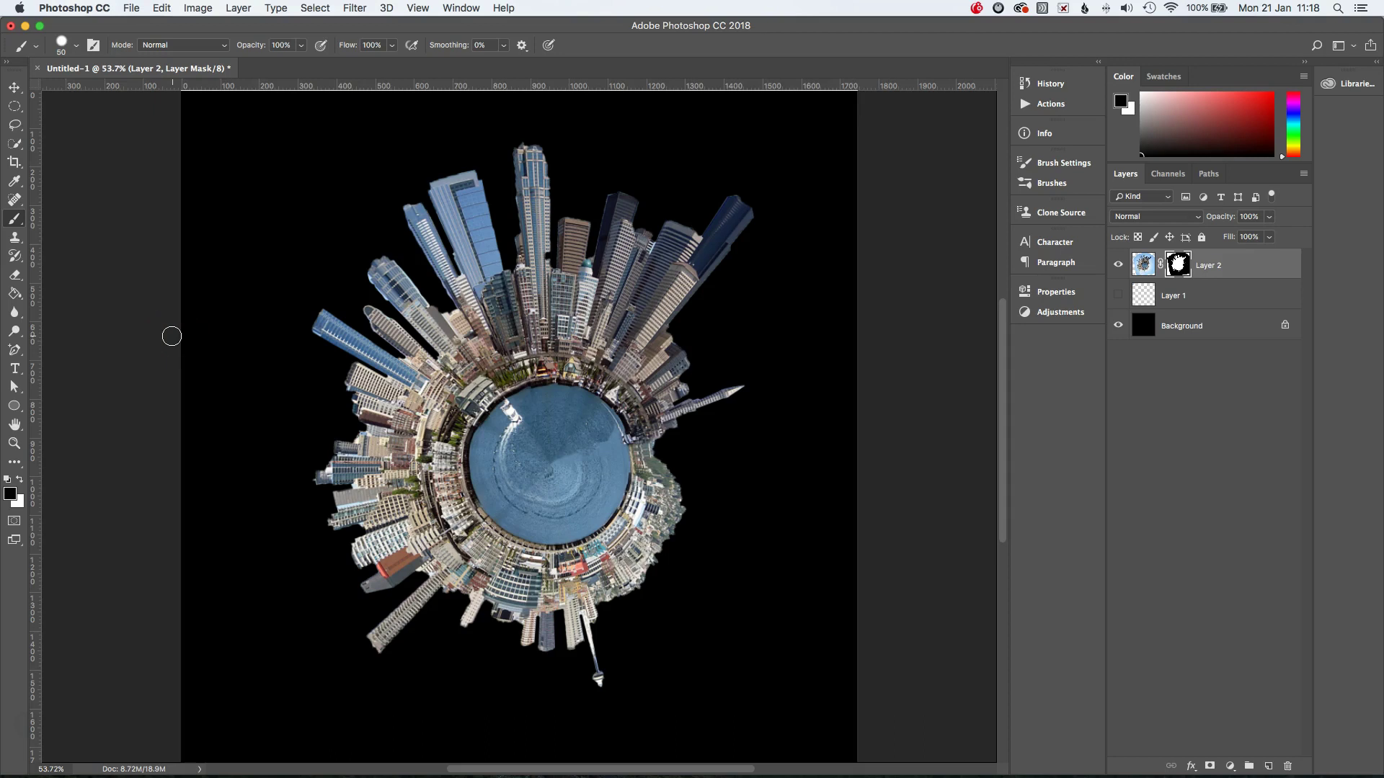
# Step: Close the finished circular cityscape document without saving its changes
pyautogui.click(38, 69)
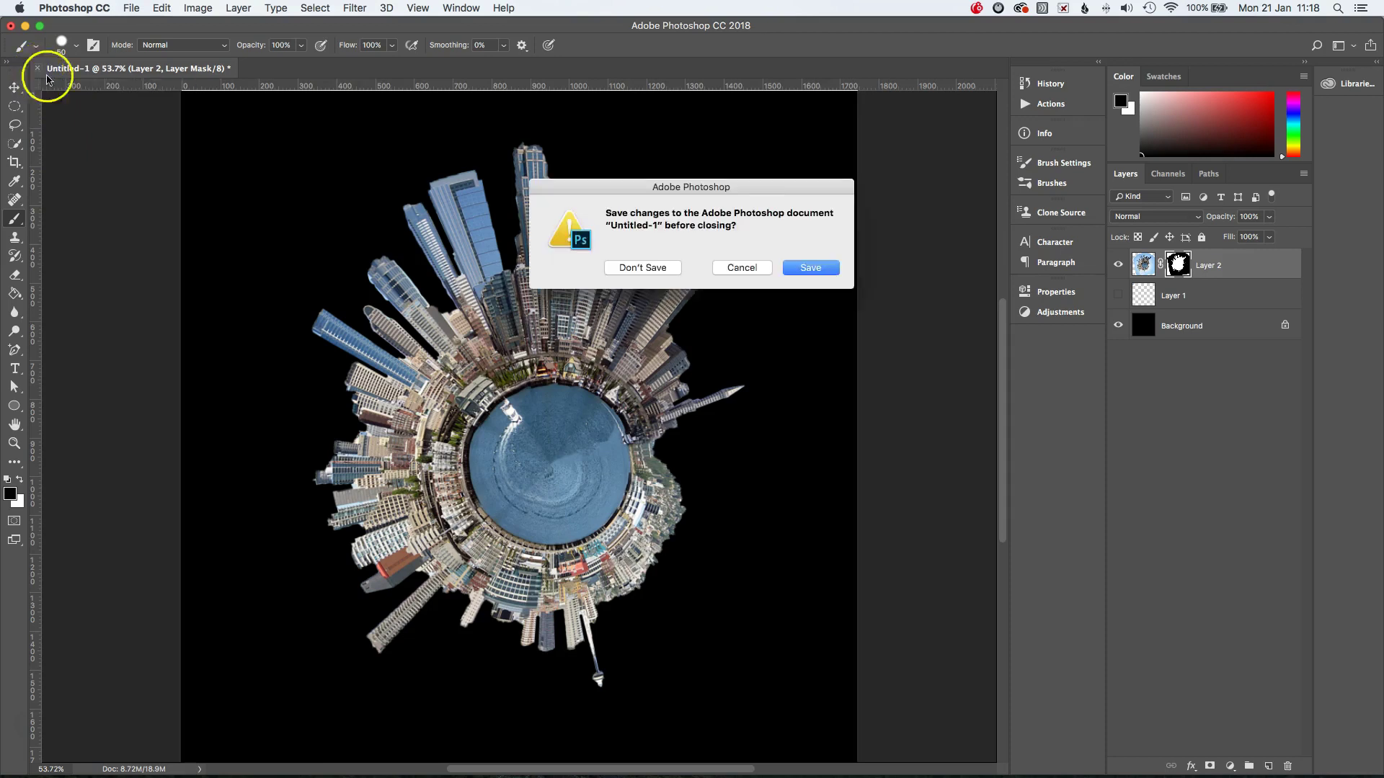
pyautogui.click(639, 271)
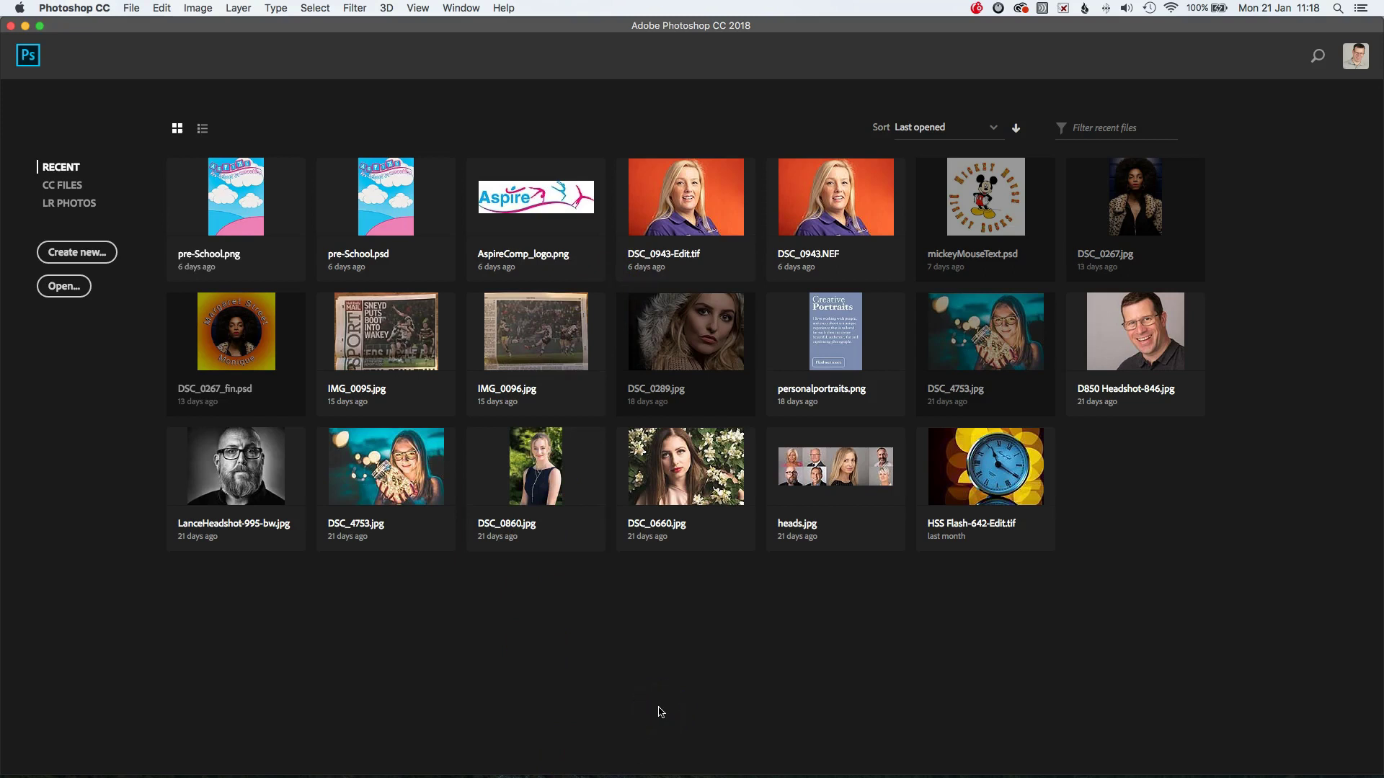
# Step: Switch to Chrome and bring up the Google Images results for "panoramic skyline"
pyautogui.moveTo(916, 774)
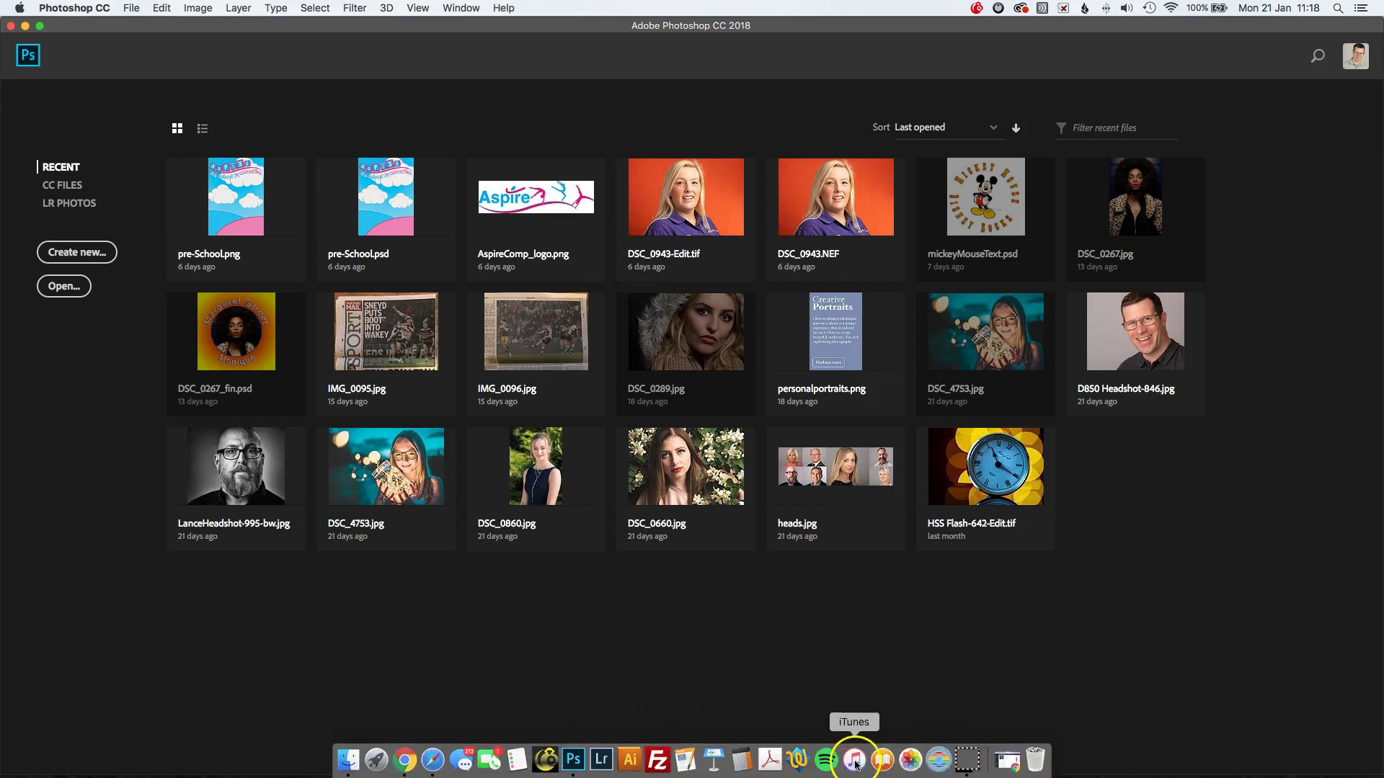
pyautogui.click(403, 768)
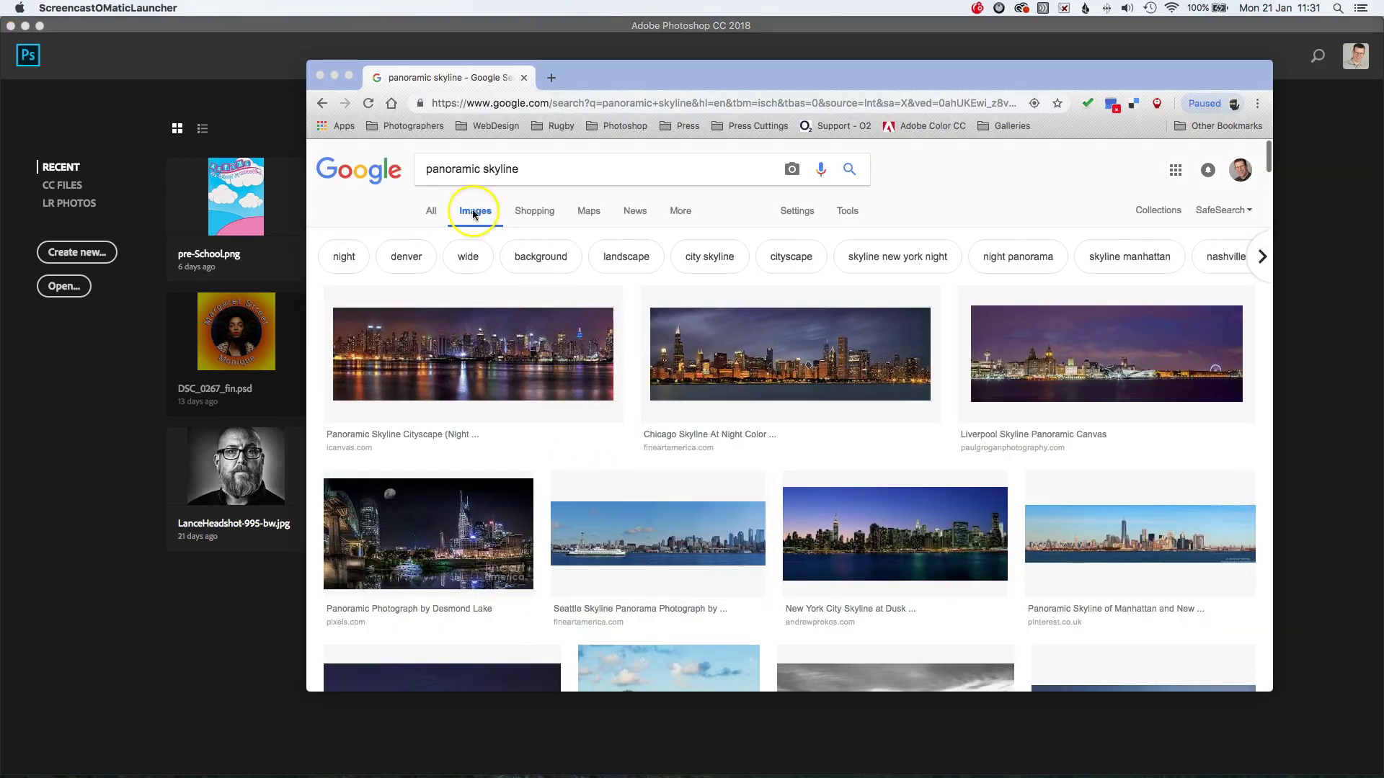
pyautogui.click(469, 170)
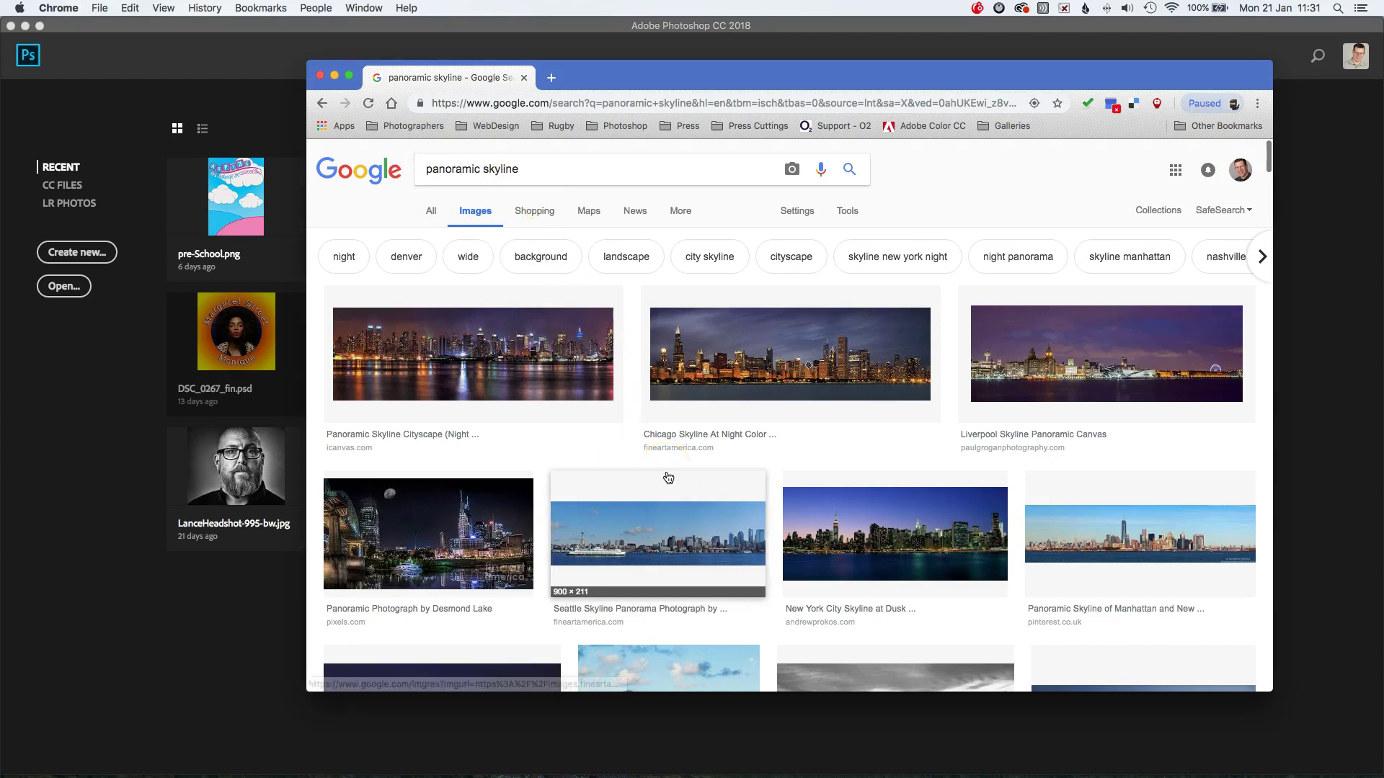
pyautogui.moveTo(670, 472); pyautogui.dragTo(730, 466)
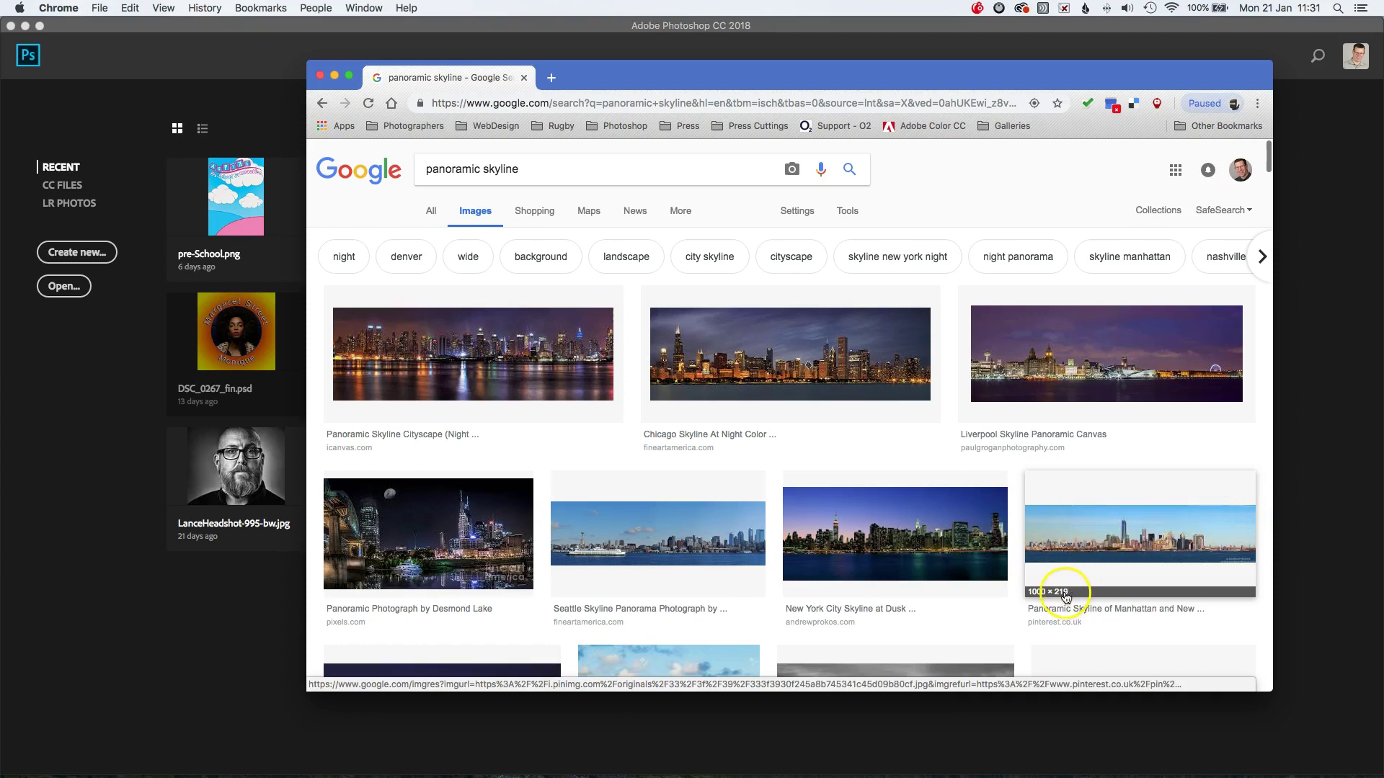
# Step: Browse the panoramic skyline image results for a wide, high-resolution daytime city photo with a clear sky
pyautogui.scroll(-3, 793, 549)
pyautogui.scroll(-6, 784, 549)
pyautogui.scroll(-5, 784, 550)
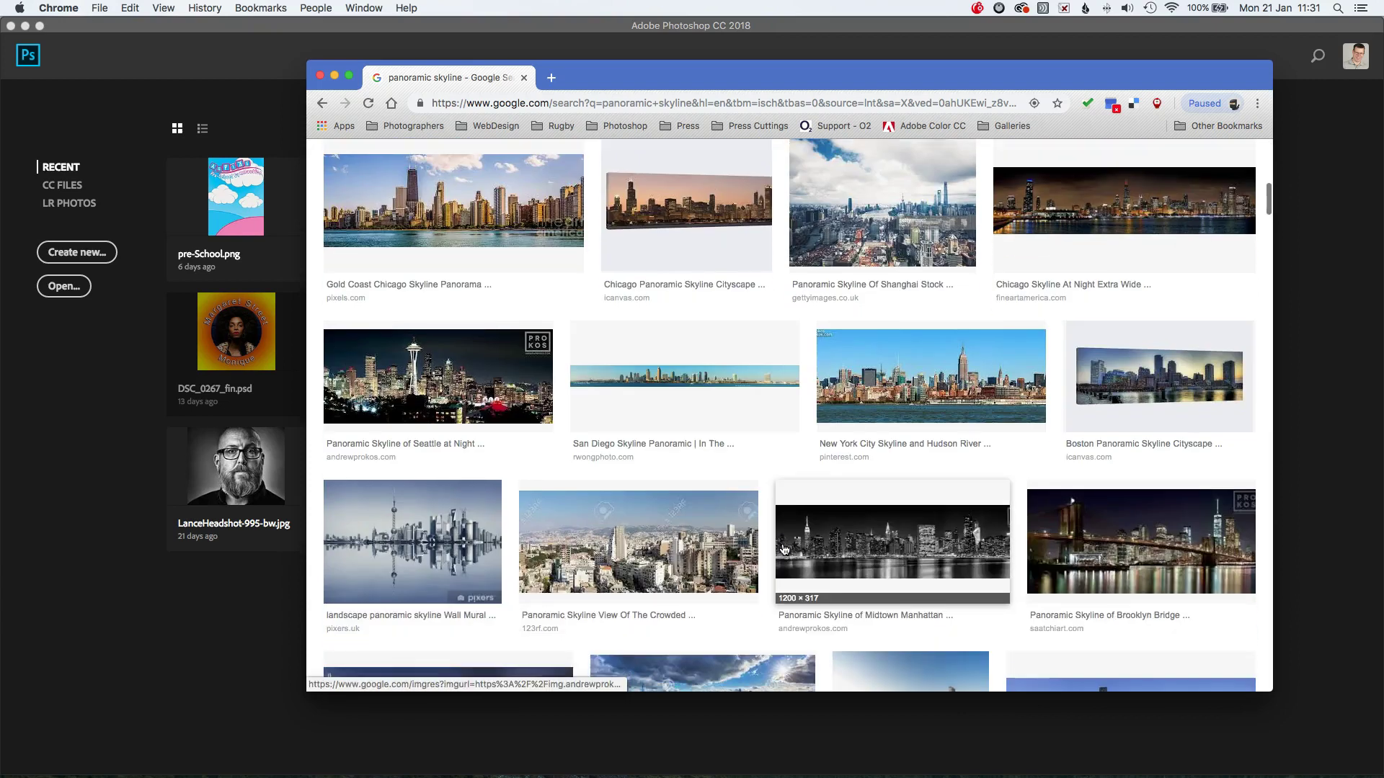
pyautogui.click(908, 404)
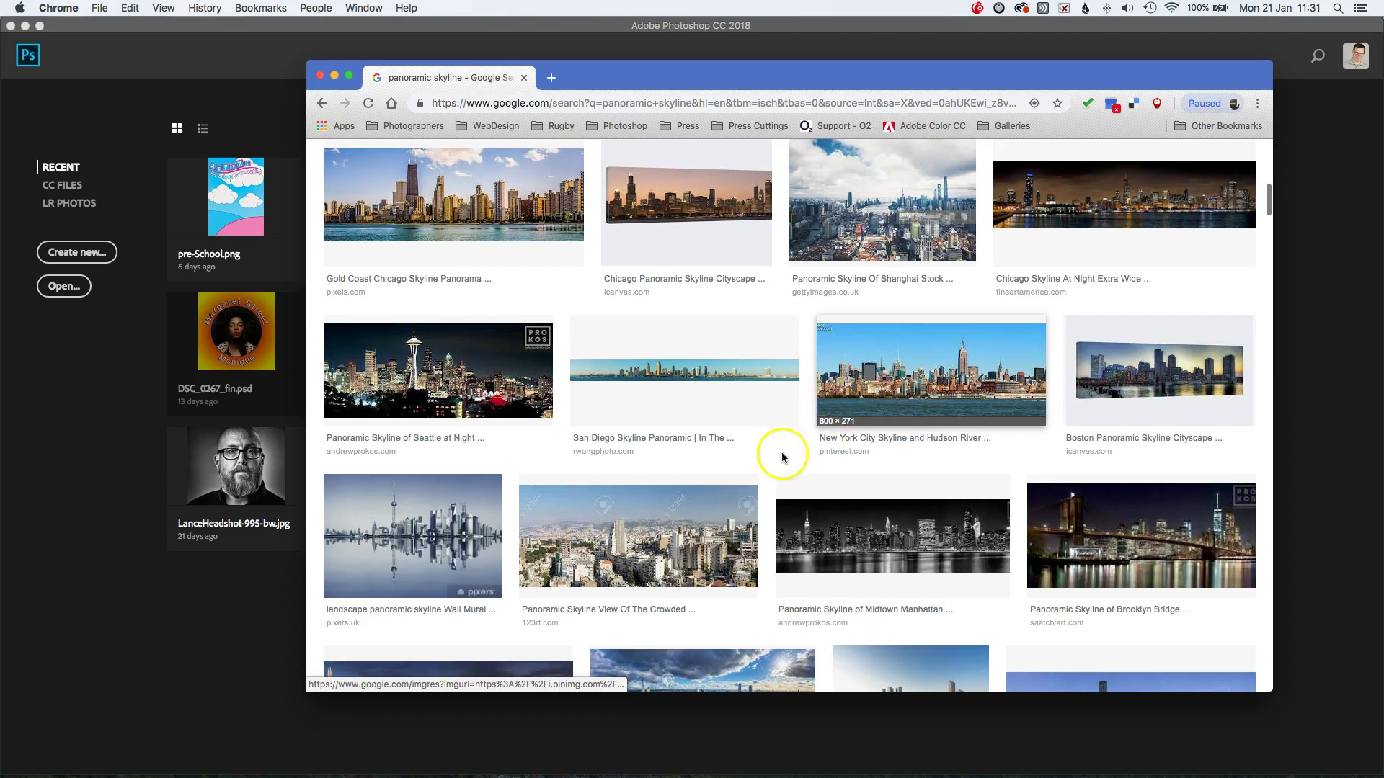
pyautogui.scroll(-5, 786, 468)
pyautogui.scroll(-2, 773, 488)
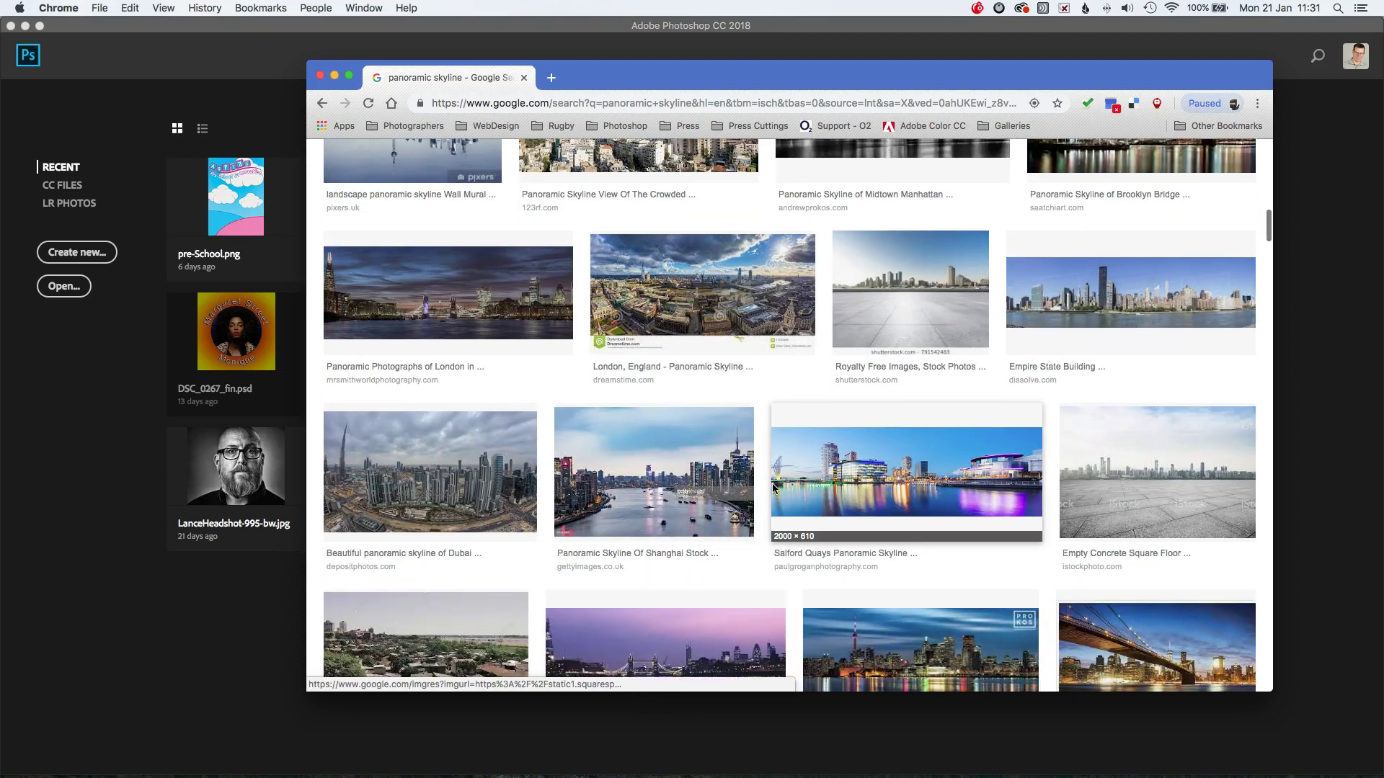
pyautogui.scroll(-5, 773, 489)
pyautogui.scroll(-8, 772, 489)
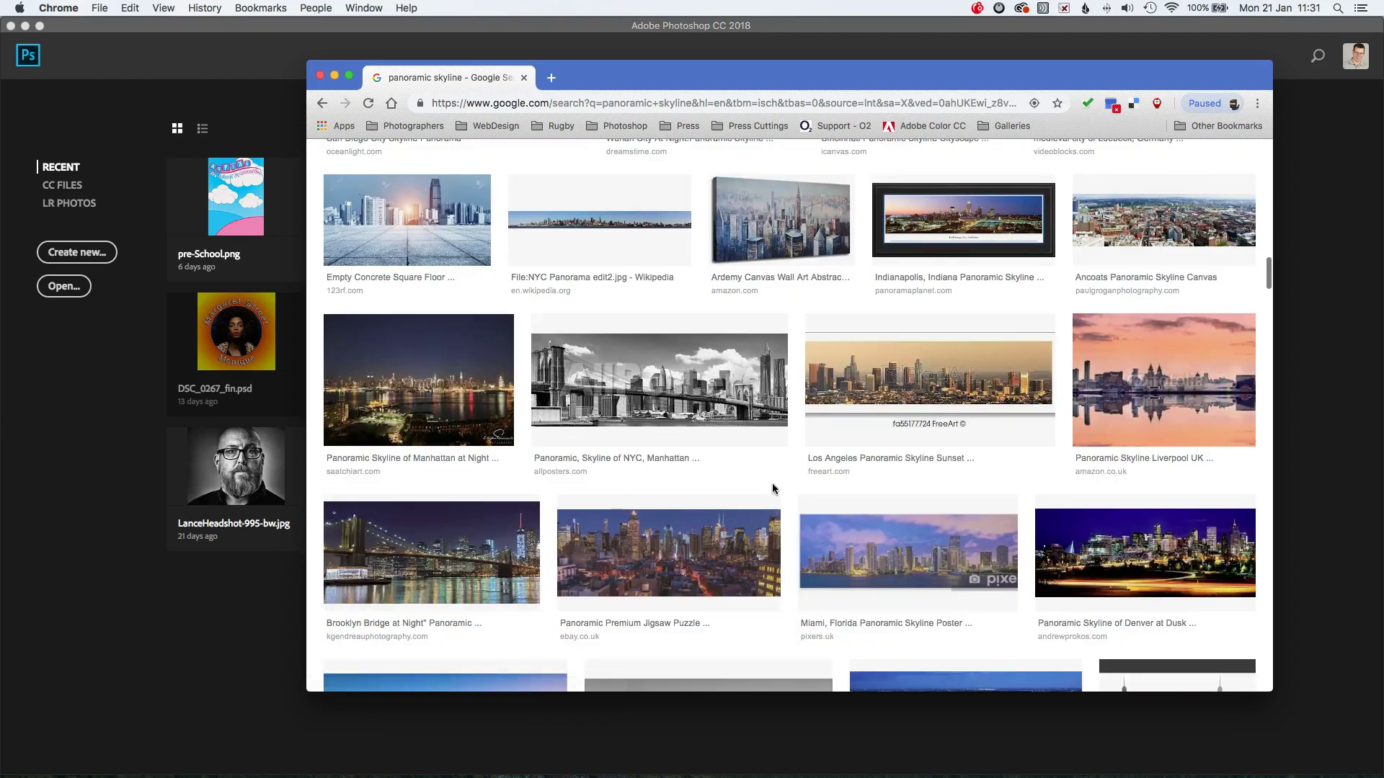
pyautogui.scroll(-6, 773, 488)
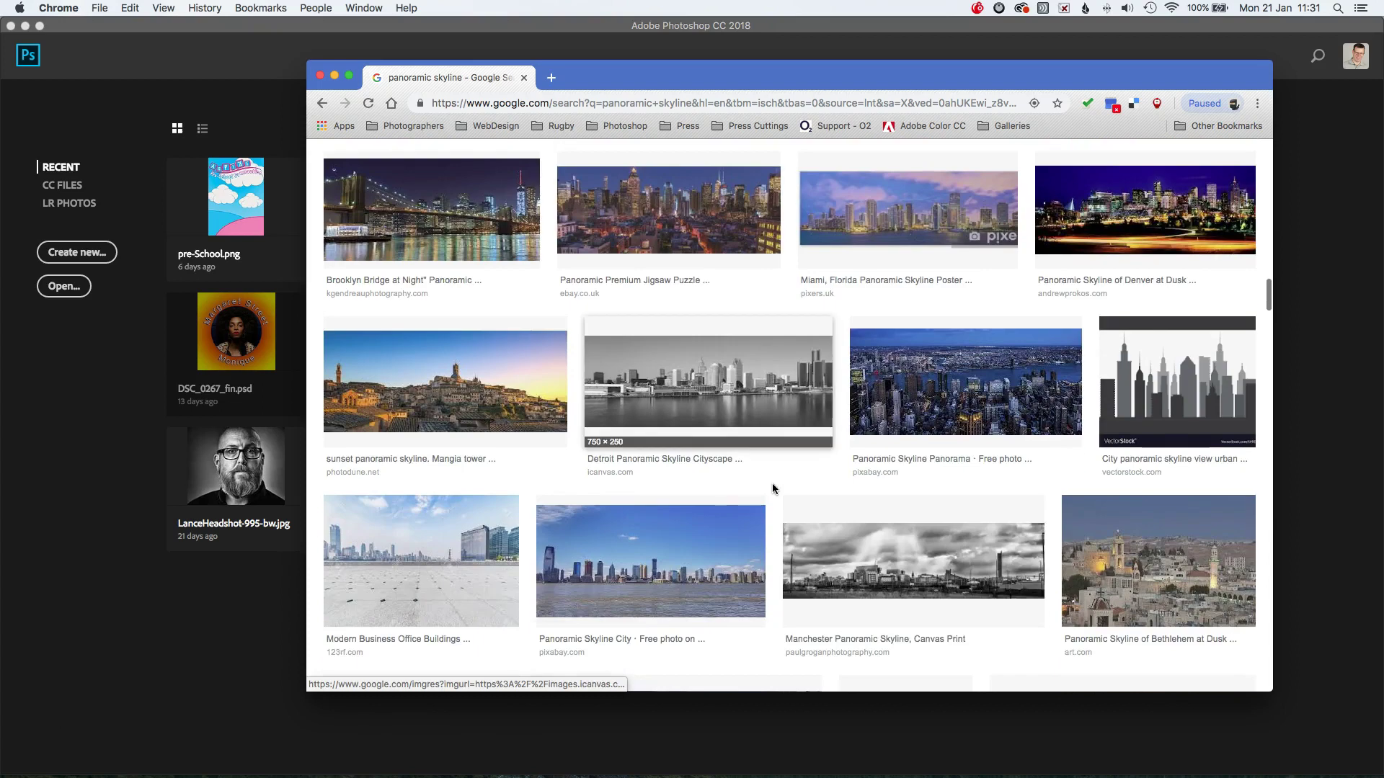
pyautogui.scroll(-2, 773, 488)
pyautogui.click(700, 489)
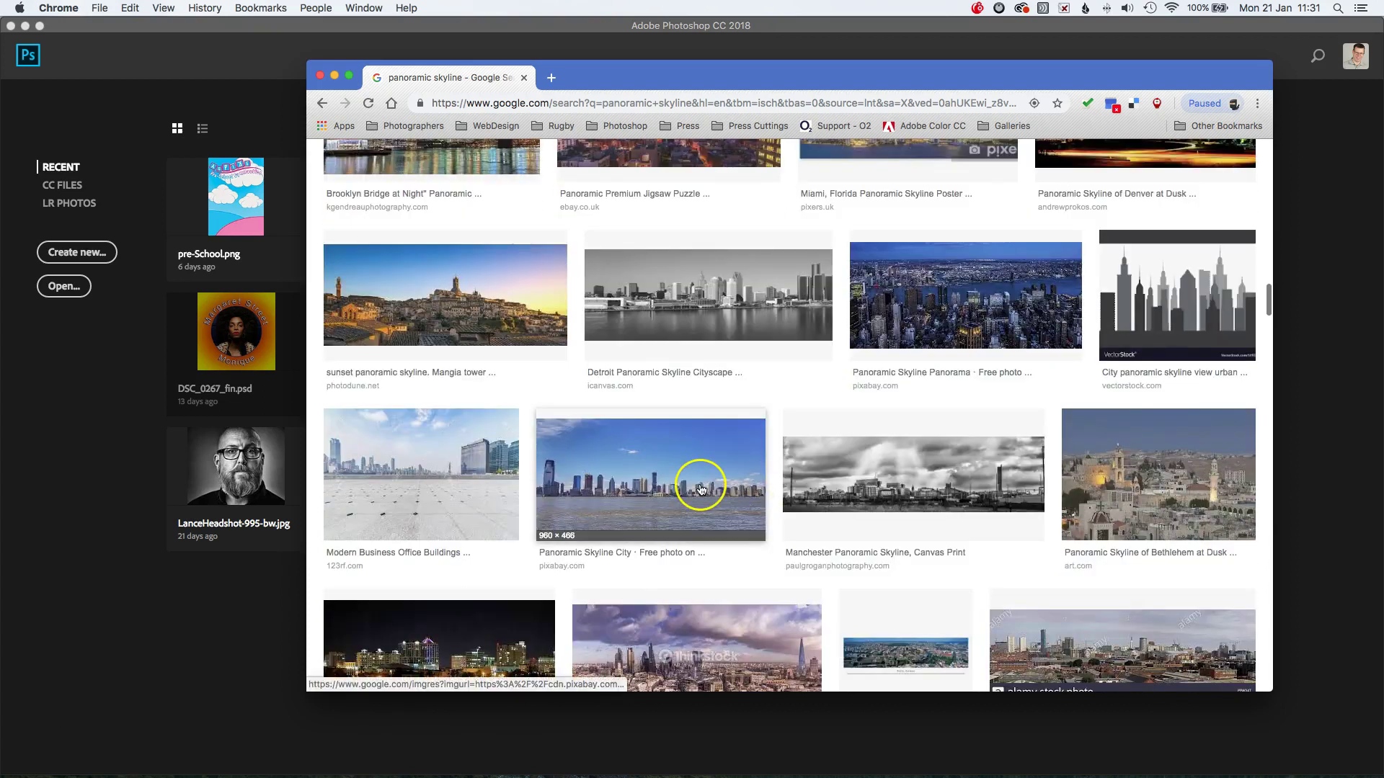
pyautogui.scroll(-2, 656, 486)
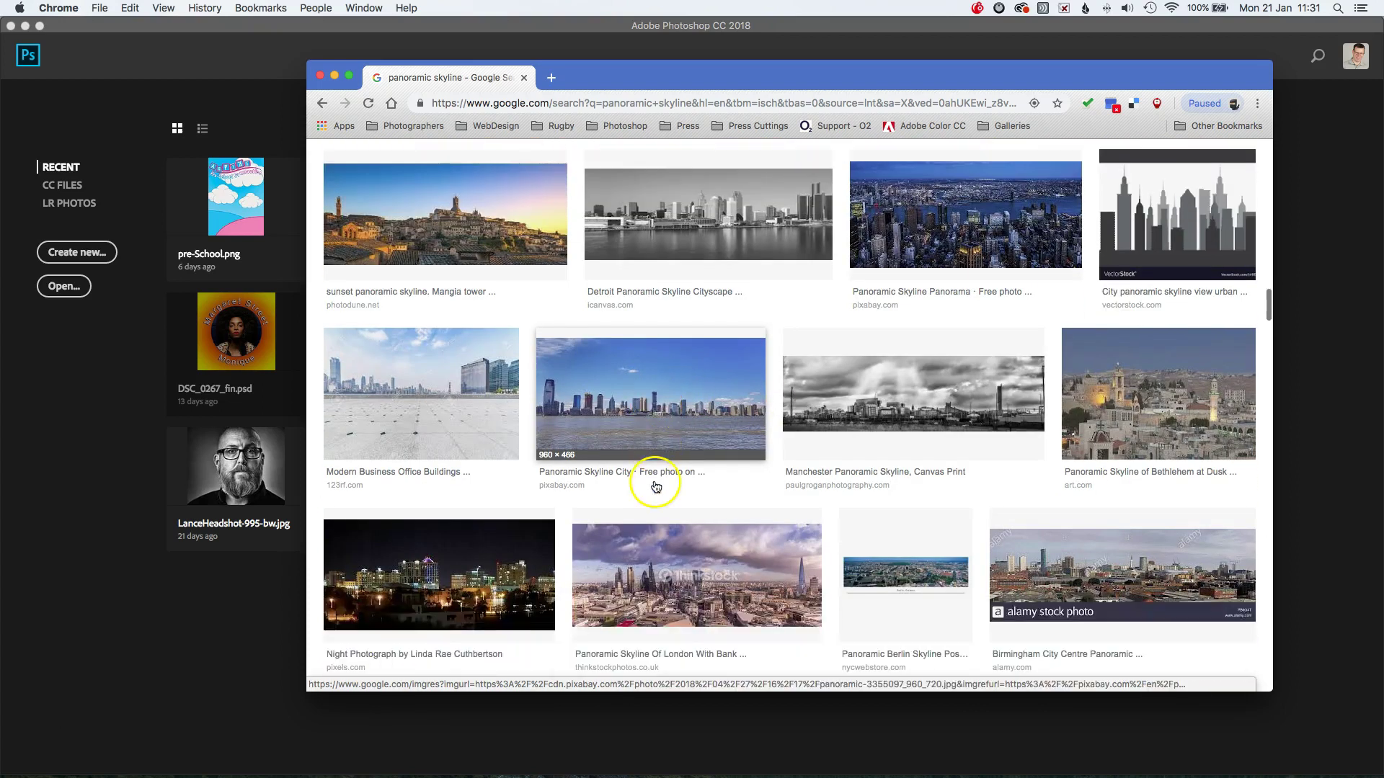
pyautogui.scroll(-6, 657, 430)
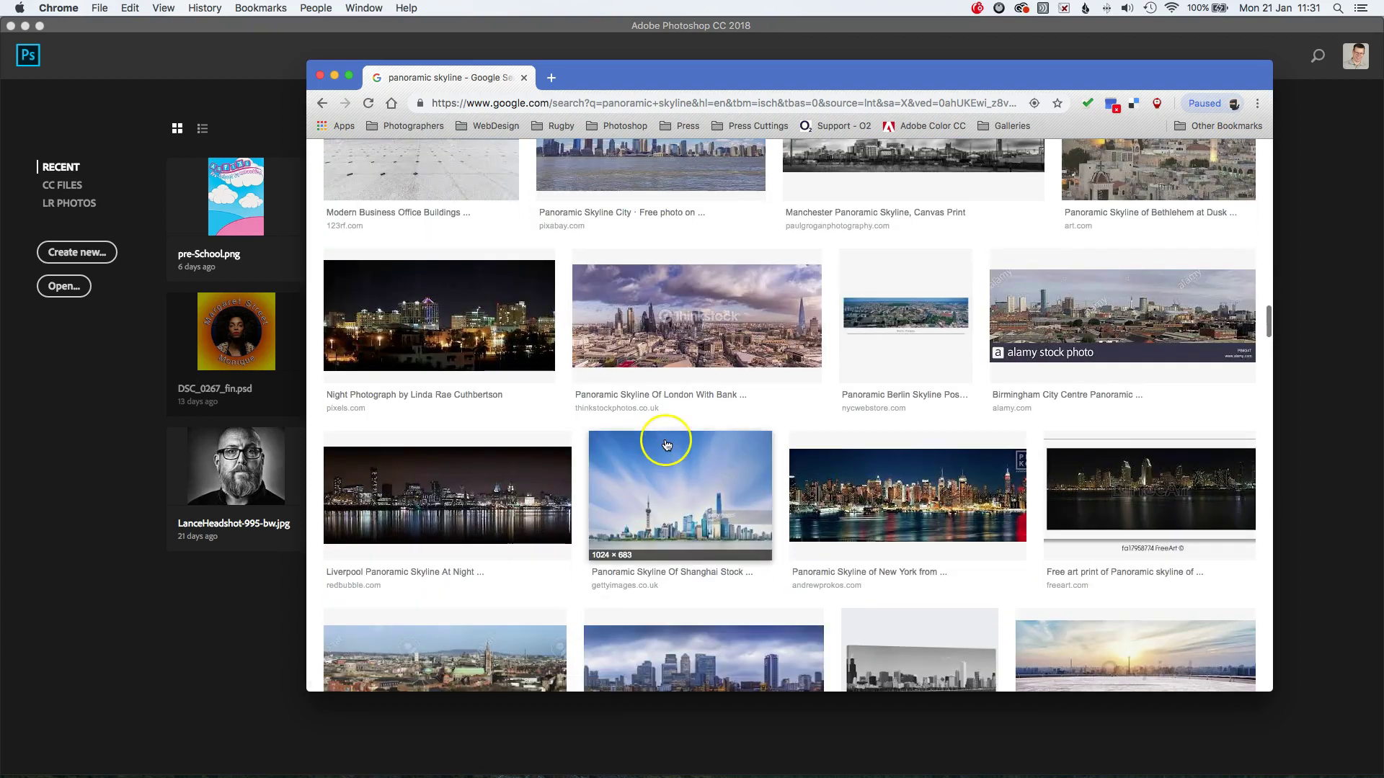
pyautogui.scroll(-4, 657, 436)
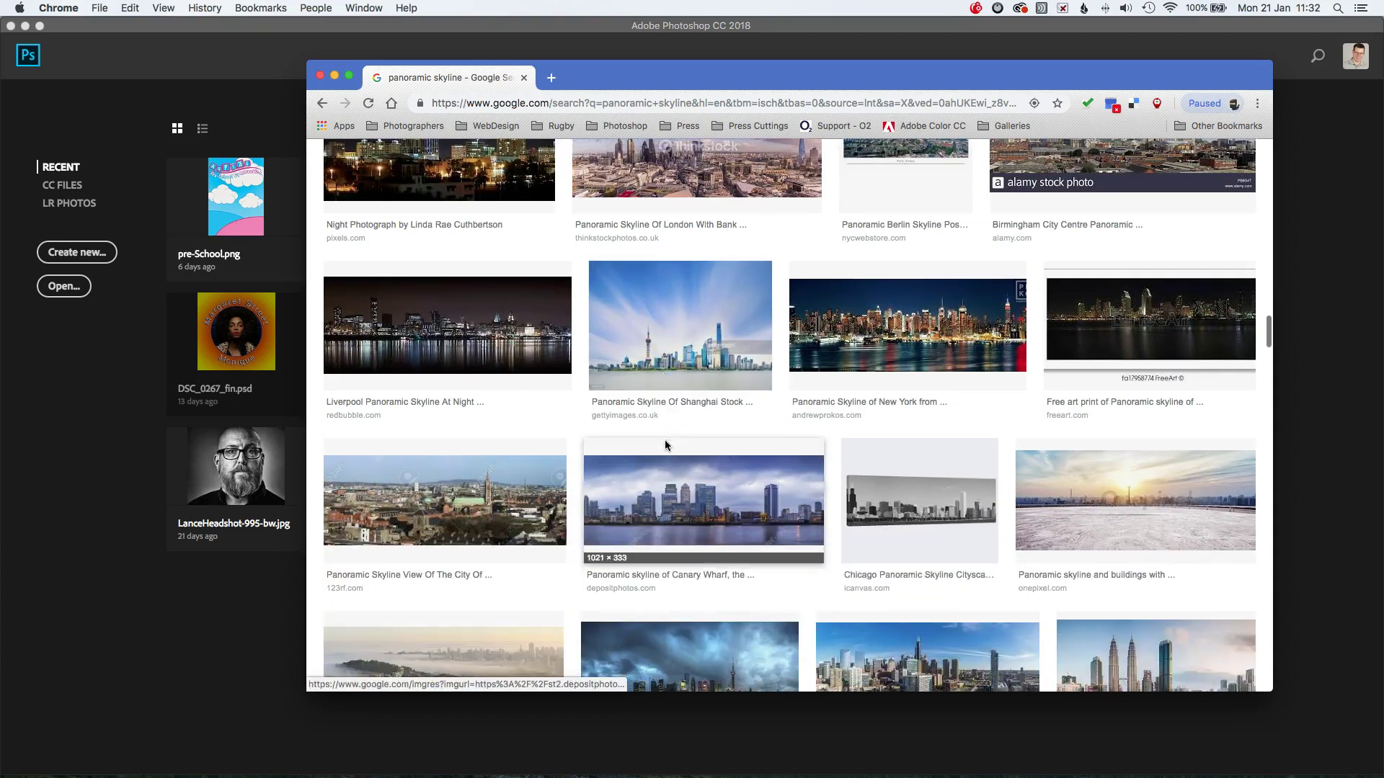
pyautogui.scroll(-8, 666, 445)
pyautogui.scroll(-7, 665, 444)
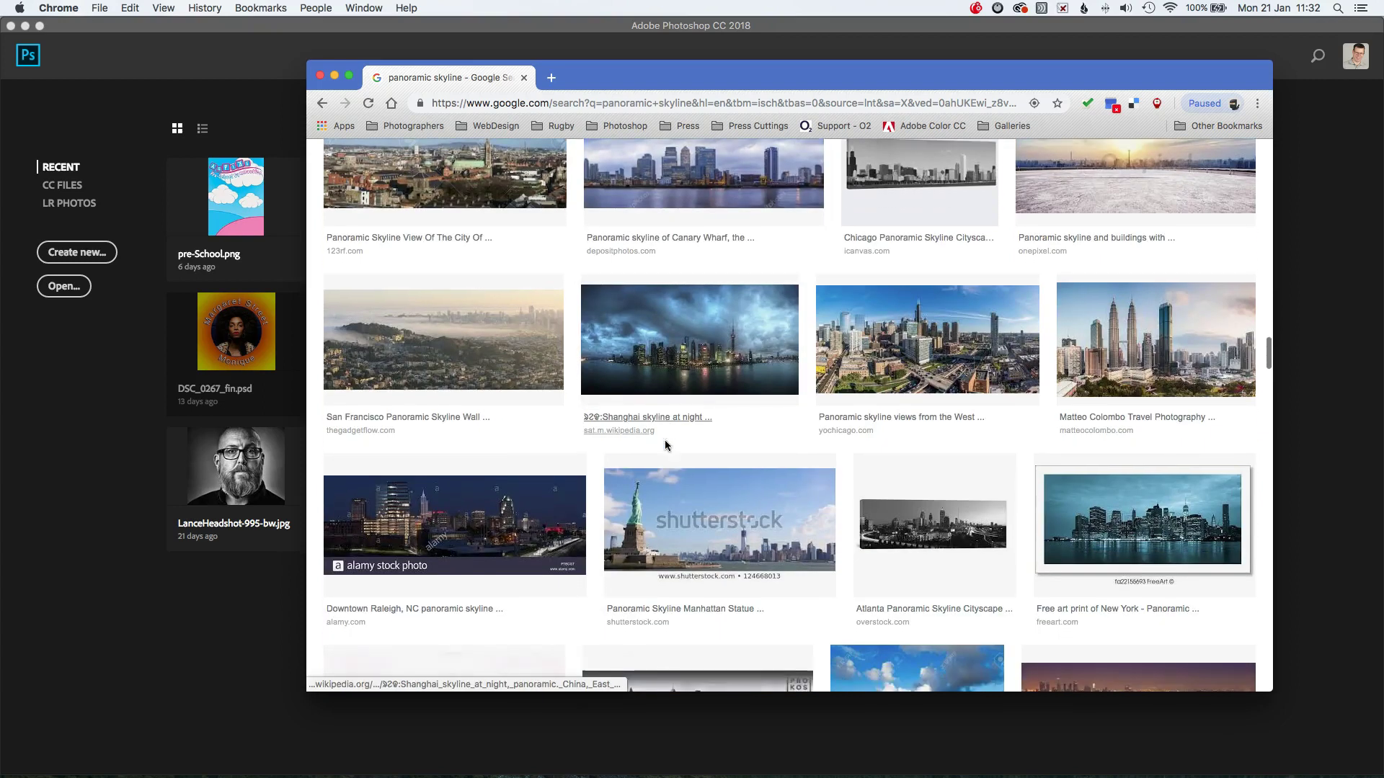
pyautogui.scroll(-7, 664, 445)
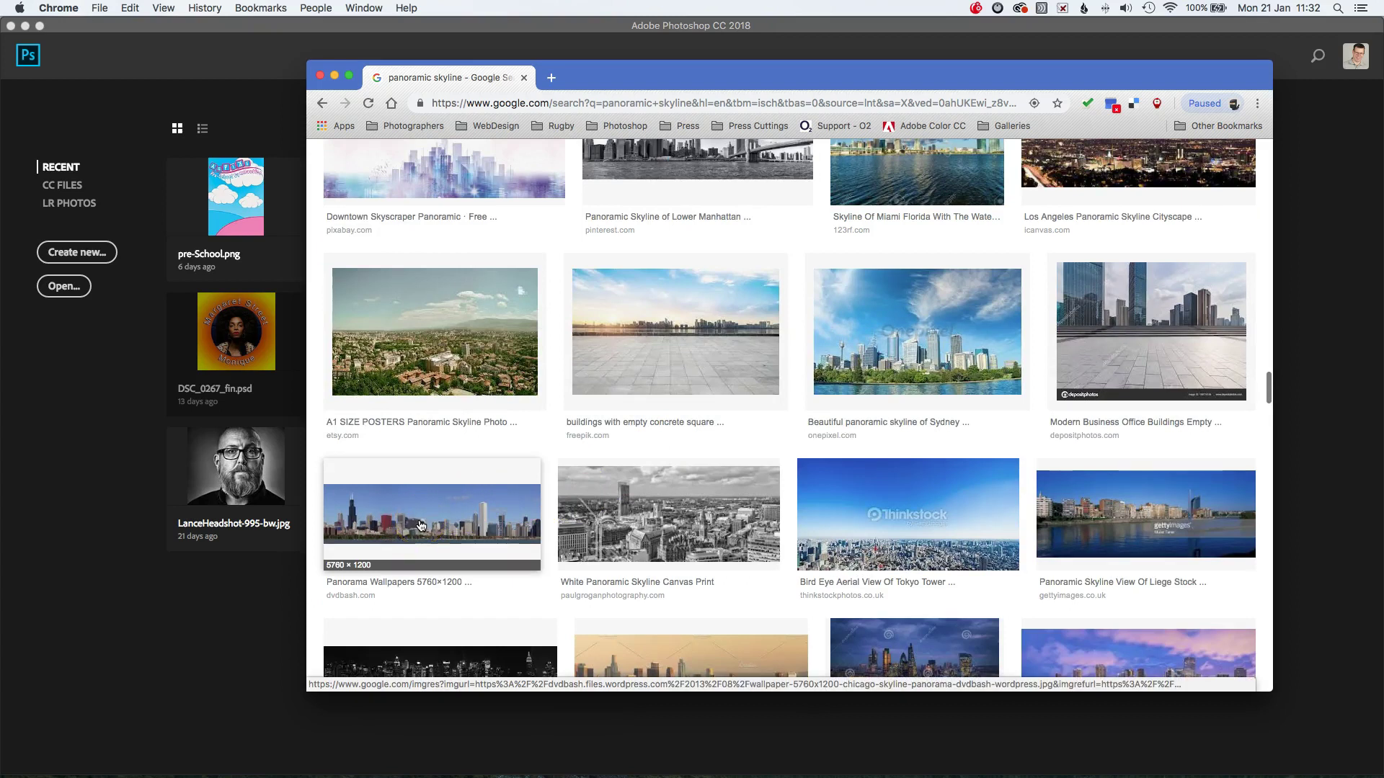
# Step: Open the 5760 × 1200 Panorama Wallpapers result from dvdbash.com and copy its image to the clipboard
pyautogui.click(422, 525)
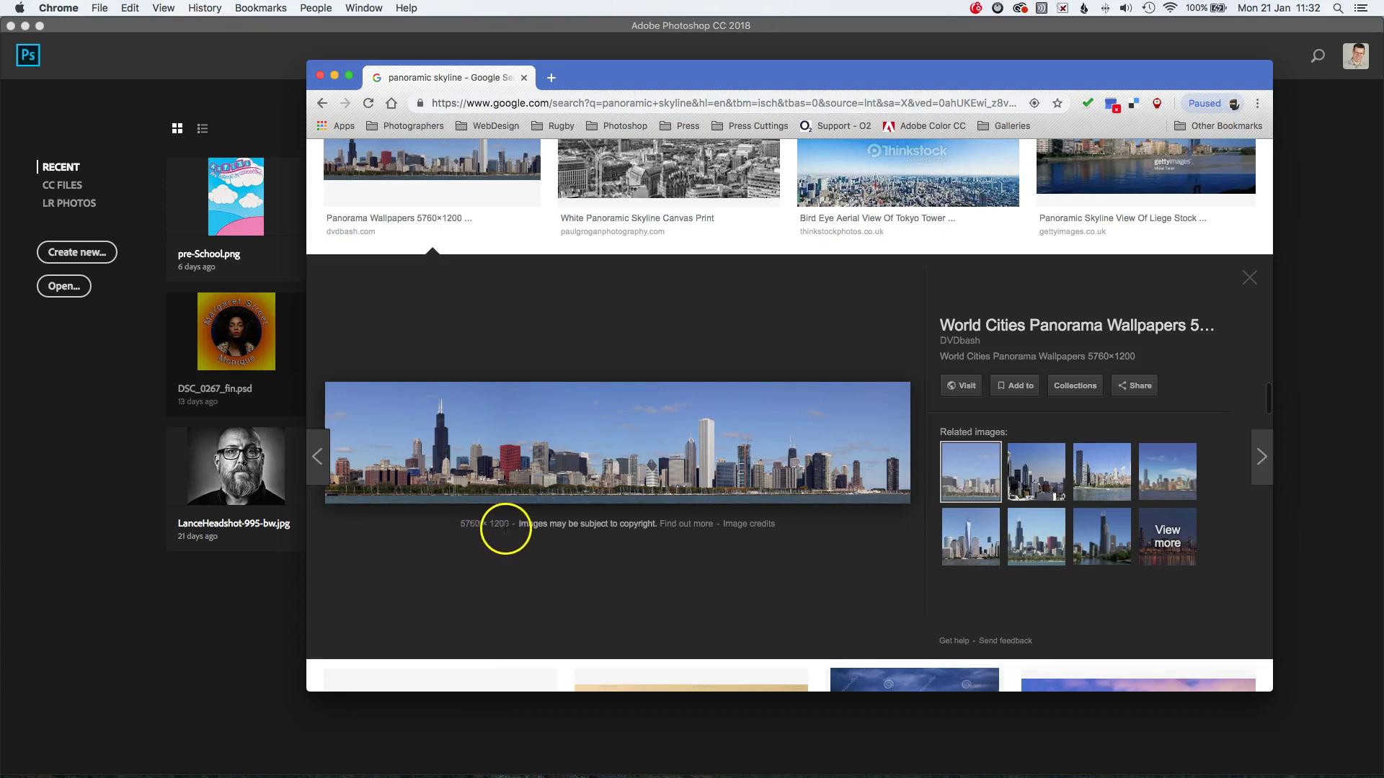
pyautogui.rightClick(618, 438)
pyautogui.click(656, 556)
# Step: Switch to Photoshop, create a document from the 5760 × 1200 px Clipboard preset and paste the copied skyline into it
pyautogui.click(254, 597)
pyautogui.click(132, 9)
pyautogui.click(144, 25)
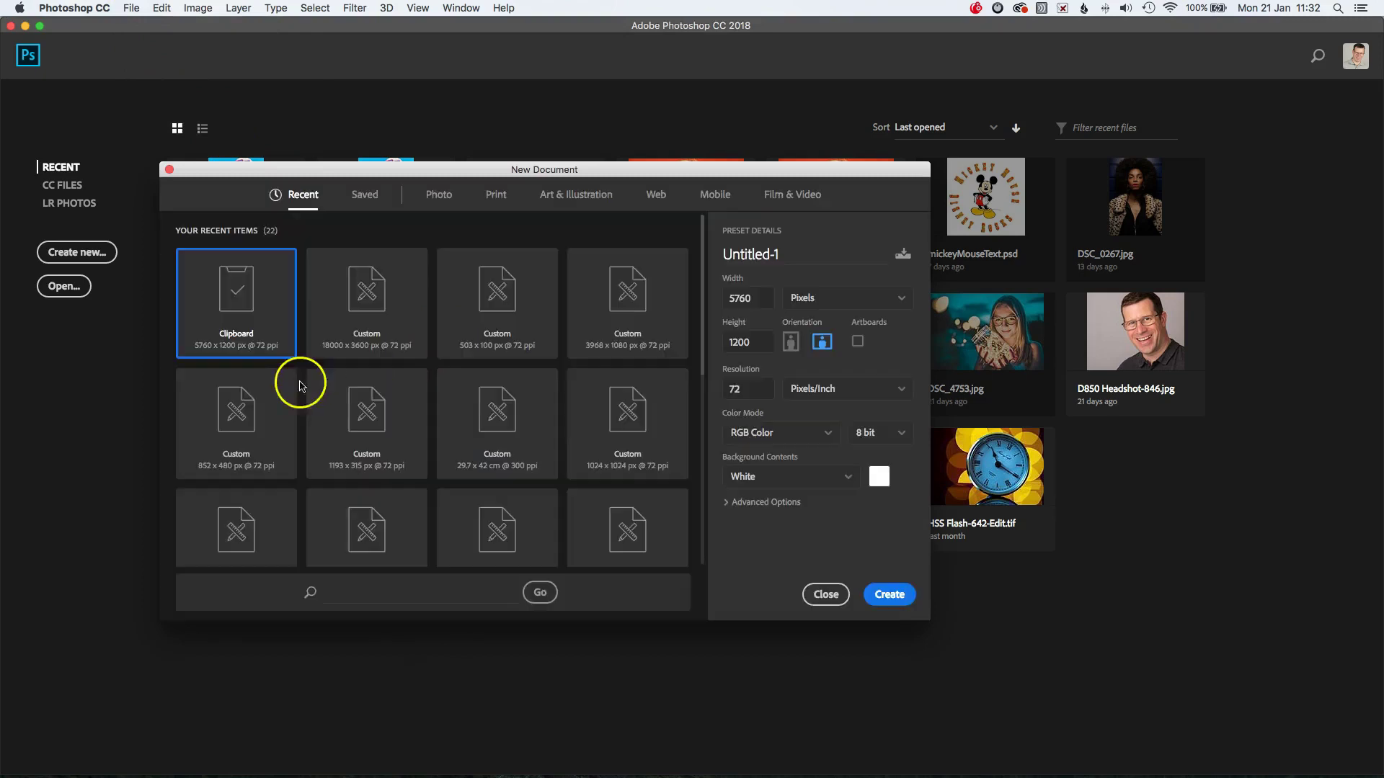
pyautogui.click(899, 603)
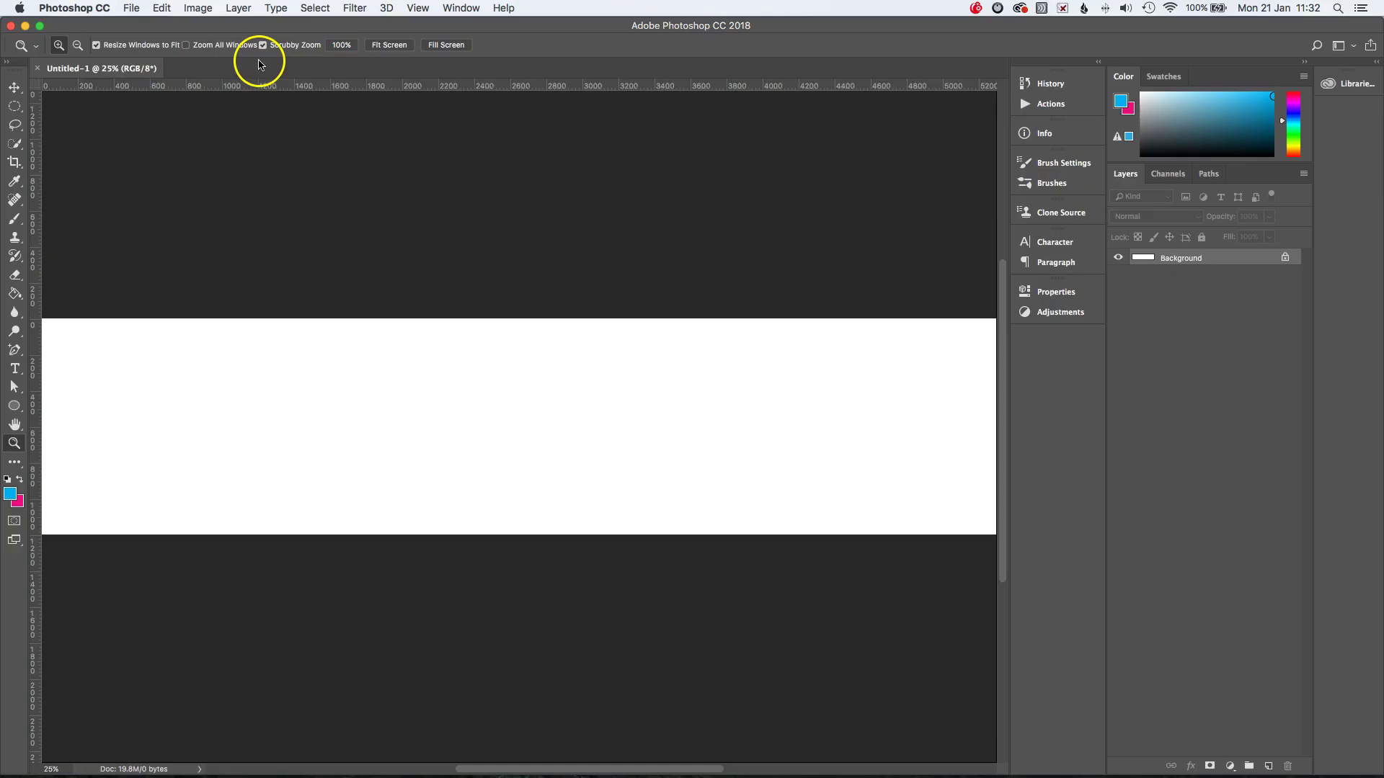
pyautogui.click(163, 8)
pyautogui.click(189, 138)
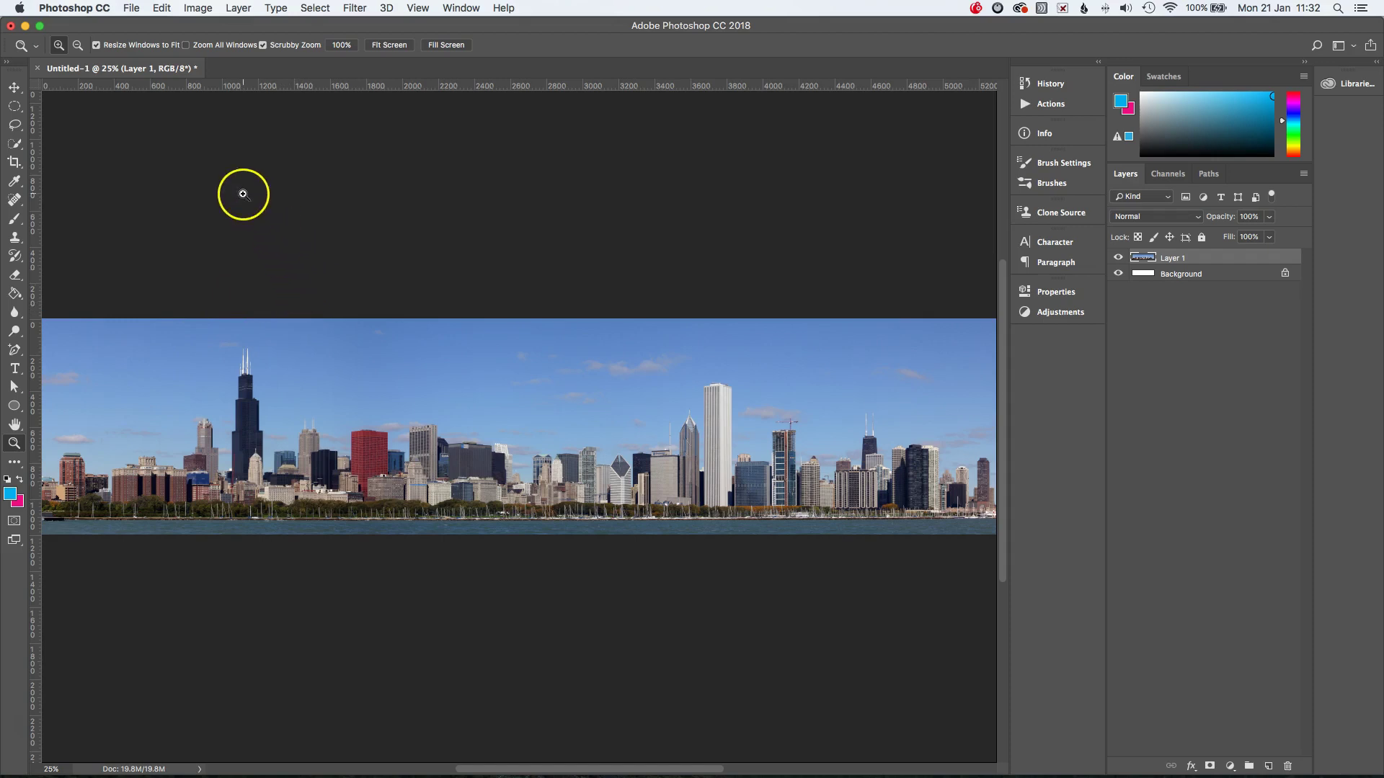
# Step: Resize the image to 2000 × 2000 pixels with the width and height proportions unlinked
pyautogui.click(201, 9)
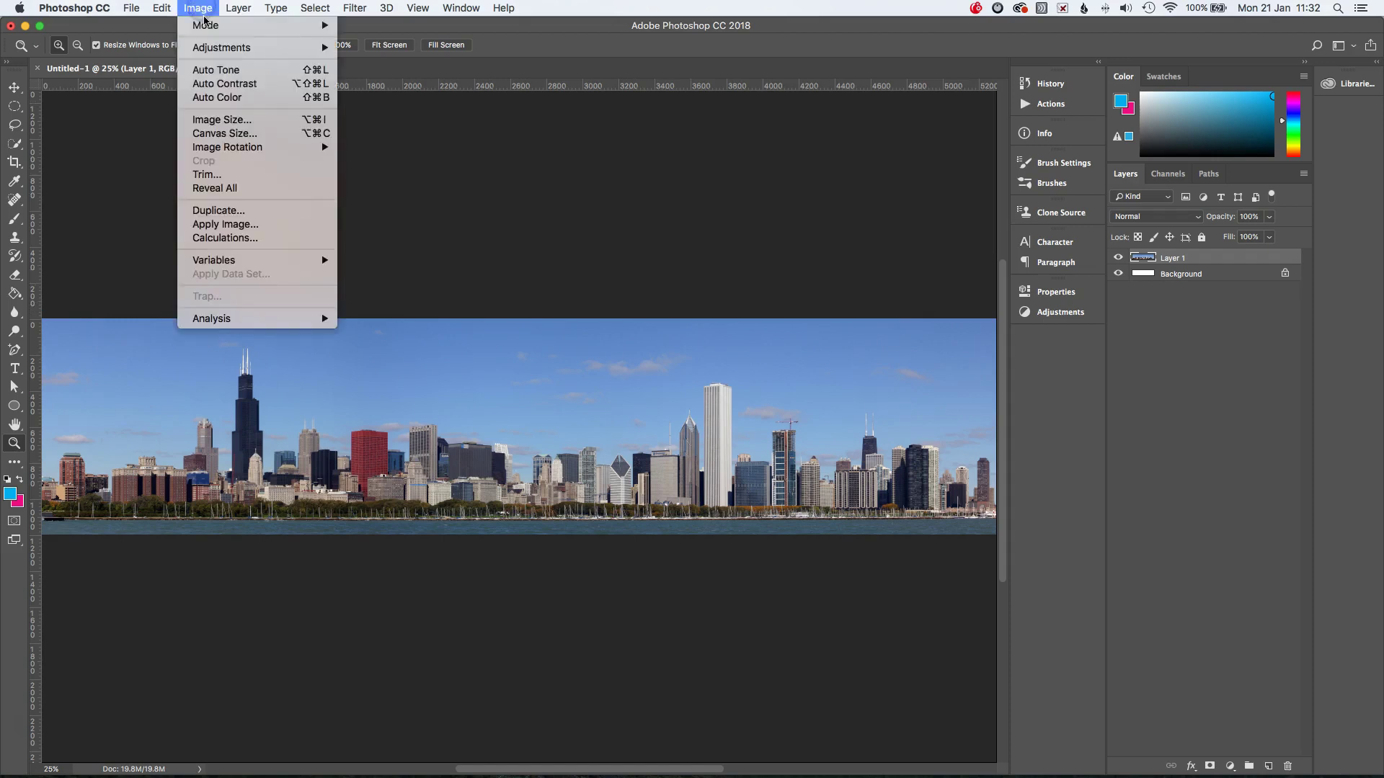
pyautogui.click(226, 123)
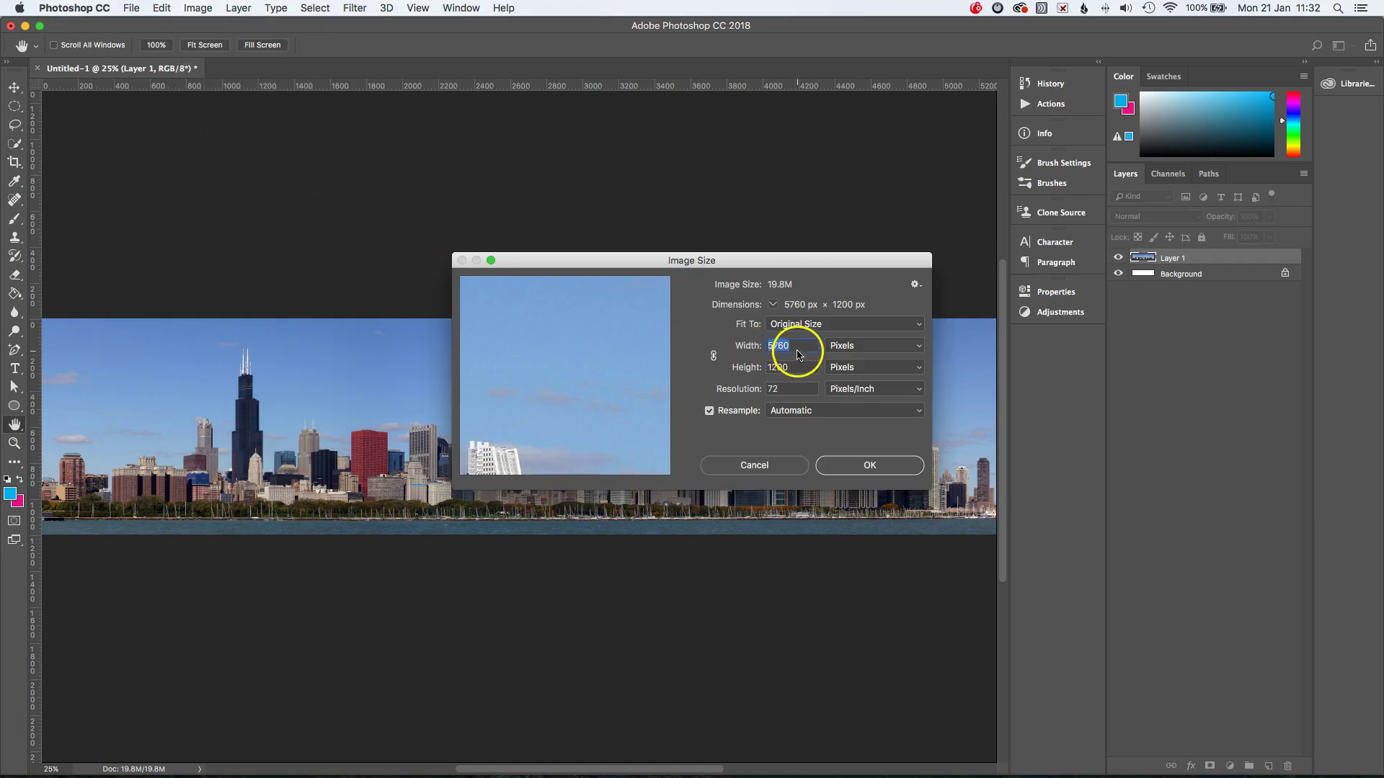
pyautogui.click(713, 355)
pyautogui.write('2000')
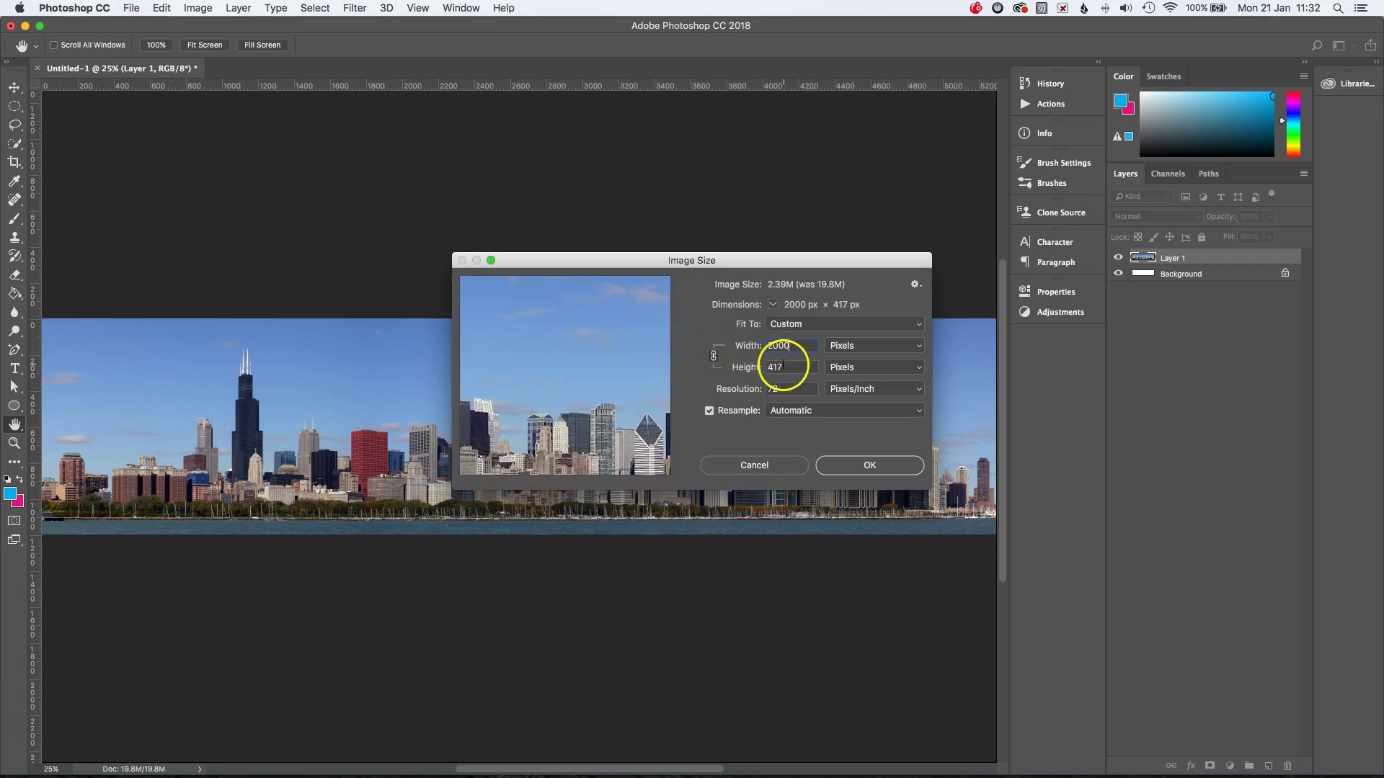
pyautogui.click(714, 358)
pyautogui.click(787, 369)
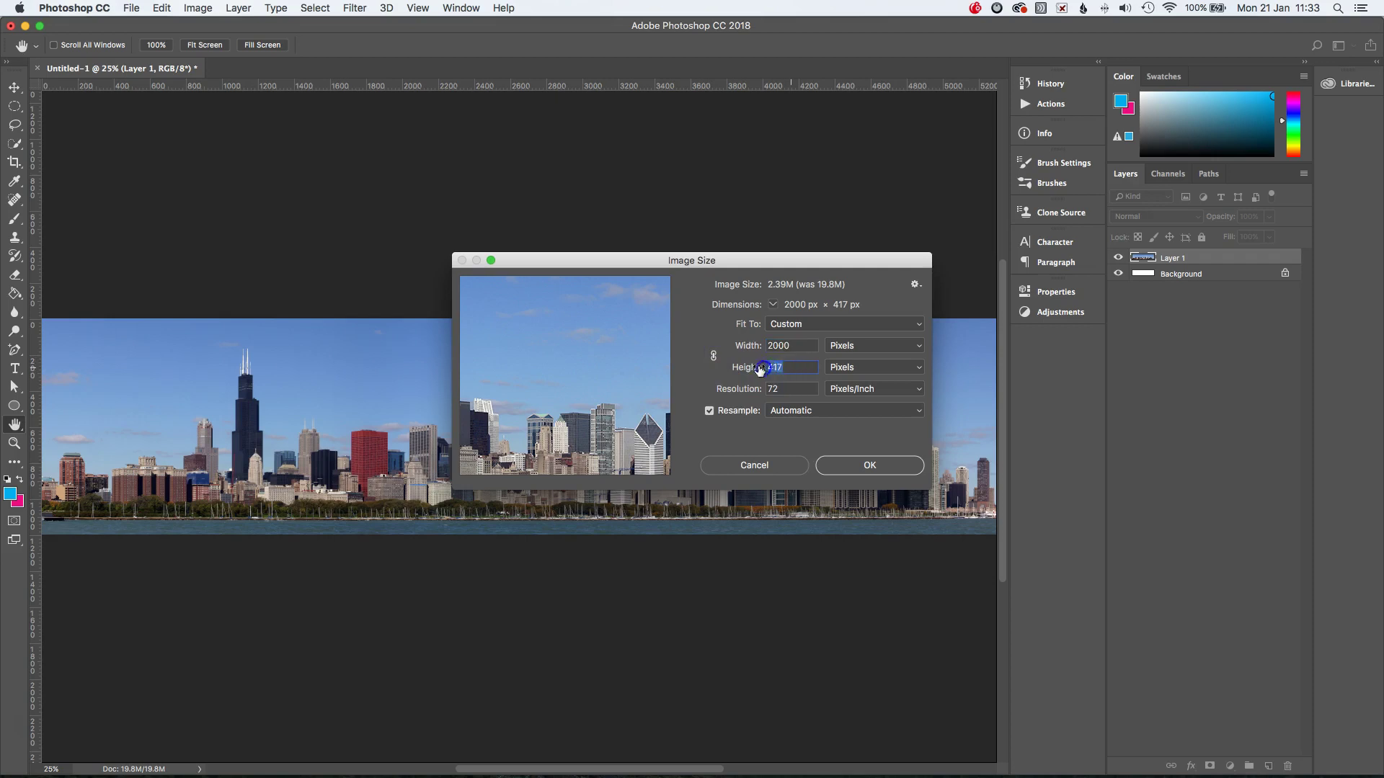
pyautogui.write('2000')
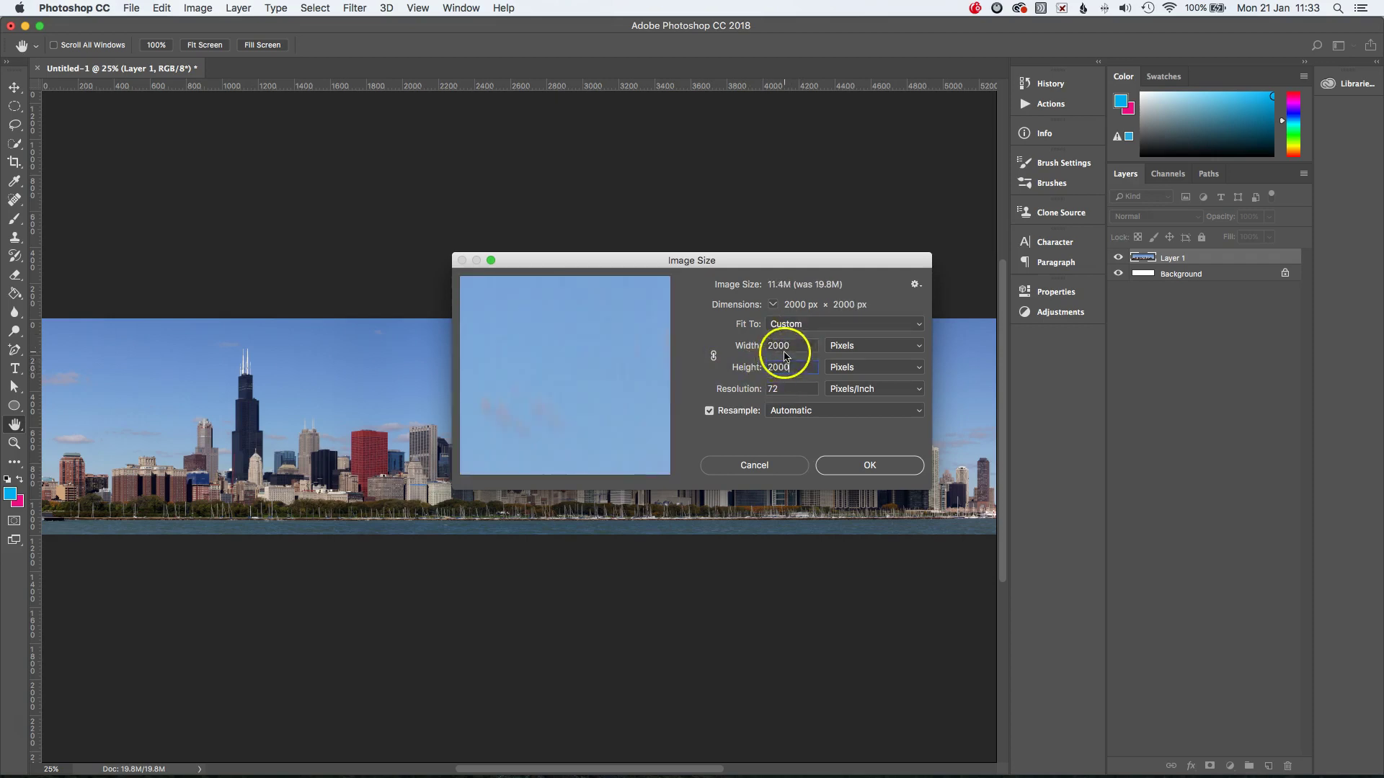
pyautogui.click(871, 468)
pyautogui.press('z')
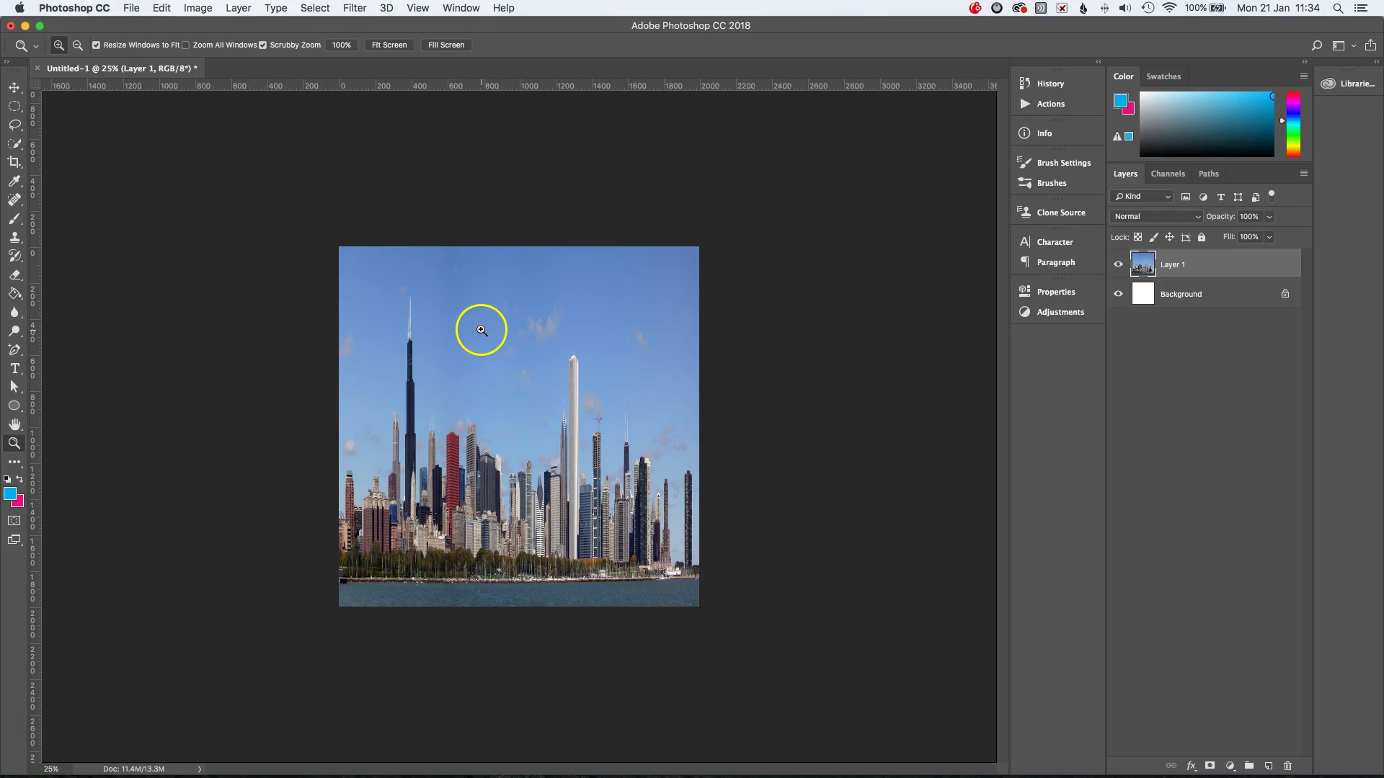
# Step: Hide the document rulers and show them again
pyautogui.moveTo(535, 86); pyautogui.dragTo(501, 83)
pyautogui.click(418, 8)
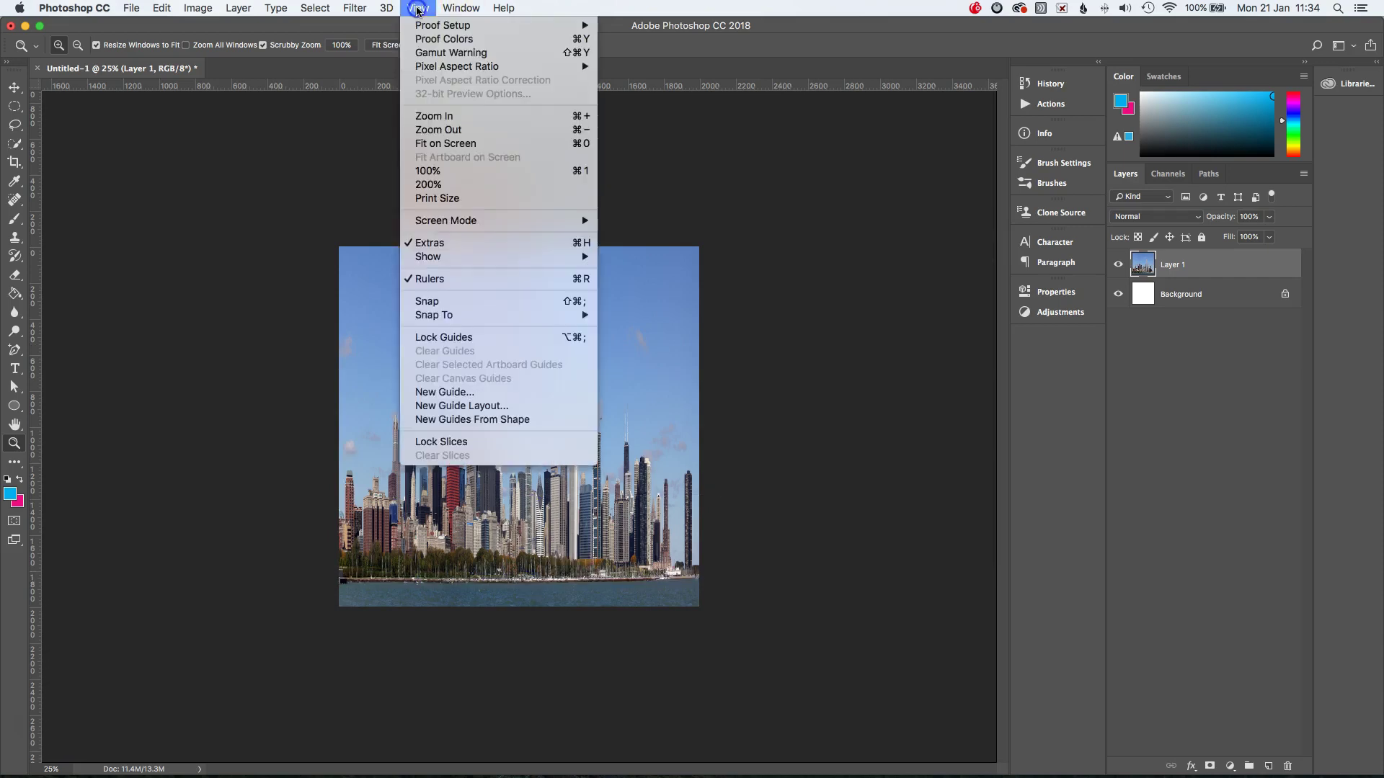
pyautogui.click(440, 281)
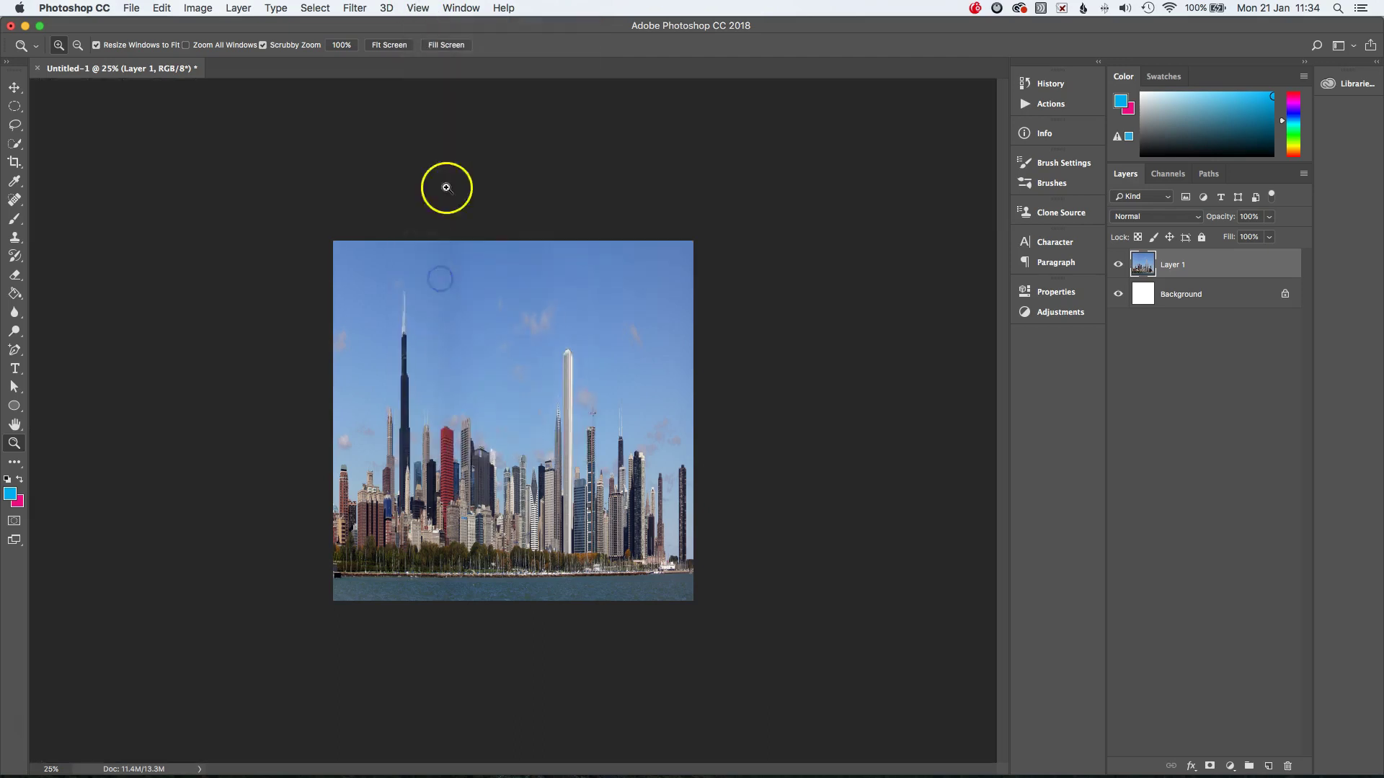
pyautogui.click(416, 7)
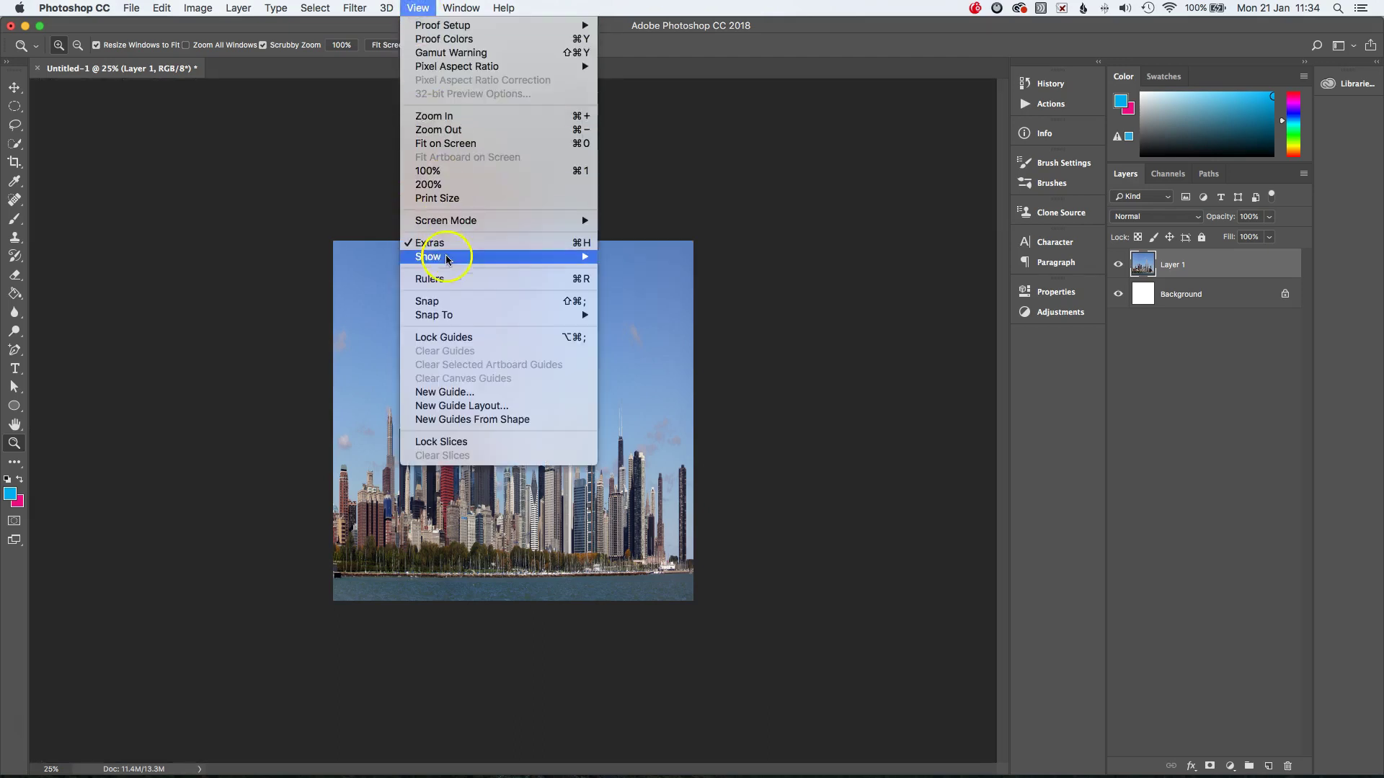
pyautogui.click(447, 279)
pyautogui.moveTo(525, 85); pyautogui.dragTo(477, 92)
# Step: Rotate the skyline layer by 180° so that the buildings are upside down
pyautogui.click(85, 13)
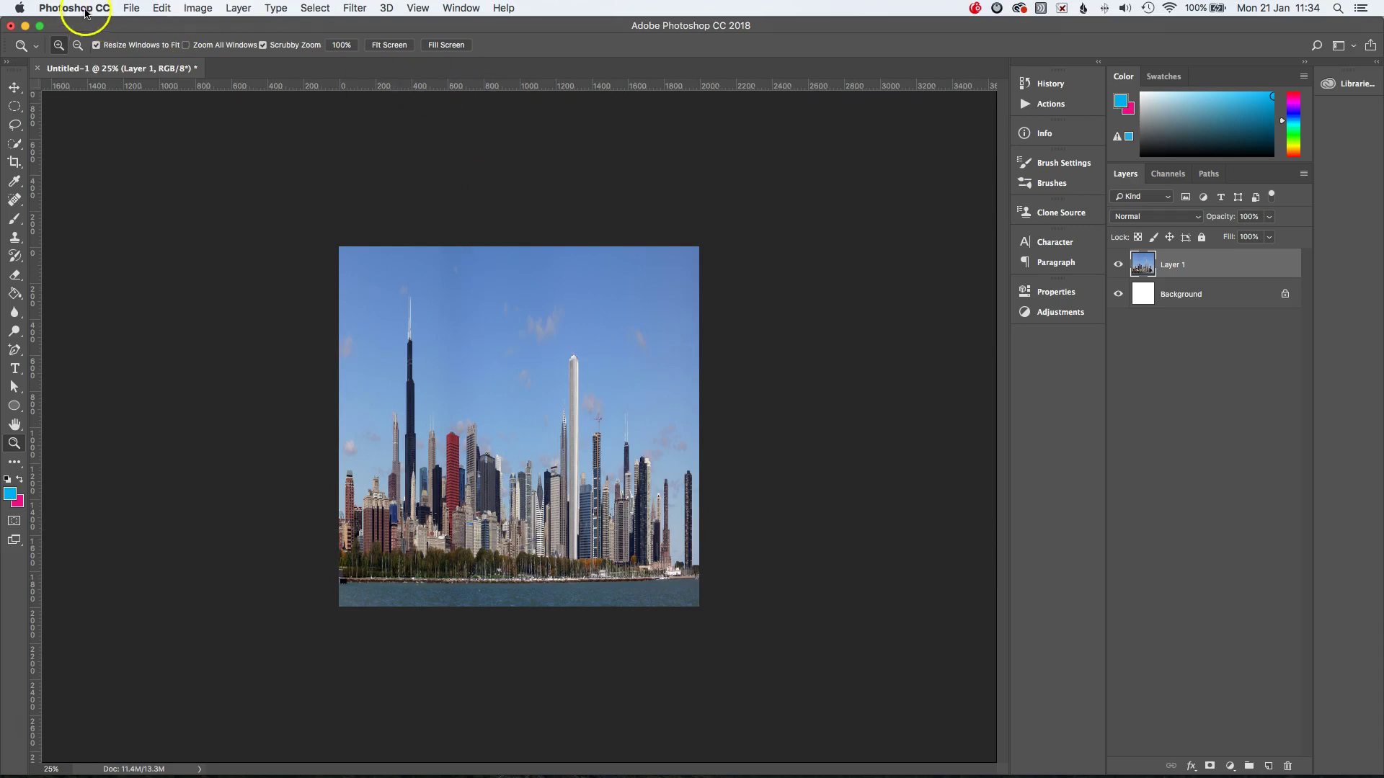
pyautogui.click(162, 8)
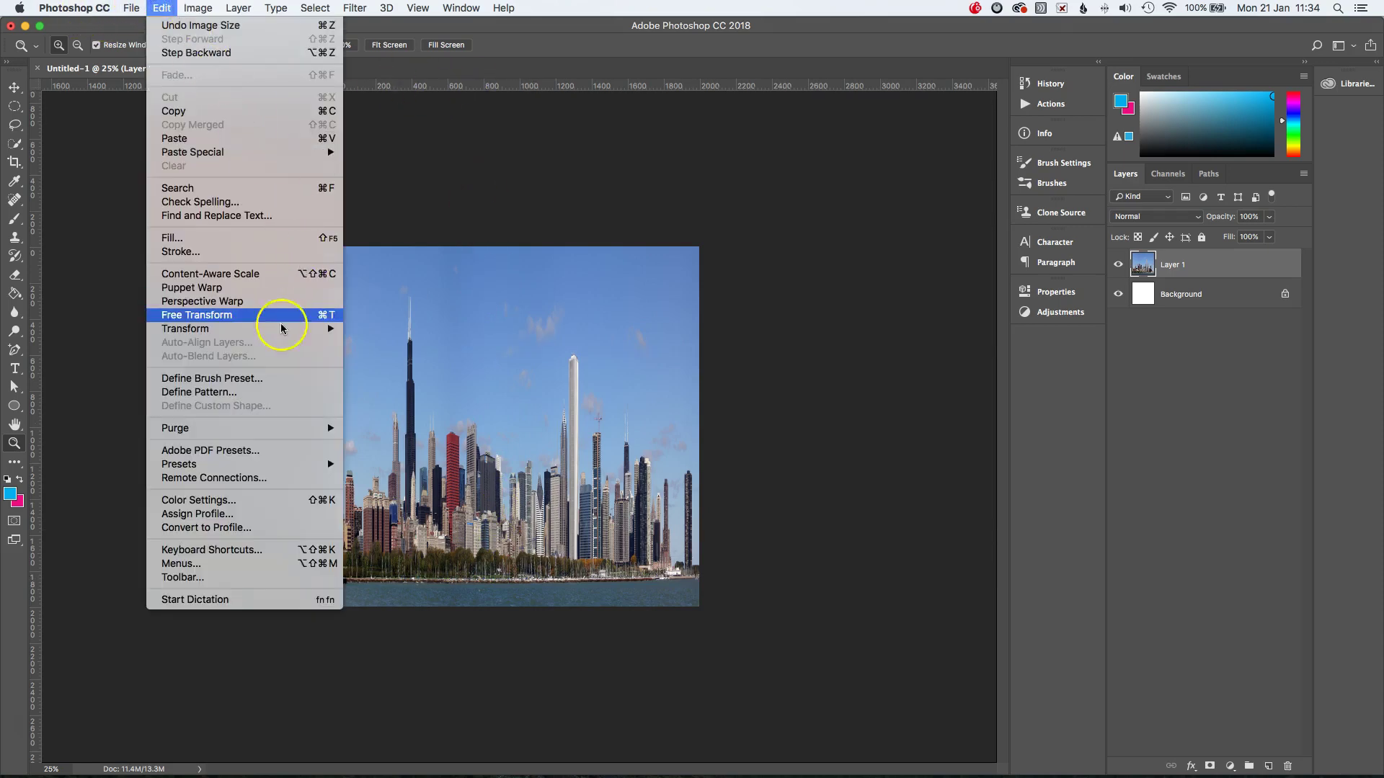
pyautogui.moveTo(307, 333)
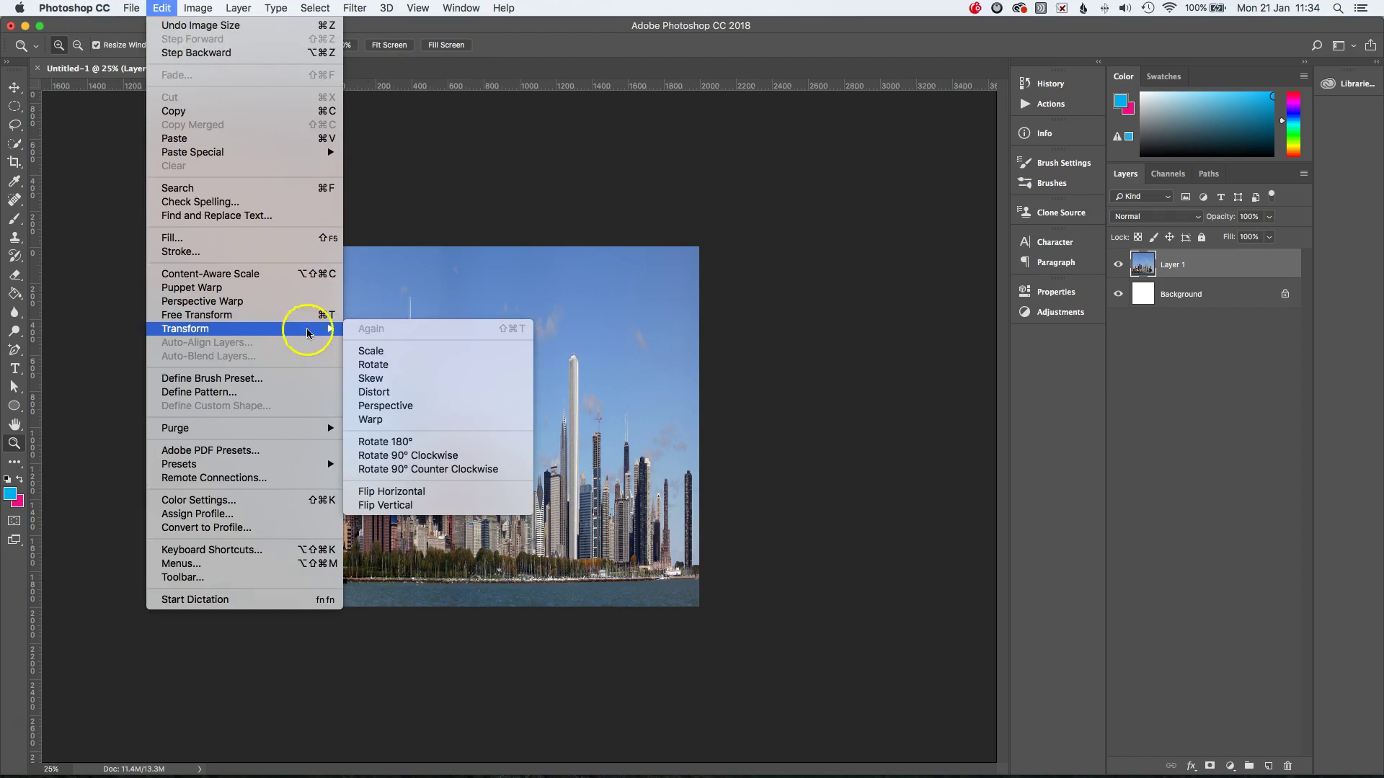
pyautogui.click(395, 440)
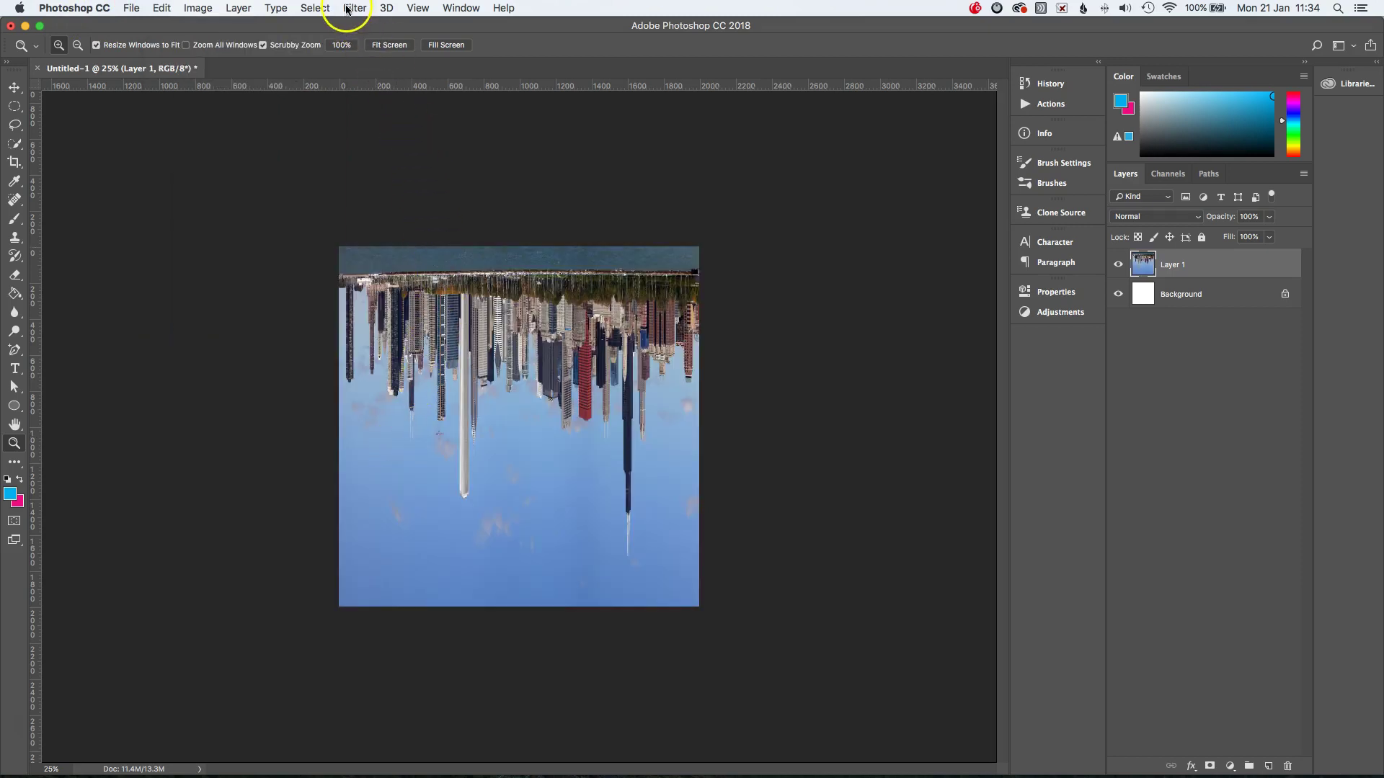
# Step: Apply the Polar Coordinates distortion filter to the skyline layer with the Rectangular to Polar option
pyautogui.click(351, 8)
pyautogui.moveTo(456, 235)
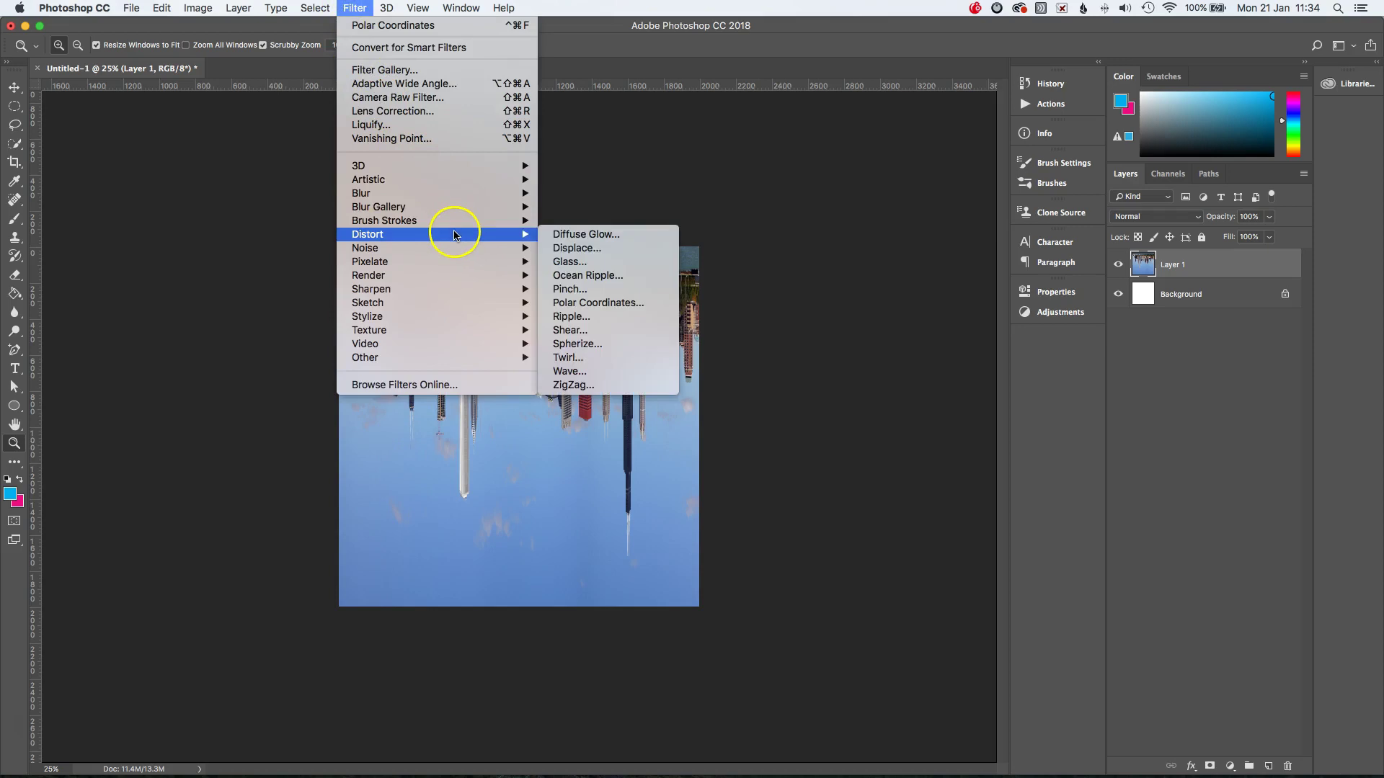
pyautogui.click(653, 304)
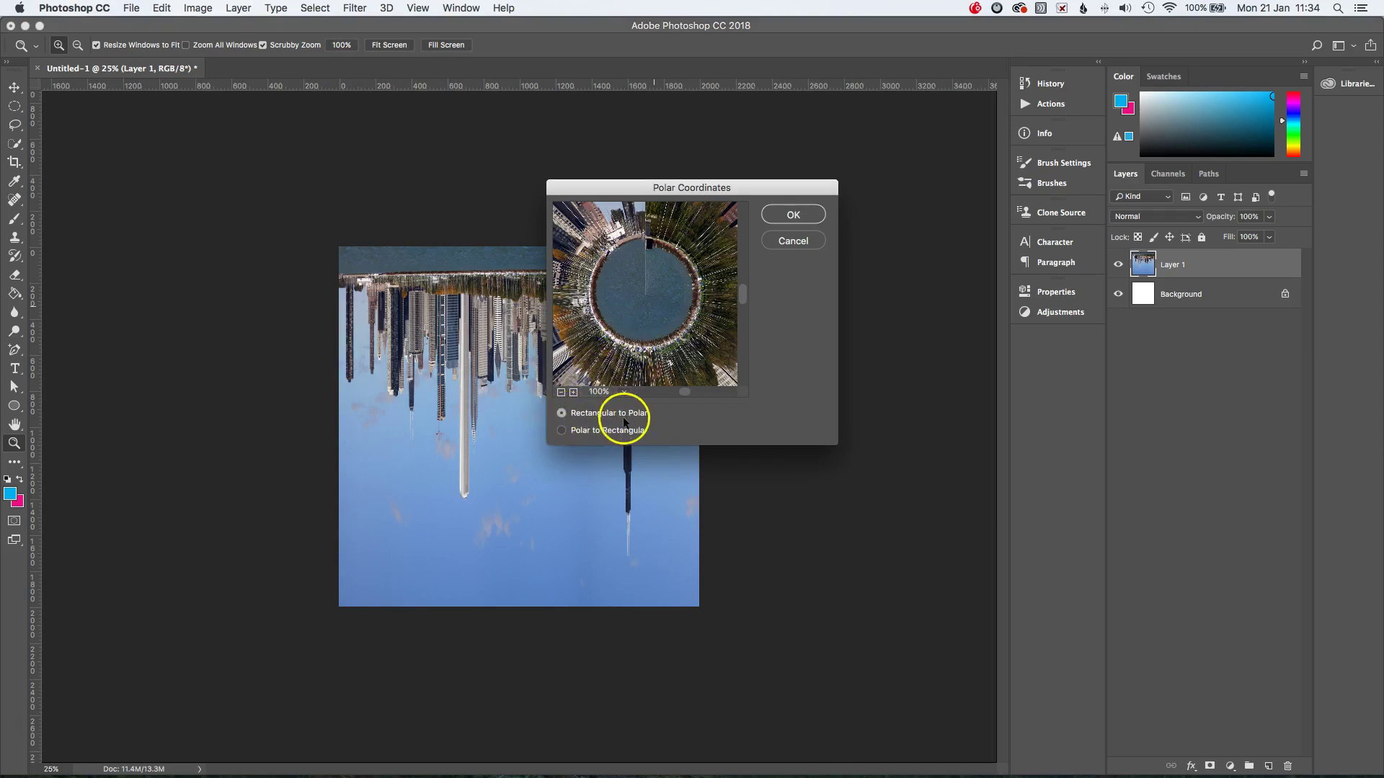
pyautogui.click(793, 215)
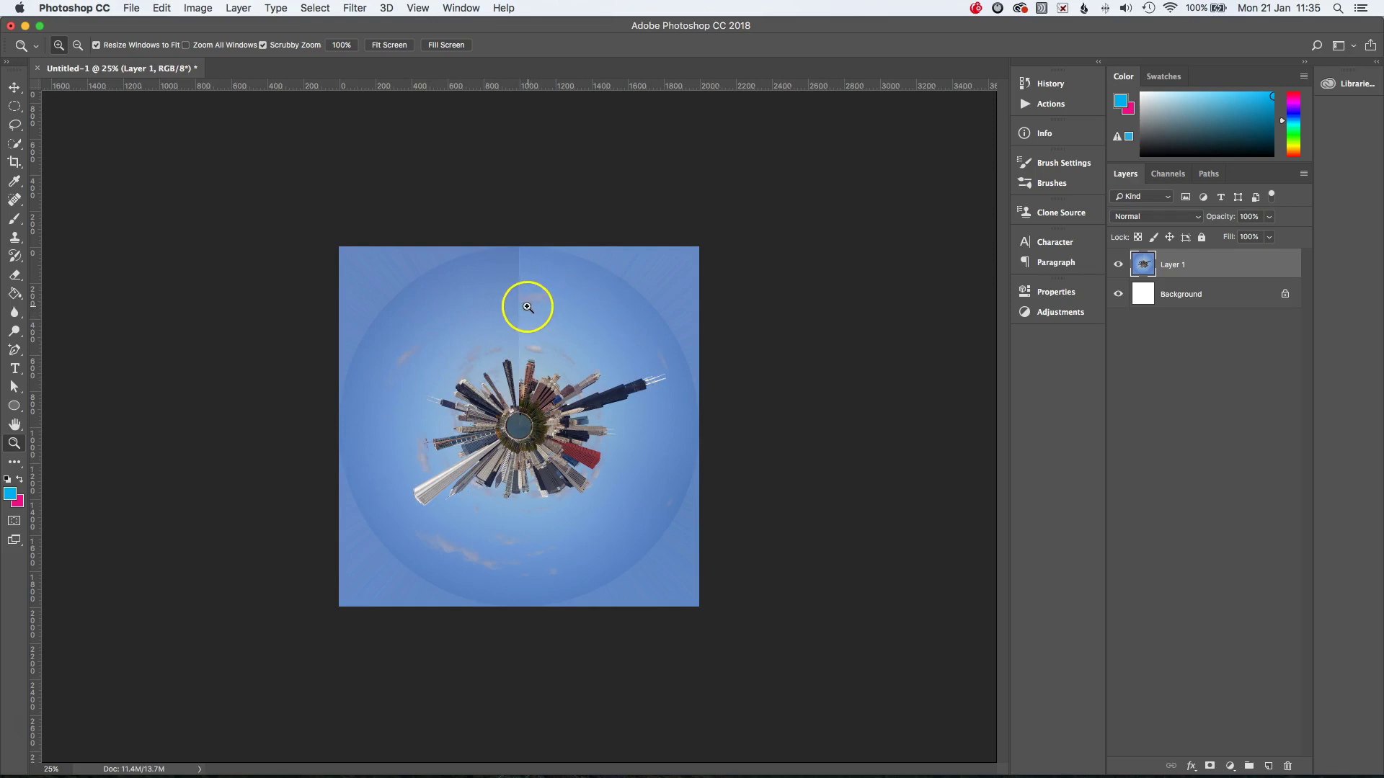
# Step: Select all the sky around the buildings with the Quick Selection tool, clearing the first attempt and subtracting the building areas caught in the selection
pyautogui.click(15, 146)
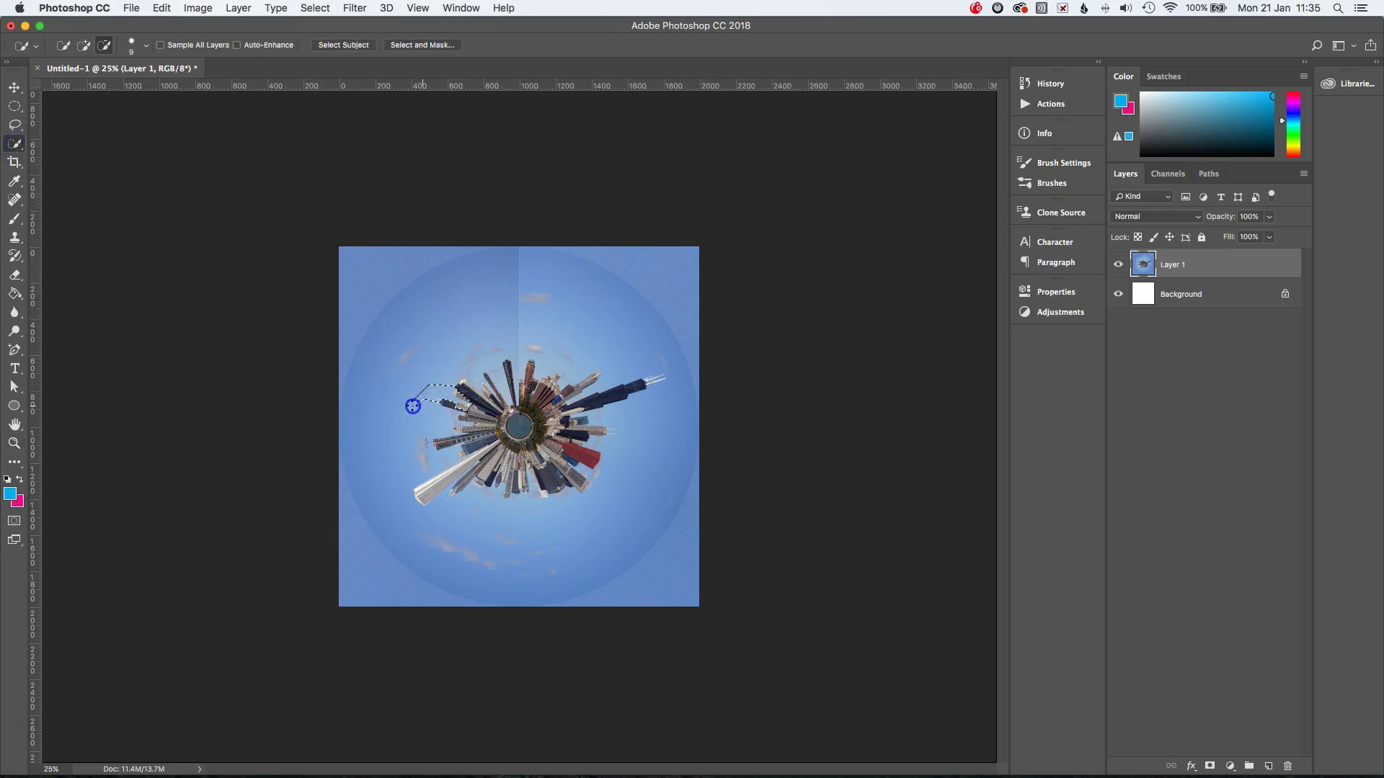
pyautogui.moveTo(409, 422)
pyautogui.mouseDown()
pyautogui.moveTo(423, 425)
pyautogui.moveTo(418, 466)
pyautogui.moveTo(437, 467)
pyautogui.moveTo(389, 485)
pyautogui.moveTo(409, 527)
pyautogui.moveTo(485, 516)
pyautogui.moveTo(479, 497)
pyautogui.moveTo(525, 519)
pyautogui.moveTo(552, 517)
pyautogui.moveTo(531, 494)
pyautogui.moveTo(574, 519)
pyautogui.moveTo(608, 507)
pyautogui.moveTo(593, 507)
pyautogui.mouseUp()
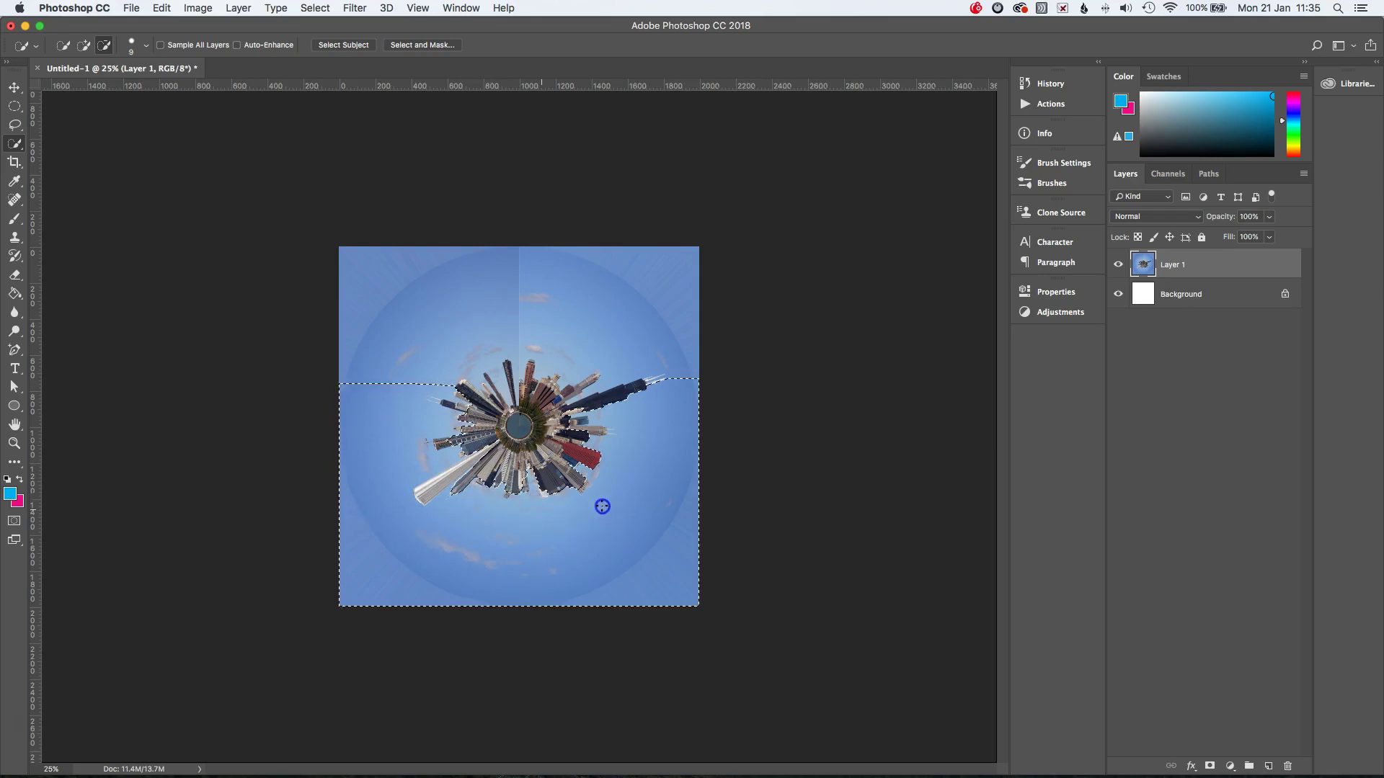
pyautogui.moveTo(612, 369)
pyautogui.mouseDown()
pyautogui.moveTo(590, 359)
pyautogui.moveTo(604, 383)
pyautogui.moveTo(599, 372)
pyautogui.moveTo(585, 384)
pyautogui.moveTo(612, 365)
pyautogui.moveTo(568, 361)
pyautogui.mouseUp()
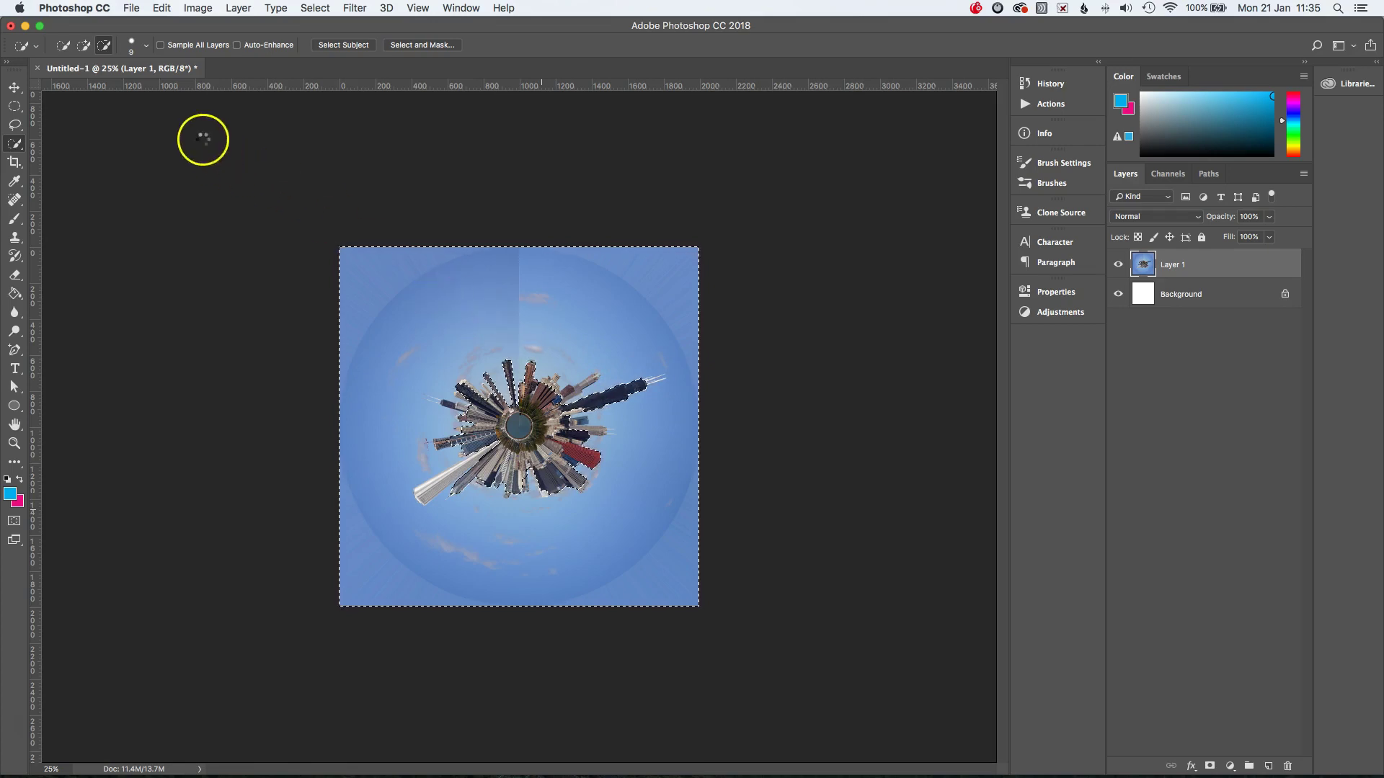
pyautogui.click(63, 44)
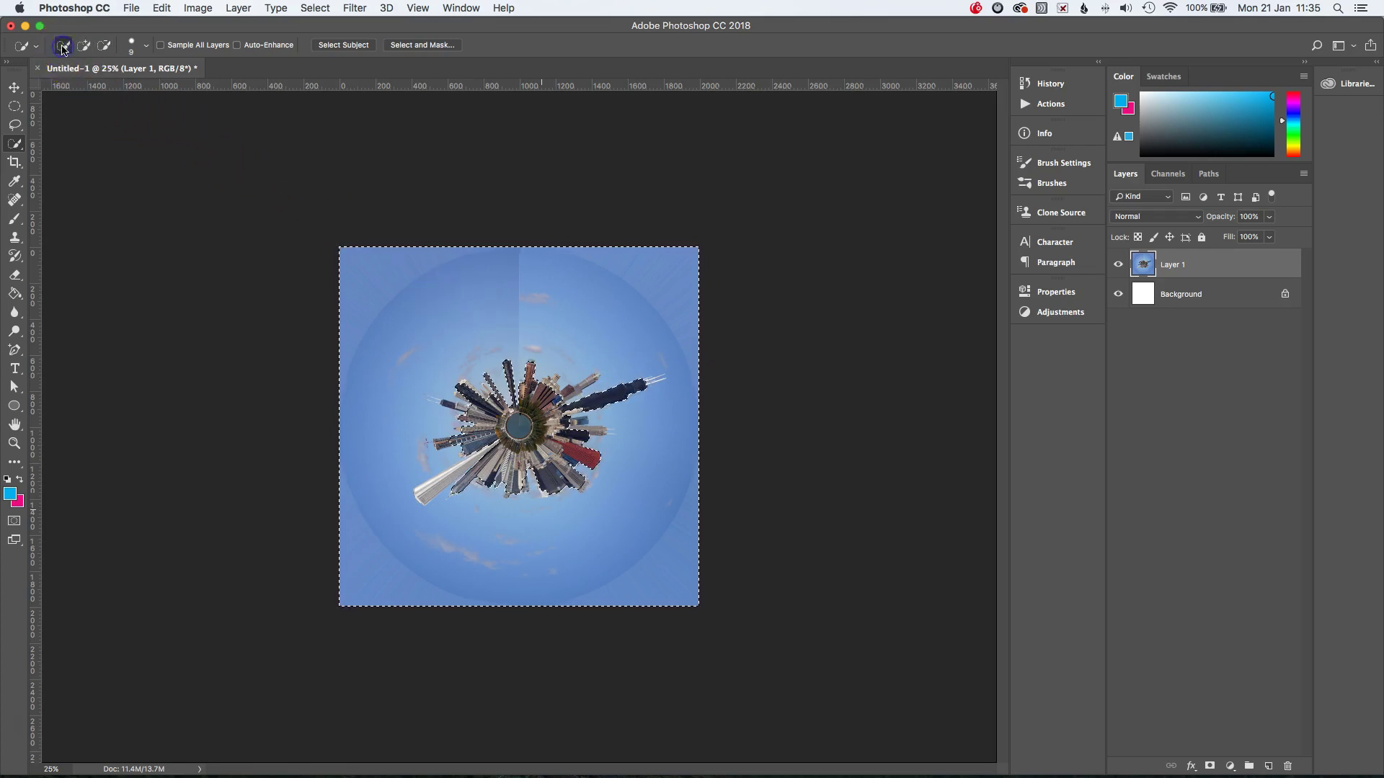
pyautogui.click(314, 8)
pyautogui.click(330, 39)
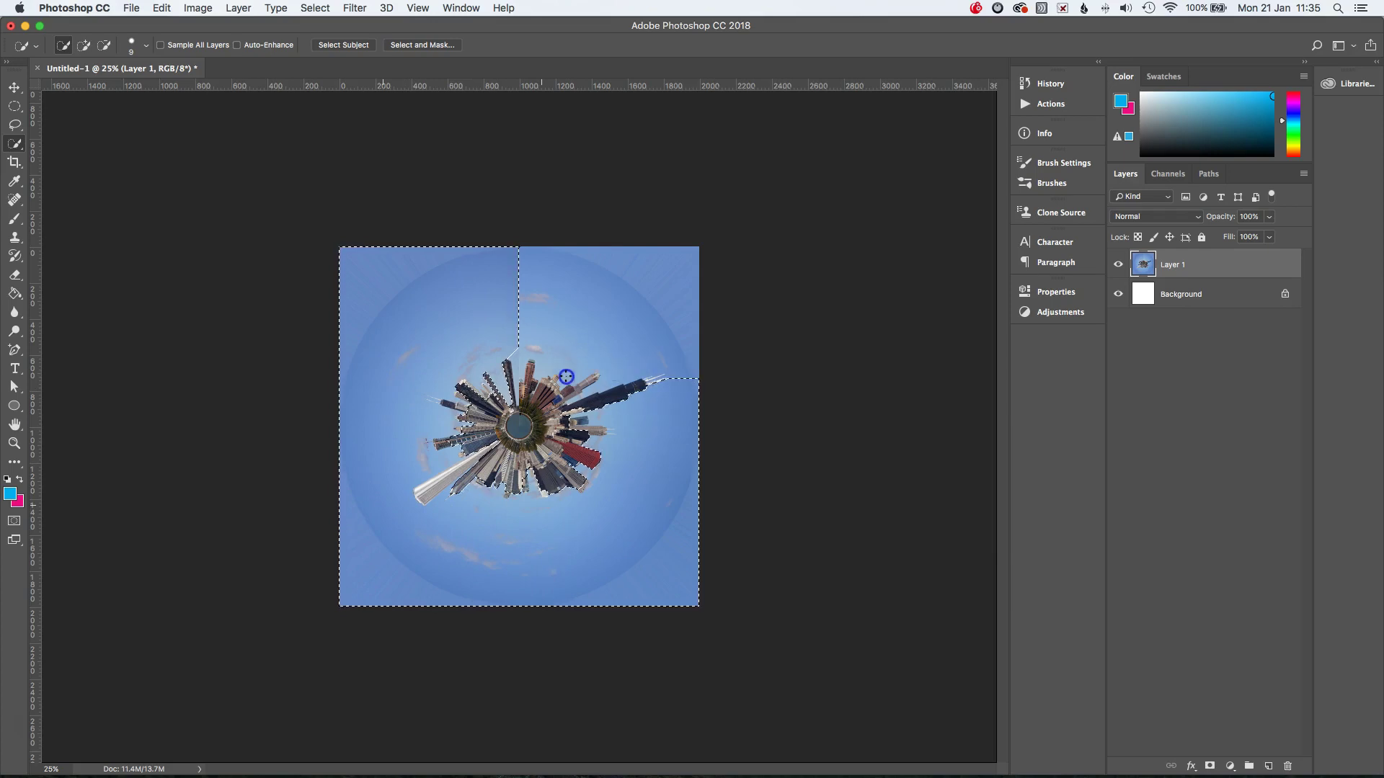
pyautogui.moveTo(552, 358); pyautogui.dragTo(546, 366)
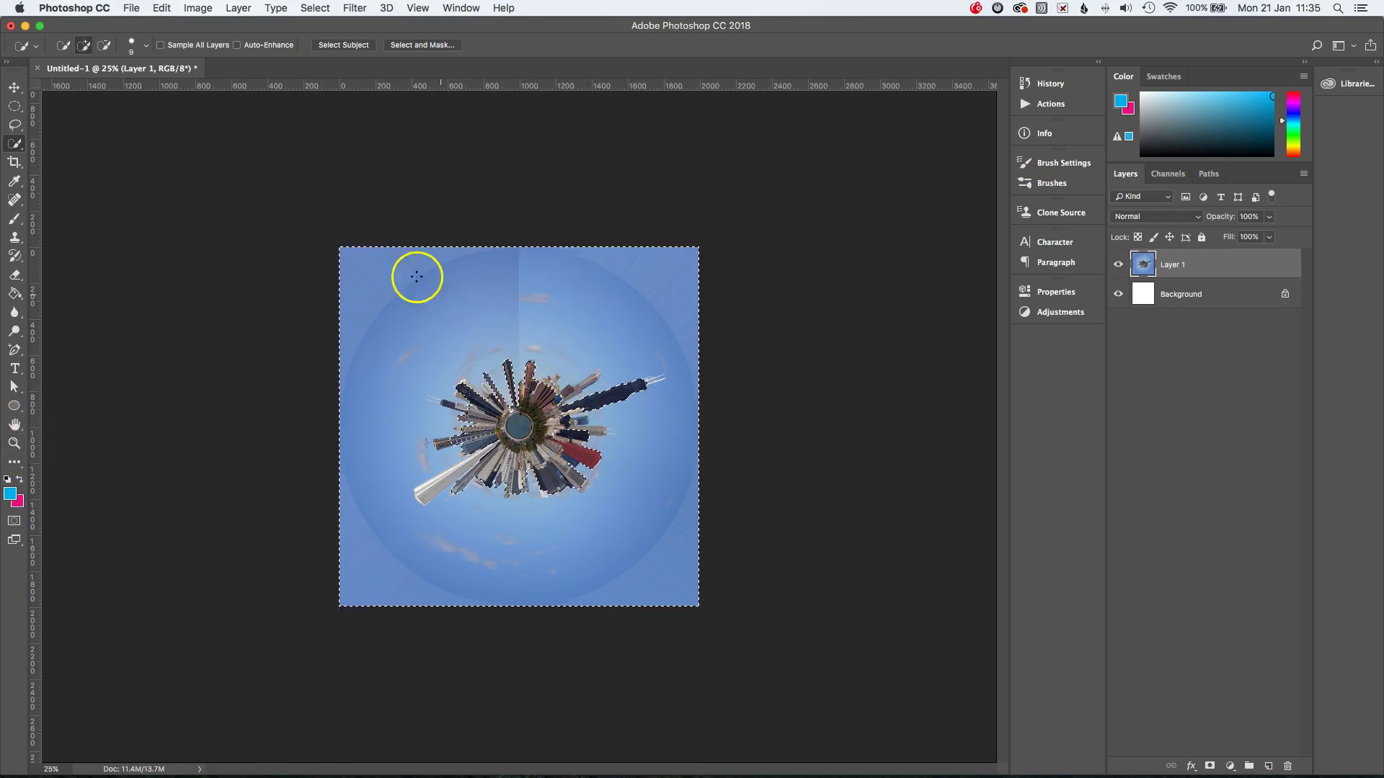
pyautogui.click(103, 45)
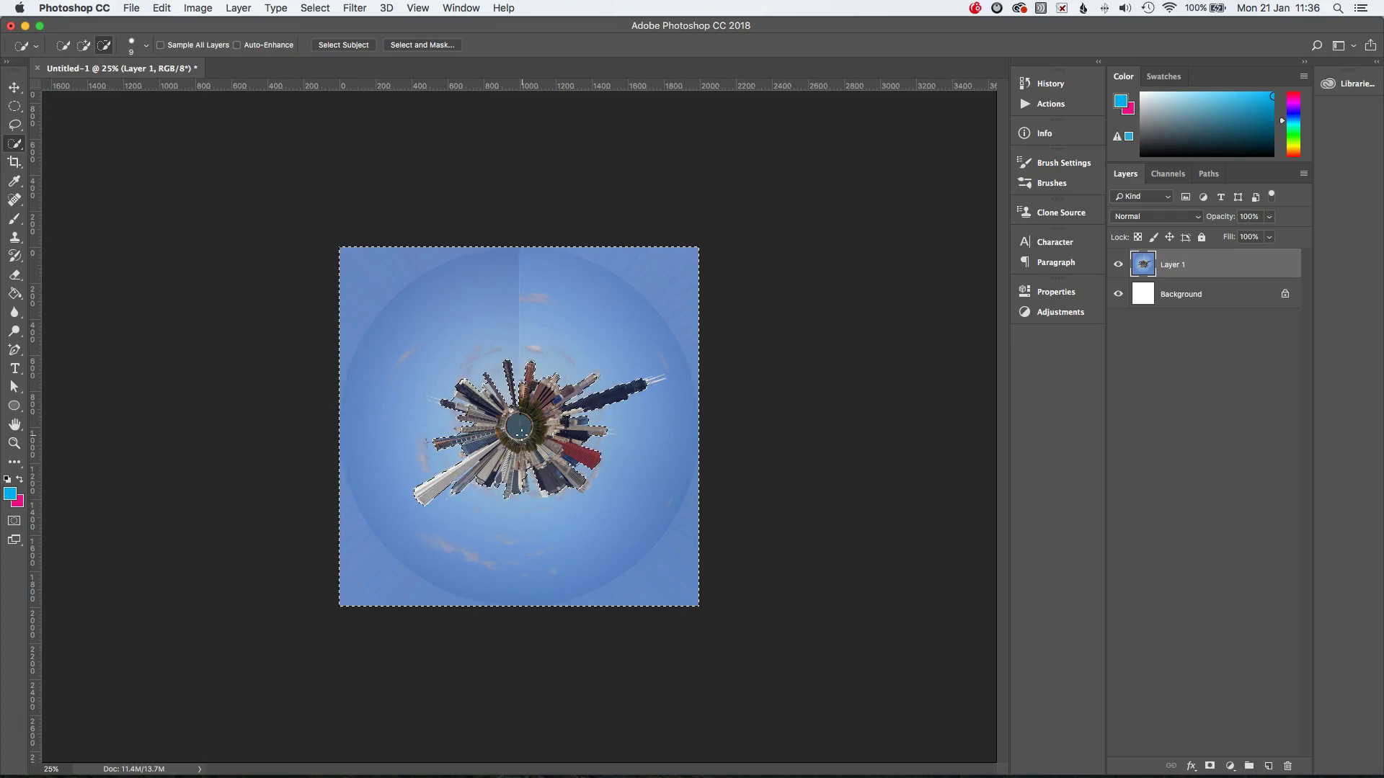
pyautogui.click(361, 101)
# Step: Add a Reveal All layer mask to Layer 1
pyautogui.click(239, 8)
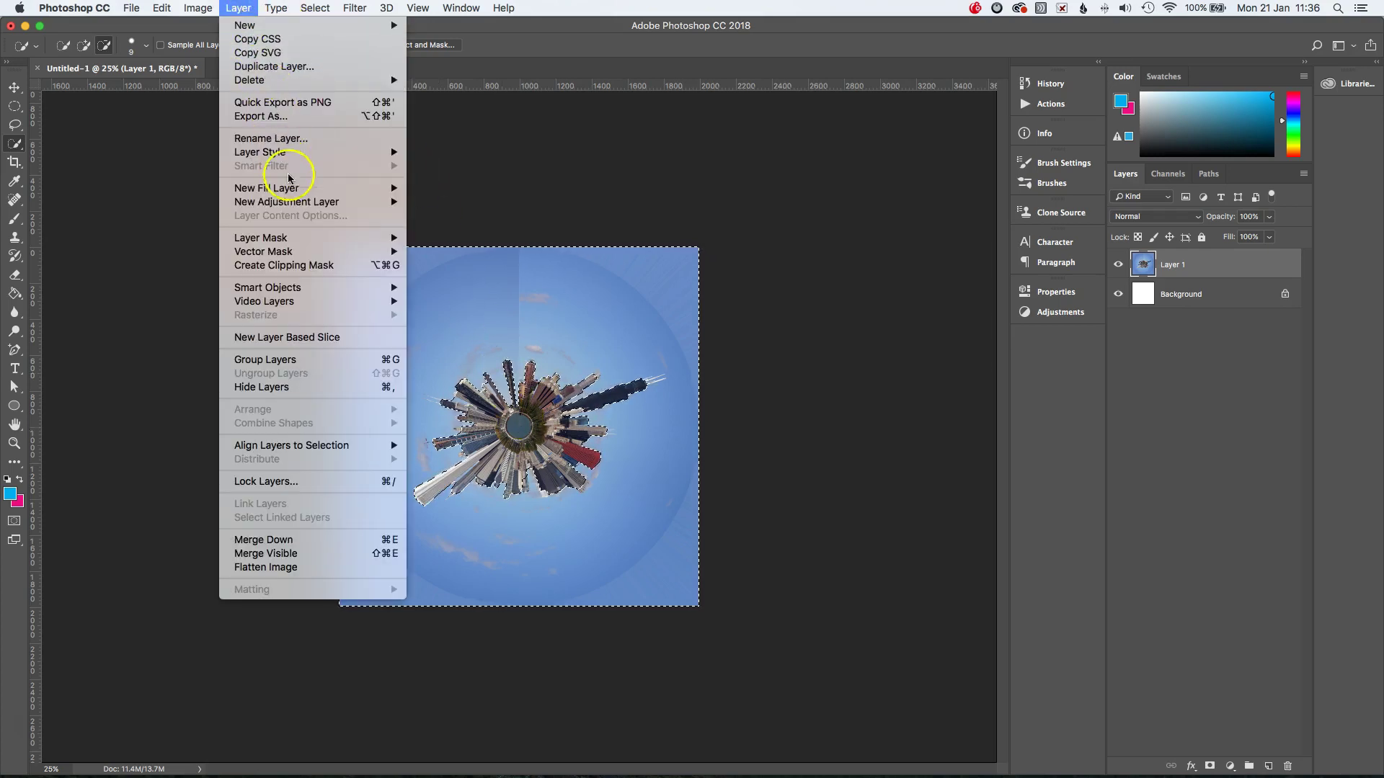
pyautogui.moveTo(302, 241)
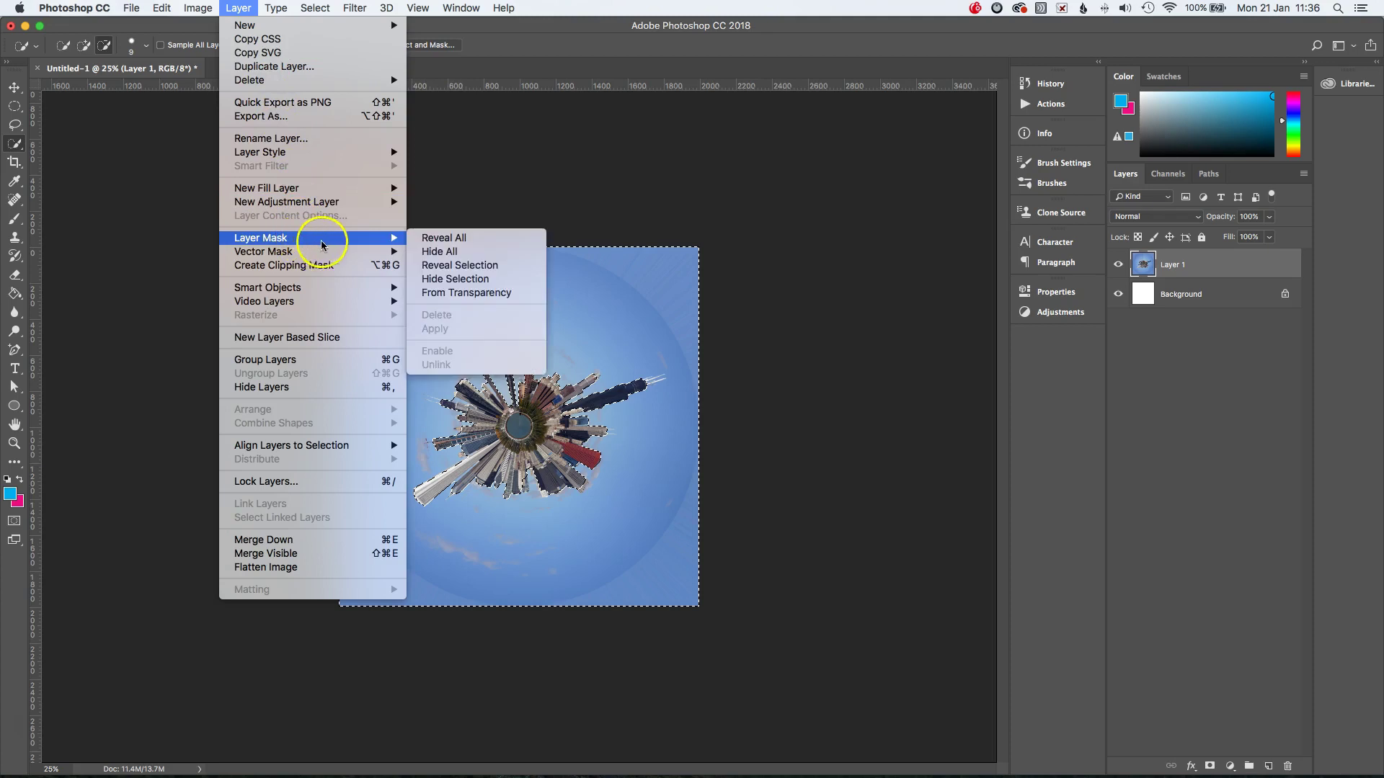
pyautogui.click(473, 238)
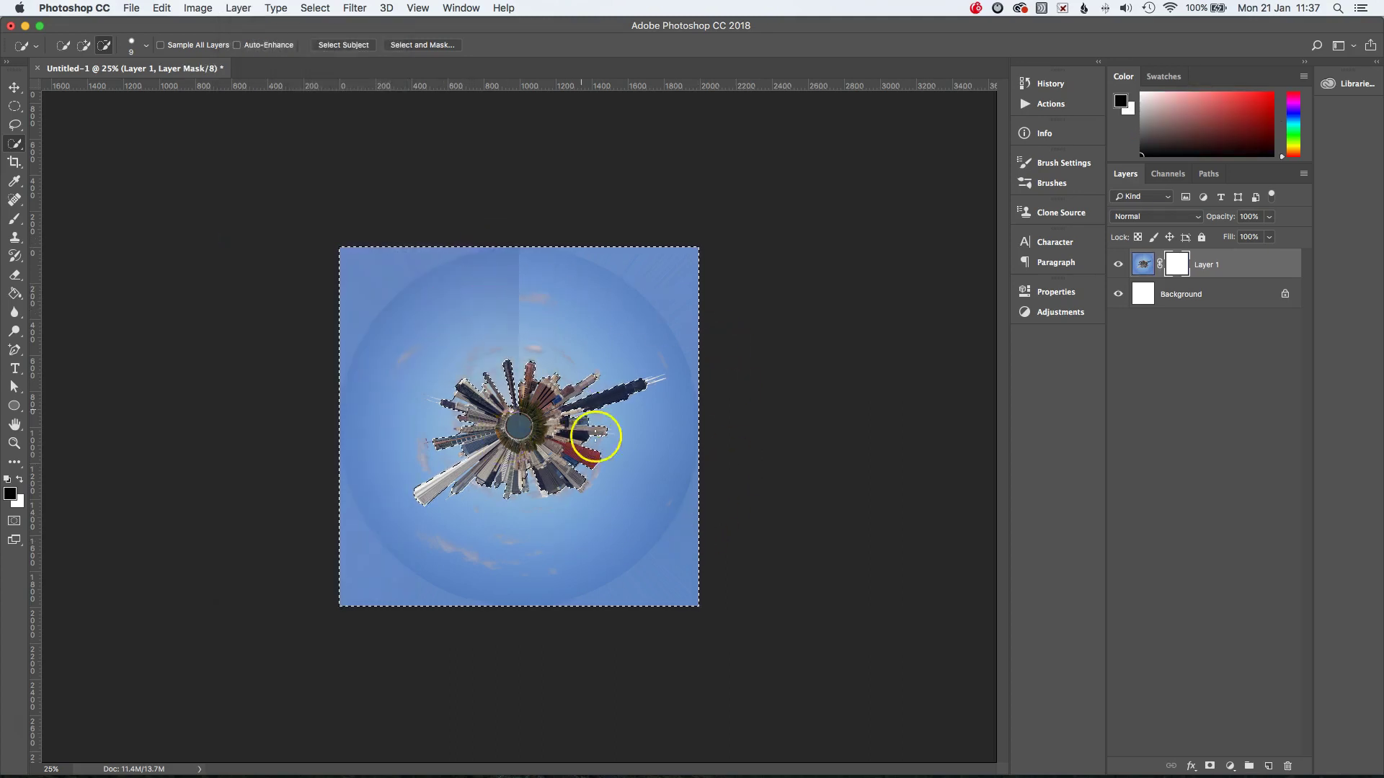
# Step: Fill the selected sky with black on the layer mask using the Paint Bucket, and clear the selection
pyautogui.moveTo(15, 294)
pyautogui.mouseDown()
pyautogui.moveTo(54, 292)
pyautogui.moveTo(13, 297)
pyautogui.moveTo(54, 314)
pyautogui.mouseUp()
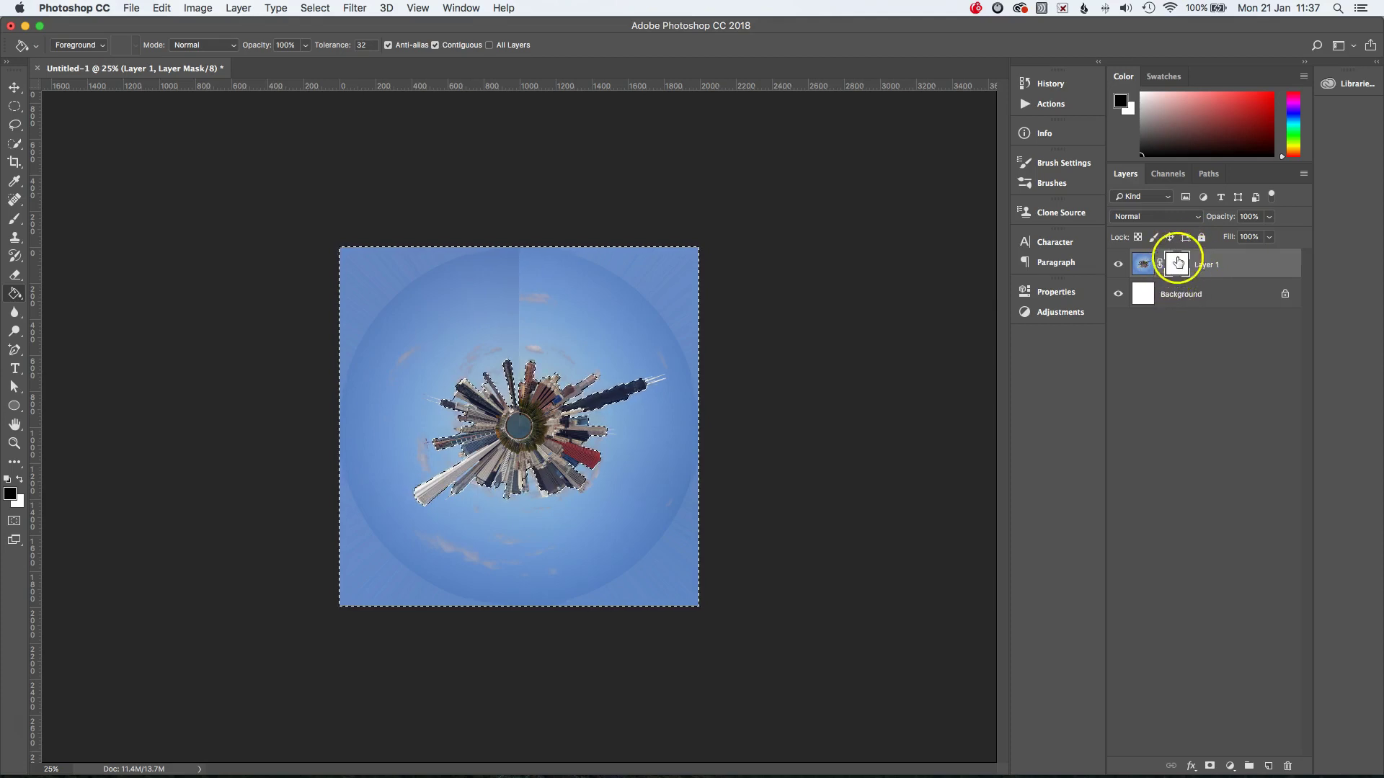
pyautogui.click(488, 317)
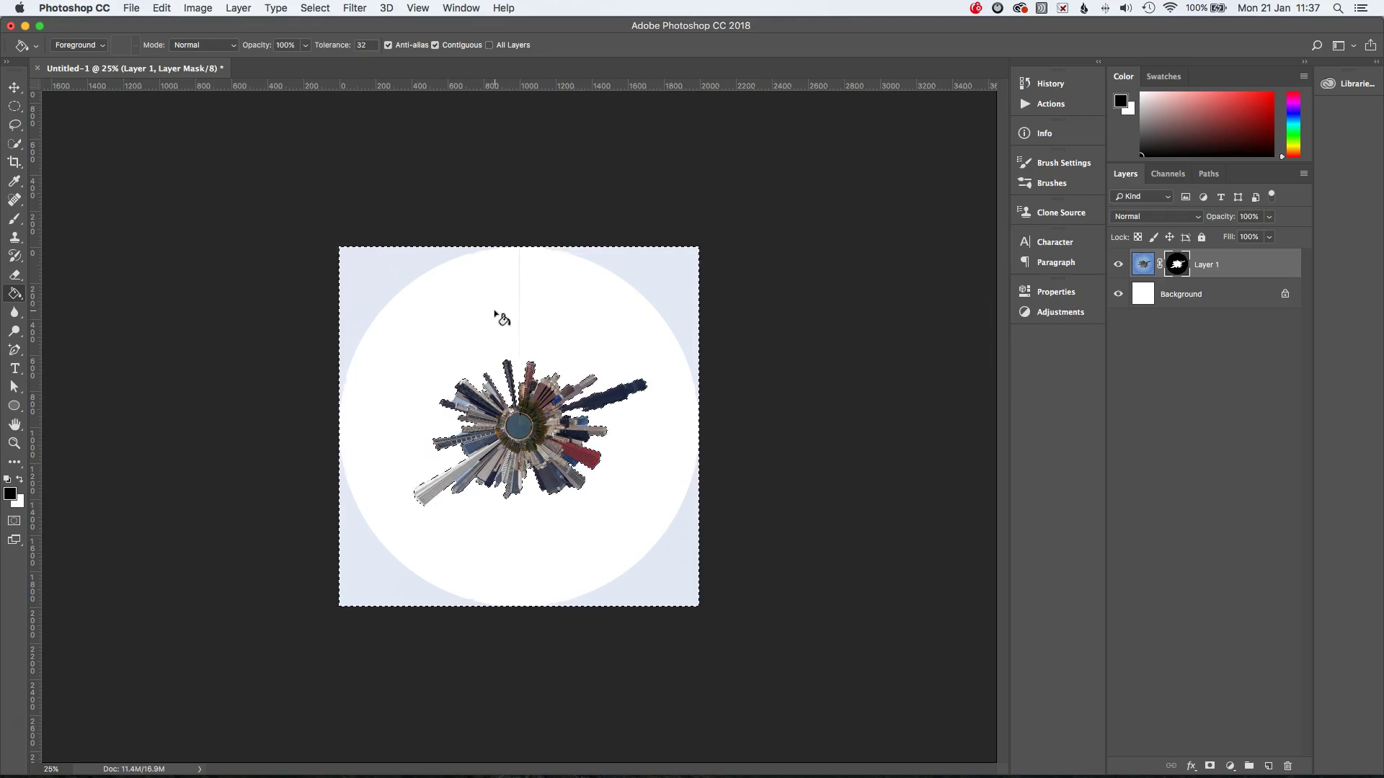
pyautogui.click(315, 8)
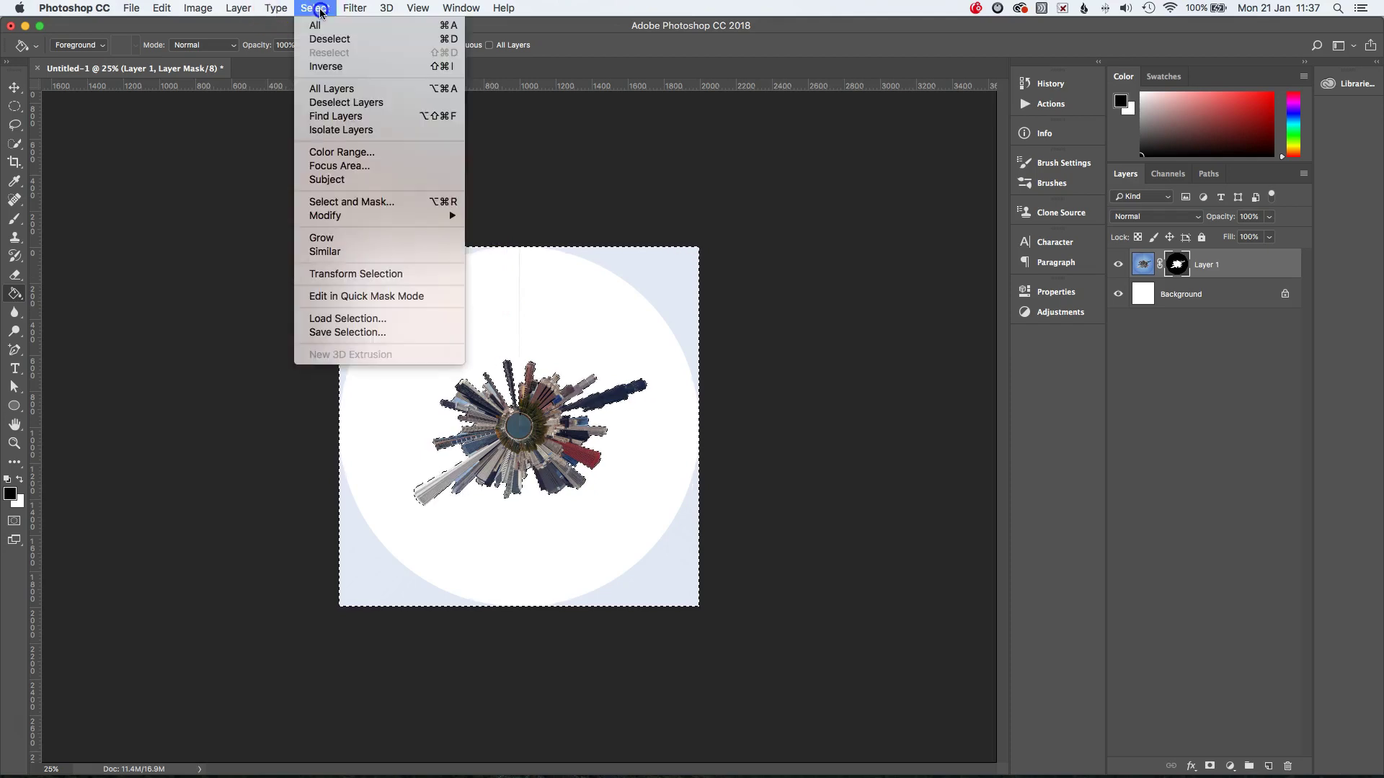
pyautogui.click(326, 39)
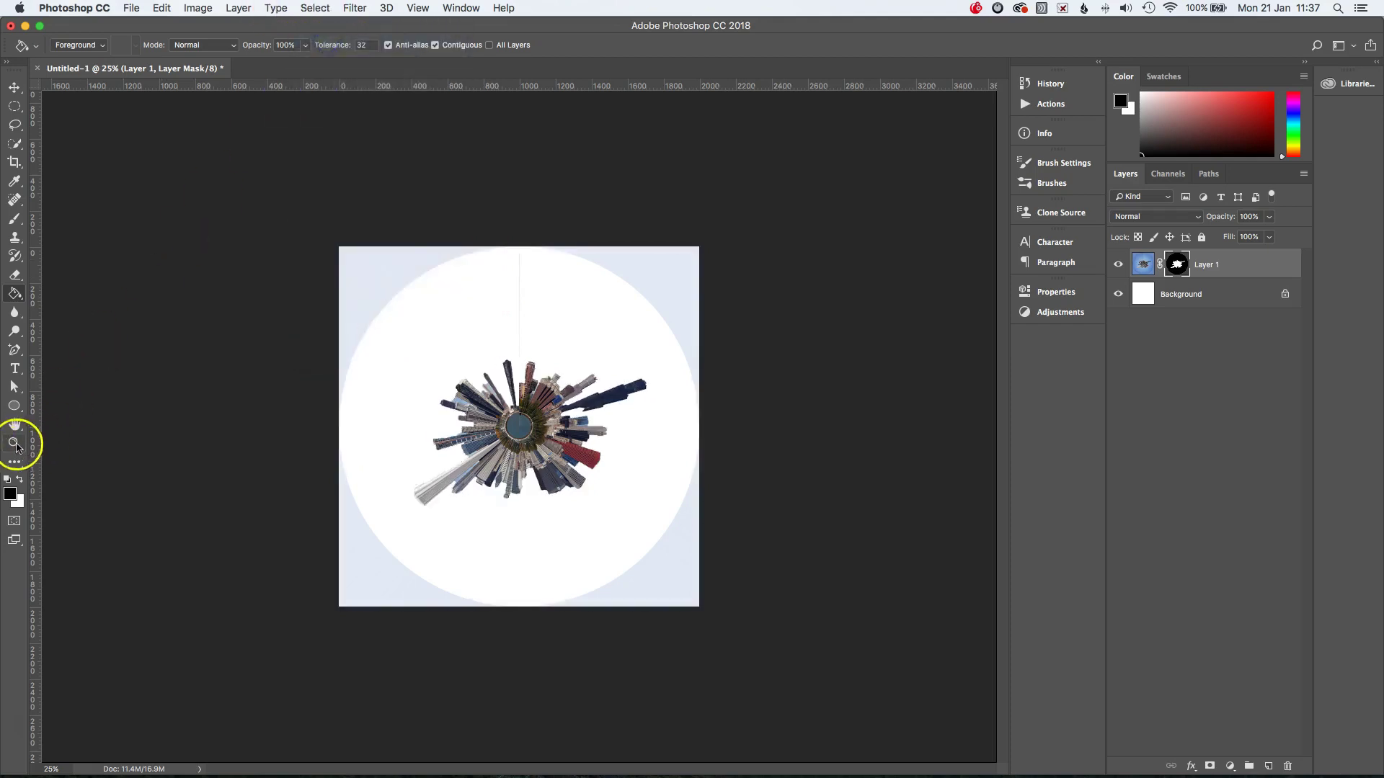
# Step: Using a 12 px brush on the mask, hide part of the blue sliver beside the long white tower in black and restore the tower's edge in white
pyautogui.click(15, 443)
pyautogui.moveTo(475, 481); pyautogui.dragTo(565, 488)
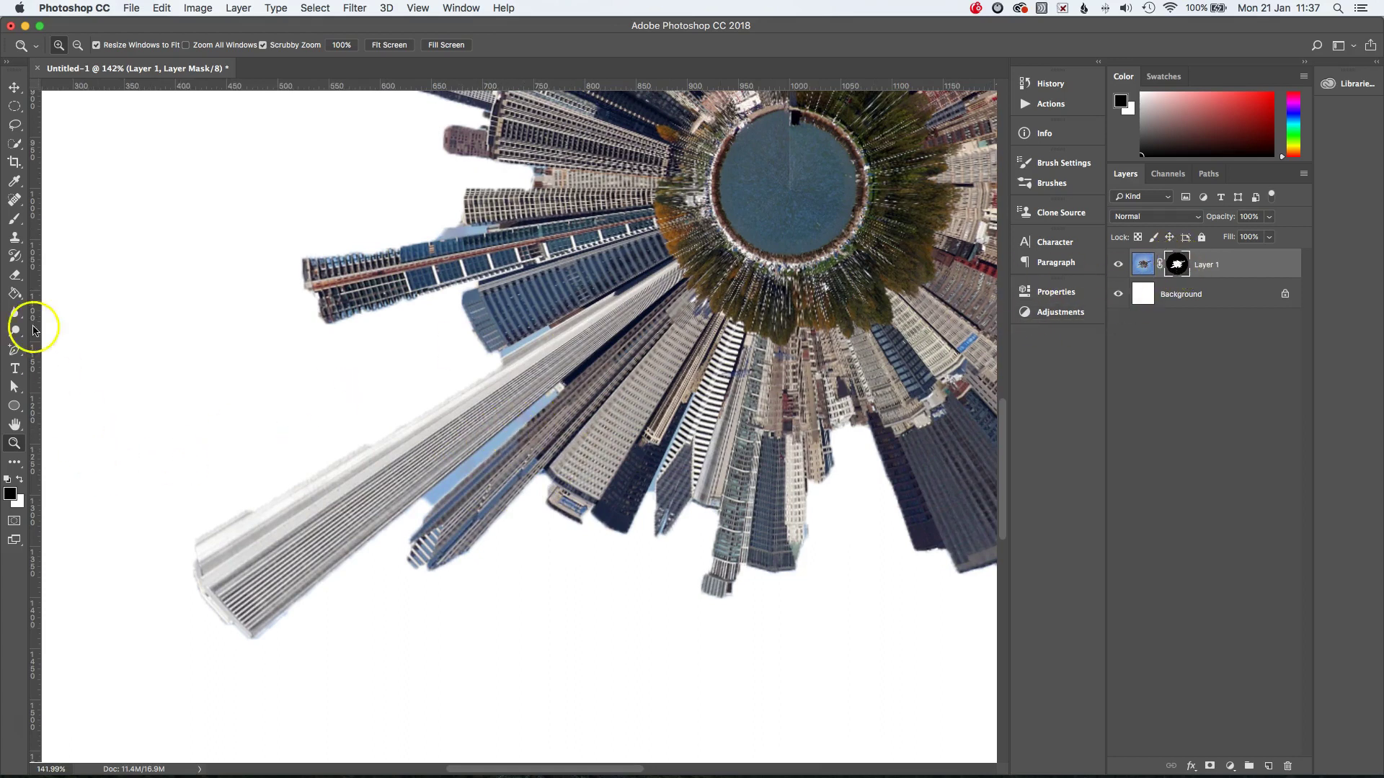
pyautogui.click(14, 218)
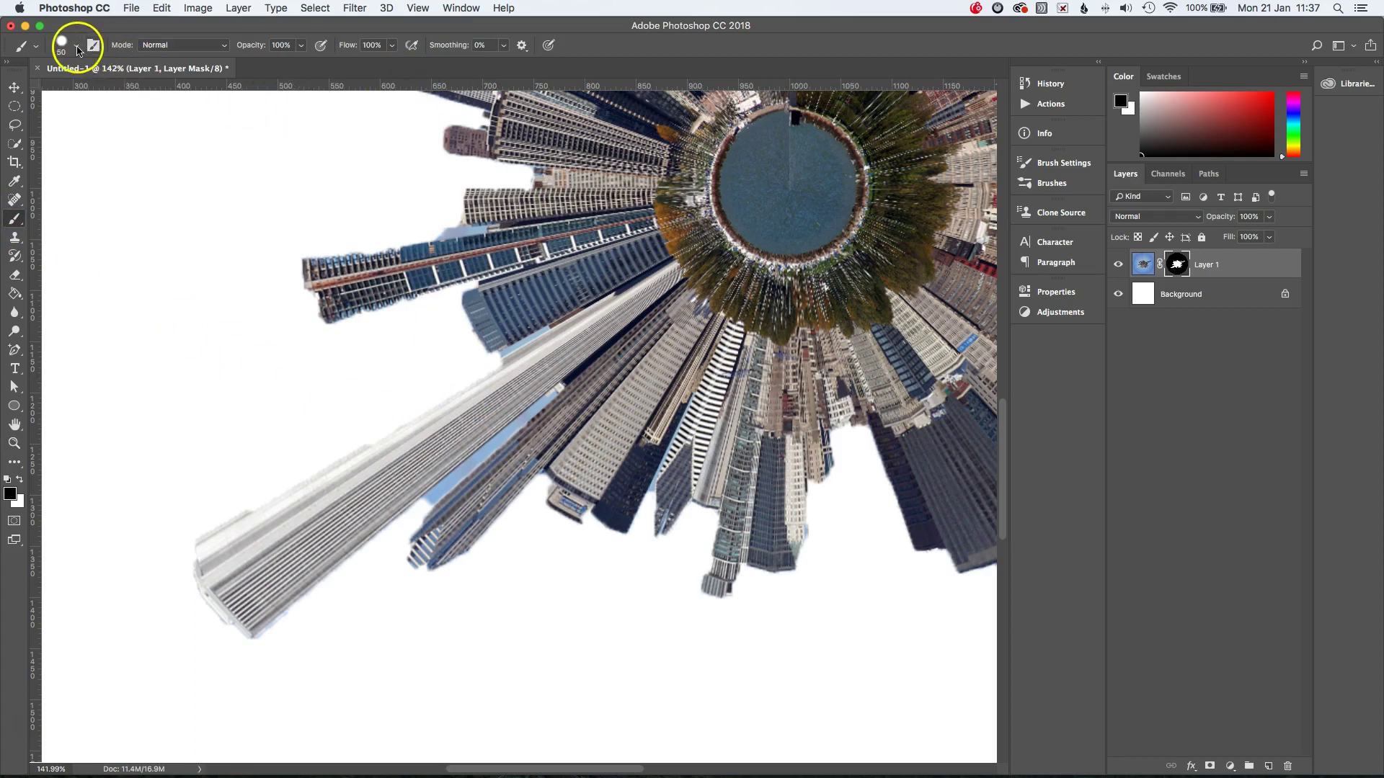
pyautogui.click(77, 47)
pyautogui.moveTo(93, 94); pyautogui.dragTo(89, 90)
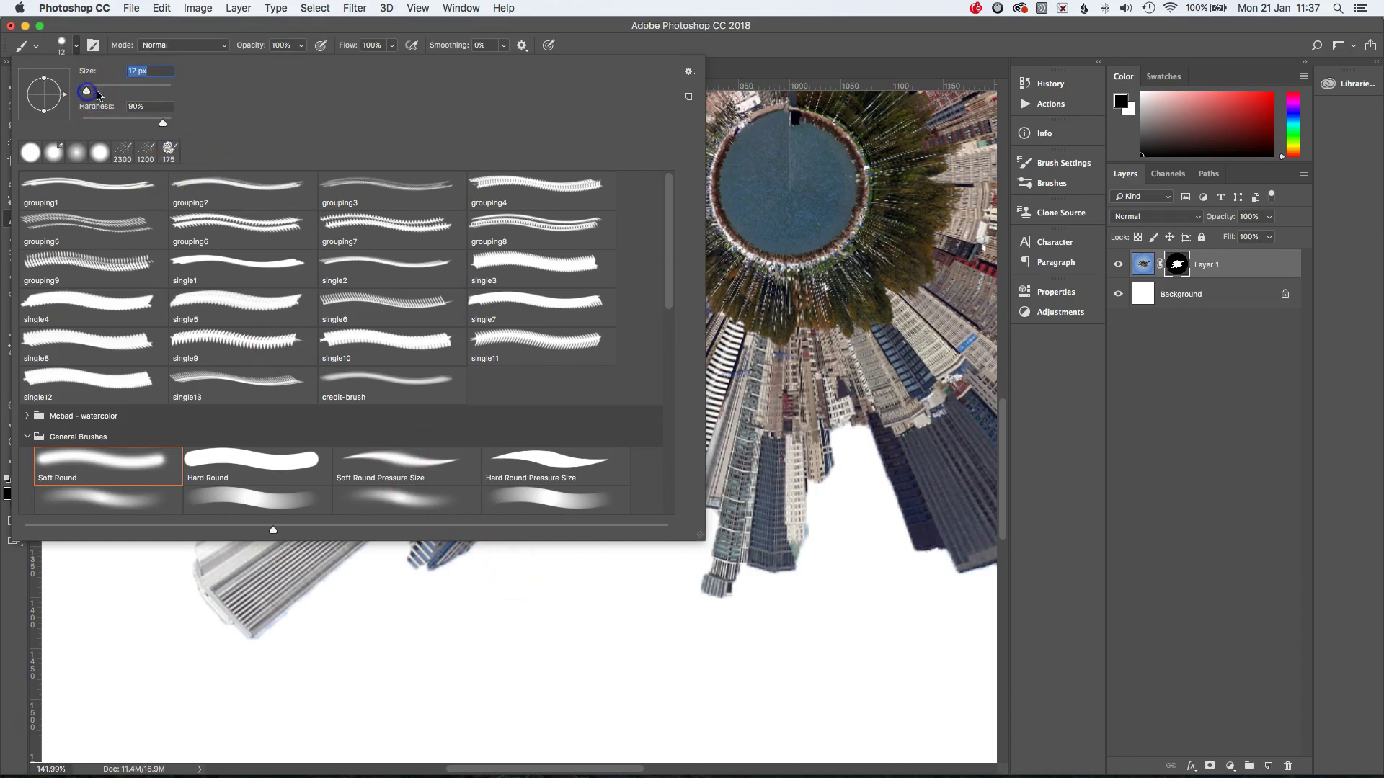
pyautogui.click(741, 46)
pyautogui.moveTo(526, 434); pyautogui.dragTo(524, 419)
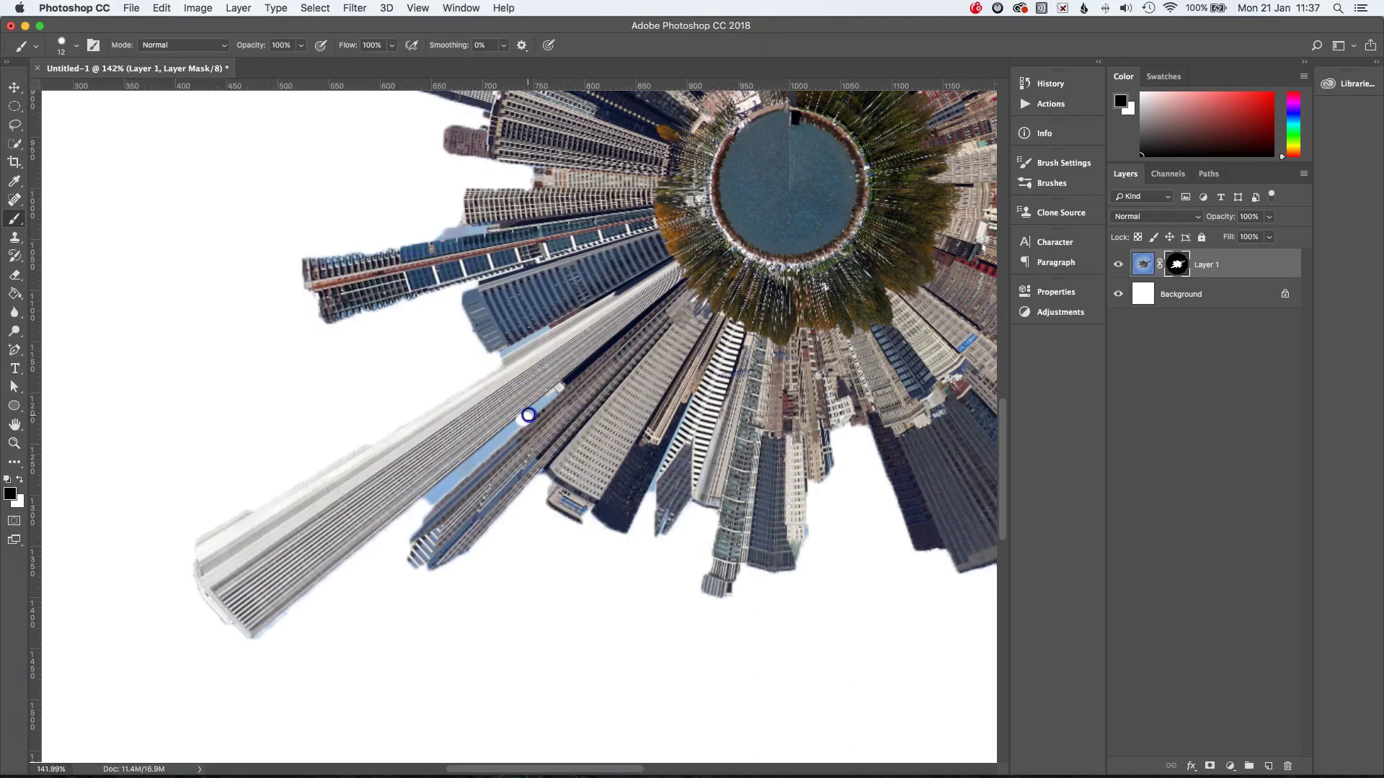
pyautogui.moveTo(545, 401)
pyautogui.mouseDown()
pyautogui.moveTo(447, 424)
pyautogui.moveTo(389, 412)
pyautogui.moveTo(451, 431)
pyautogui.moveTo(501, 415)
pyautogui.mouseUp()
pyautogui.click(20, 480)
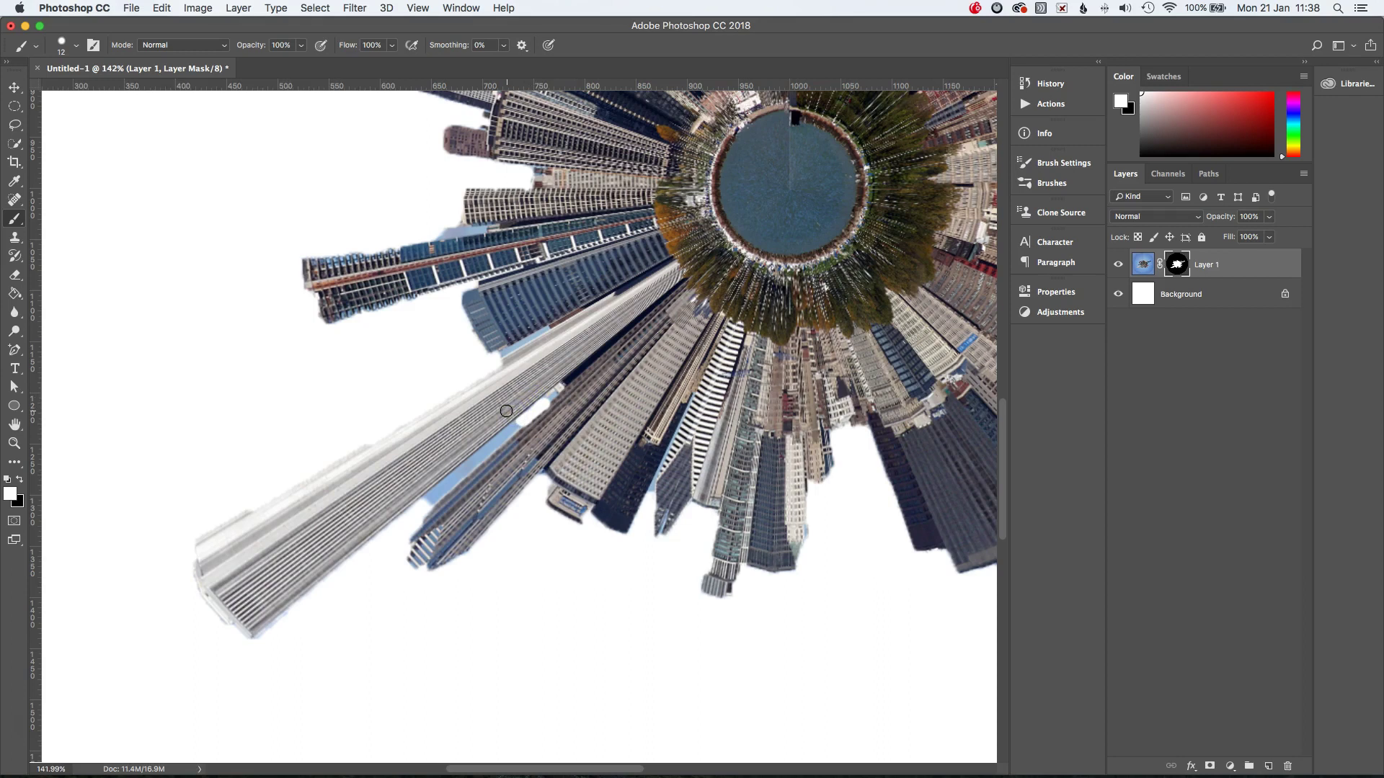
pyautogui.moveTo(511, 404); pyautogui.dragTo(503, 400)
# Step: Reduce the brush to 8 px and paint black on the mask over the remaining blue strip between the white tower and its lower neighbour
pyautogui.press(']')
pyautogui.press(']')
pyautogui.press(']')
pyautogui.press(']')
pyautogui.press('[')
pyautogui.press('[')
pyautogui.press('[')
pyautogui.press('[')
pyautogui.press('[')
pyautogui.press('[')
pyautogui.click(18, 480)
pyautogui.press('[')
pyautogui.moveTo(534, 441); pyautogui.dragTo(544, 402)
pyautogui.moveTo(545, 403); pyautogui.dragTo(520, 421)
pyautogui.moveTo(515, 430)
pyautogui.mouseDown()
pyautogui.moveTo(544, 401)
pyautogui.moveTo(419, 505)
pyautogui.mouseUp()
pyautogui.hotkey('ctrl', 'z')
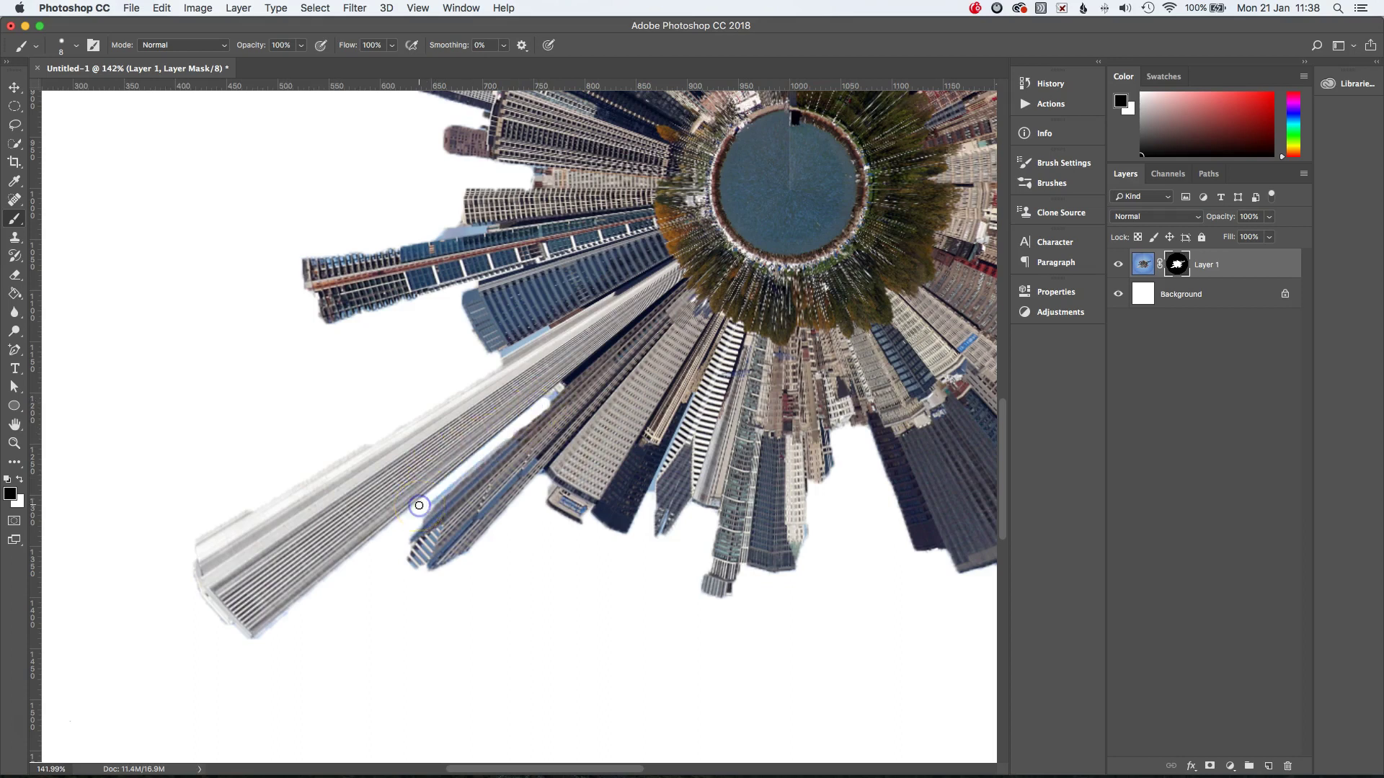
pyautogui.moveTo(543, 404); pyautogui.dragTo(427, 506)
pyautogui.hotkey('ctrl', 'z')
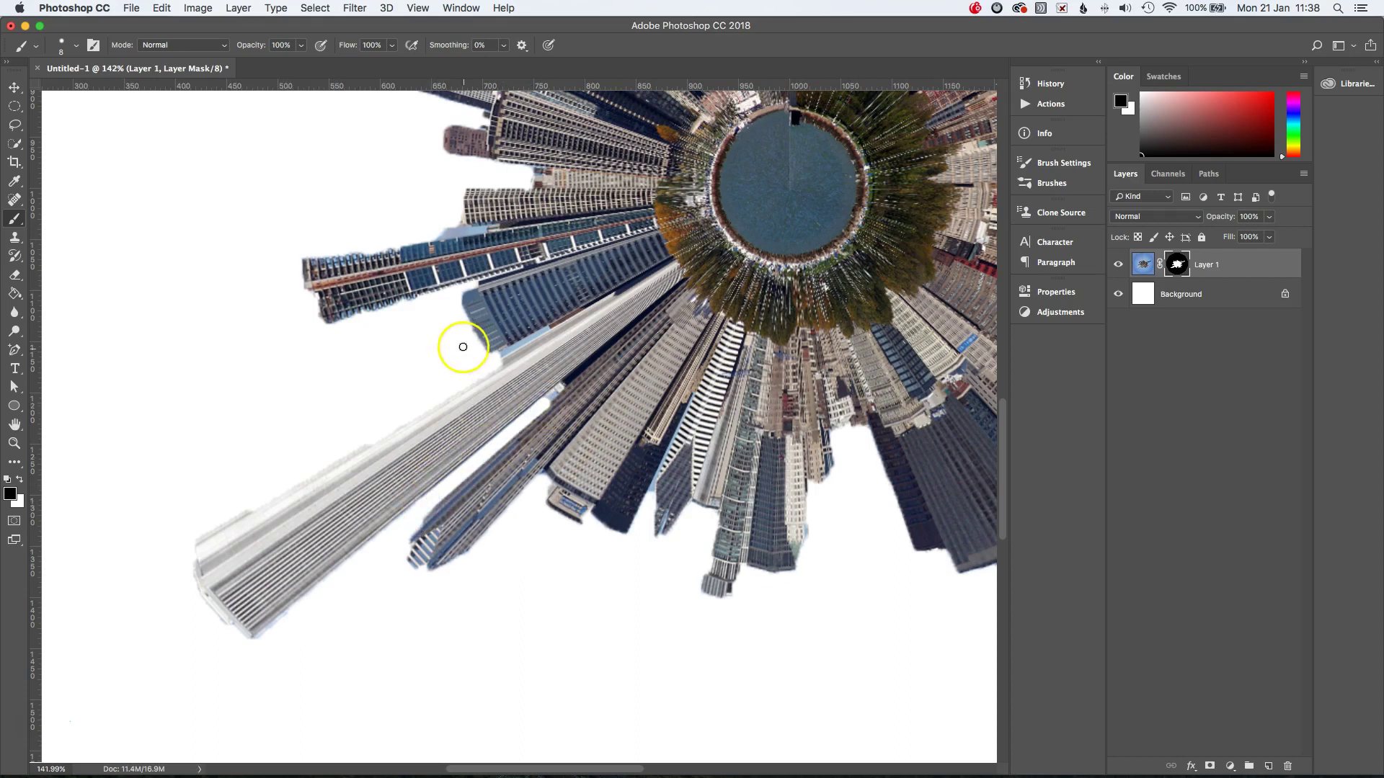
# Step: Mask out the thin blue sliver between the white tower and the blue building above it with a smaller black brush
pyautogui.press('[')
pyautogui.press('[')
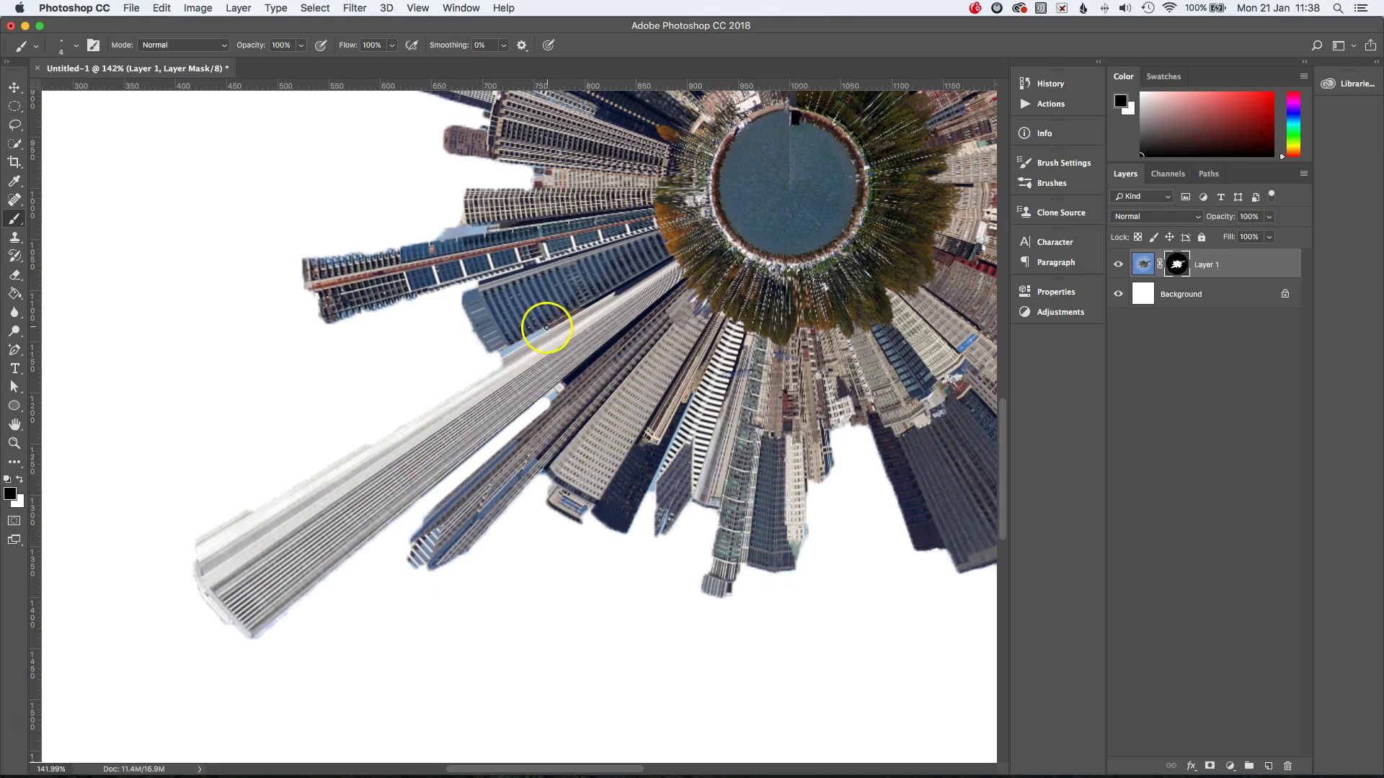
pyautogui.click(546, 329)
pyautogui.moveTo(525, 337)
pyautogui.mouseDown()
pyautogui.moveTo(499, 354)
pyautogui.moveTo(545, 329)
pyautogui.mouseUp()
pyautogui.moveTo(507, 351); pyautogui.dragTo(501, 356)
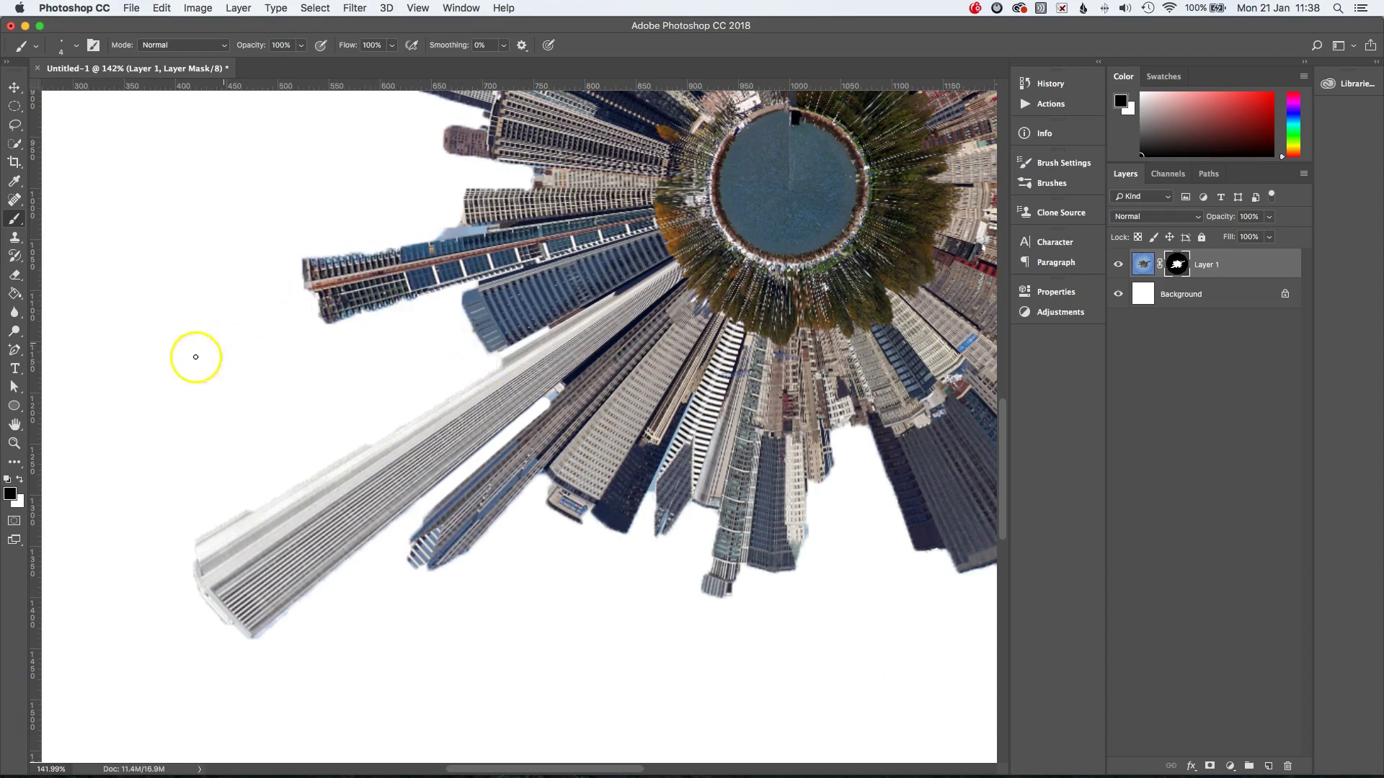
# Step: Restore the missing outer edges of the long blue-windowed building by painting white on the mask with a 10 px brush
pyautogui.click(20, 479)
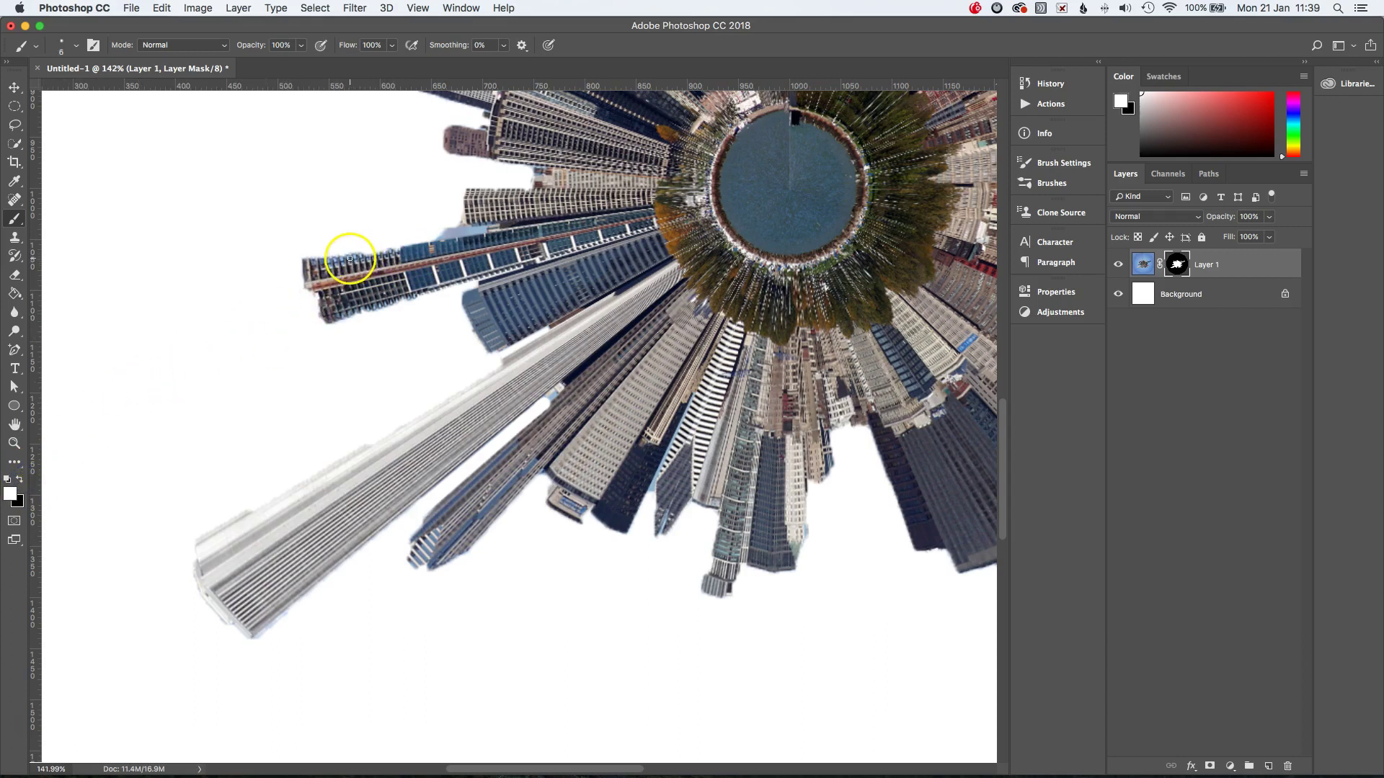
pyautogui.press(']')
pyautogui.click(327, 260)
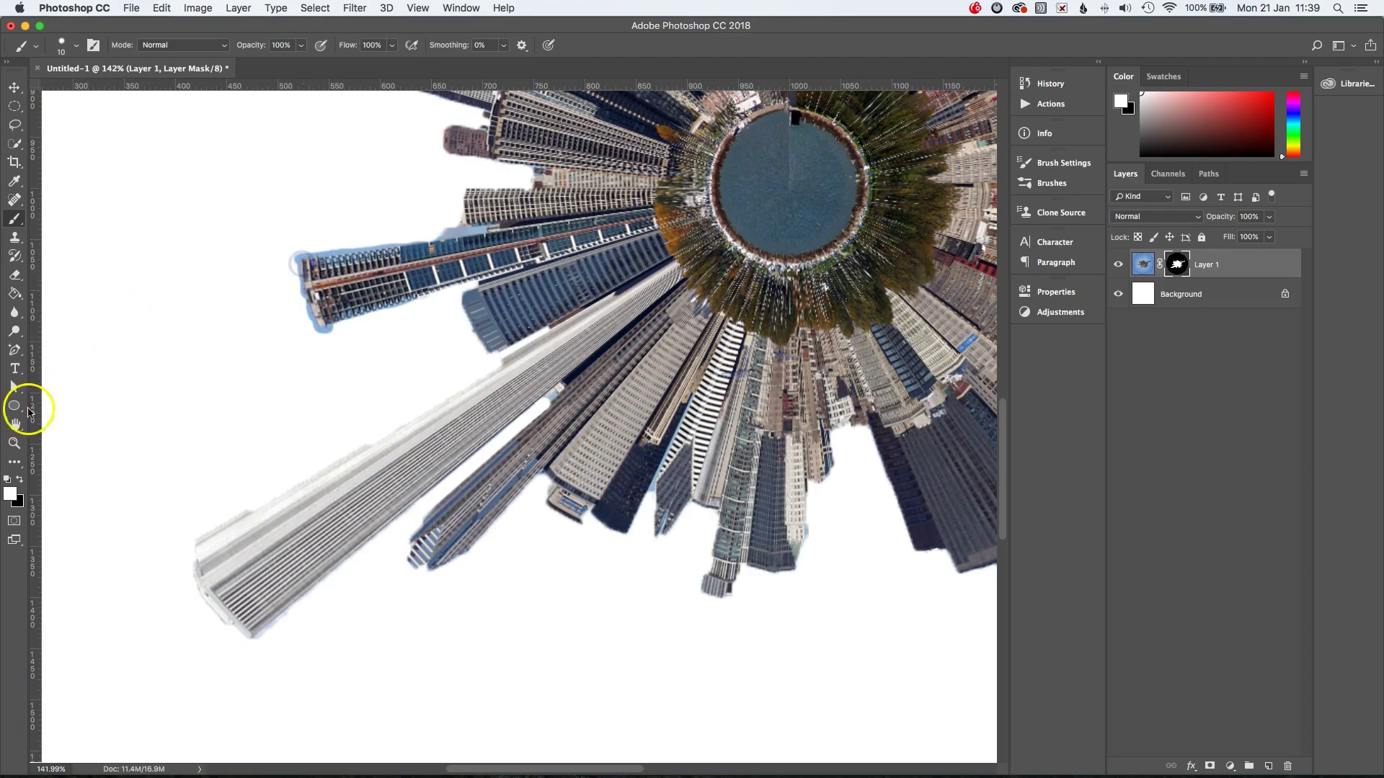
# Step: Trim the blue sky fringe around the outer end of the long blue-windowed building by painting black on the mask
pyautogui.click(19, 480)
pyautogui.moveTo(281, 258); pyautogui.dragTo(416, 238)
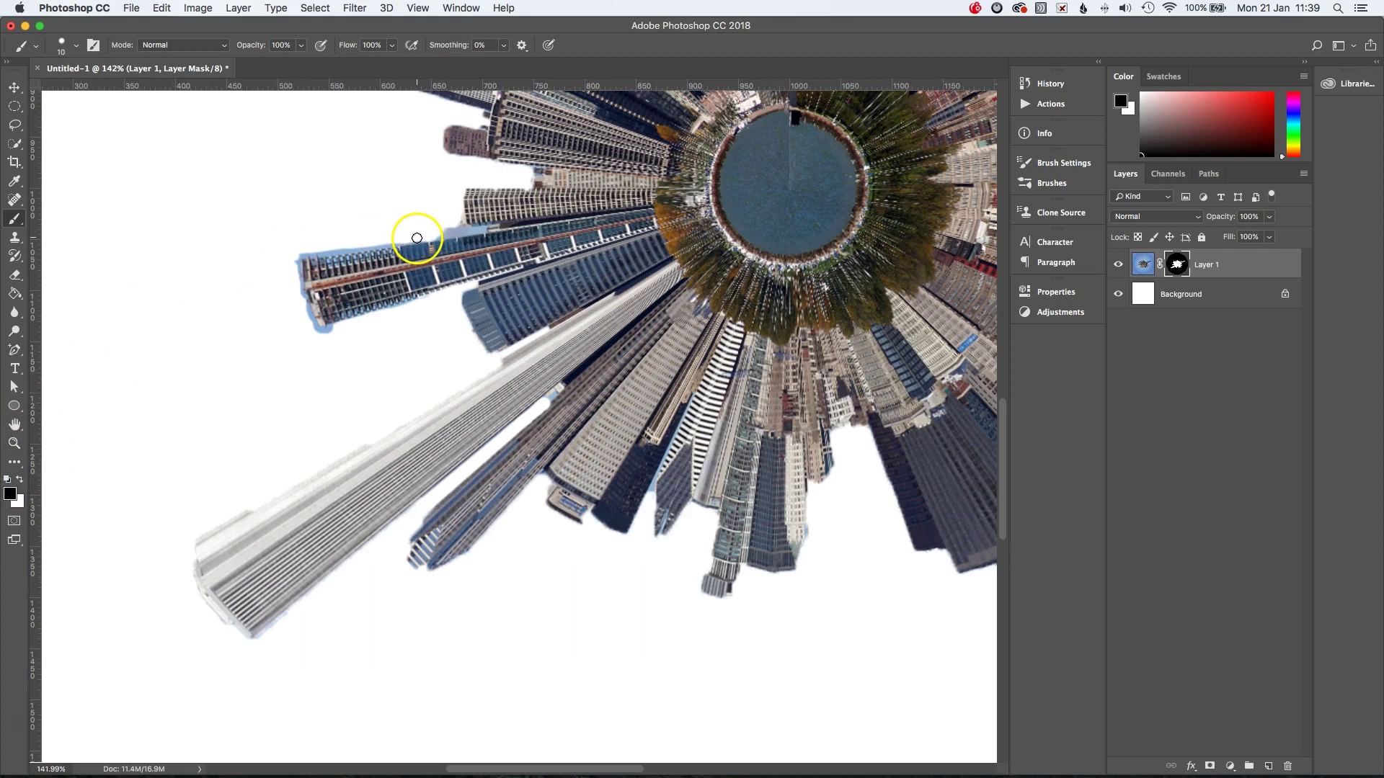
pyautogui.moveTo(398, 292)
pyautogui.mouseDown()
pyautogui.moveTo(435, 297)
pyautogui.moveTo(330, 330)
pyautogui.mouseUp()
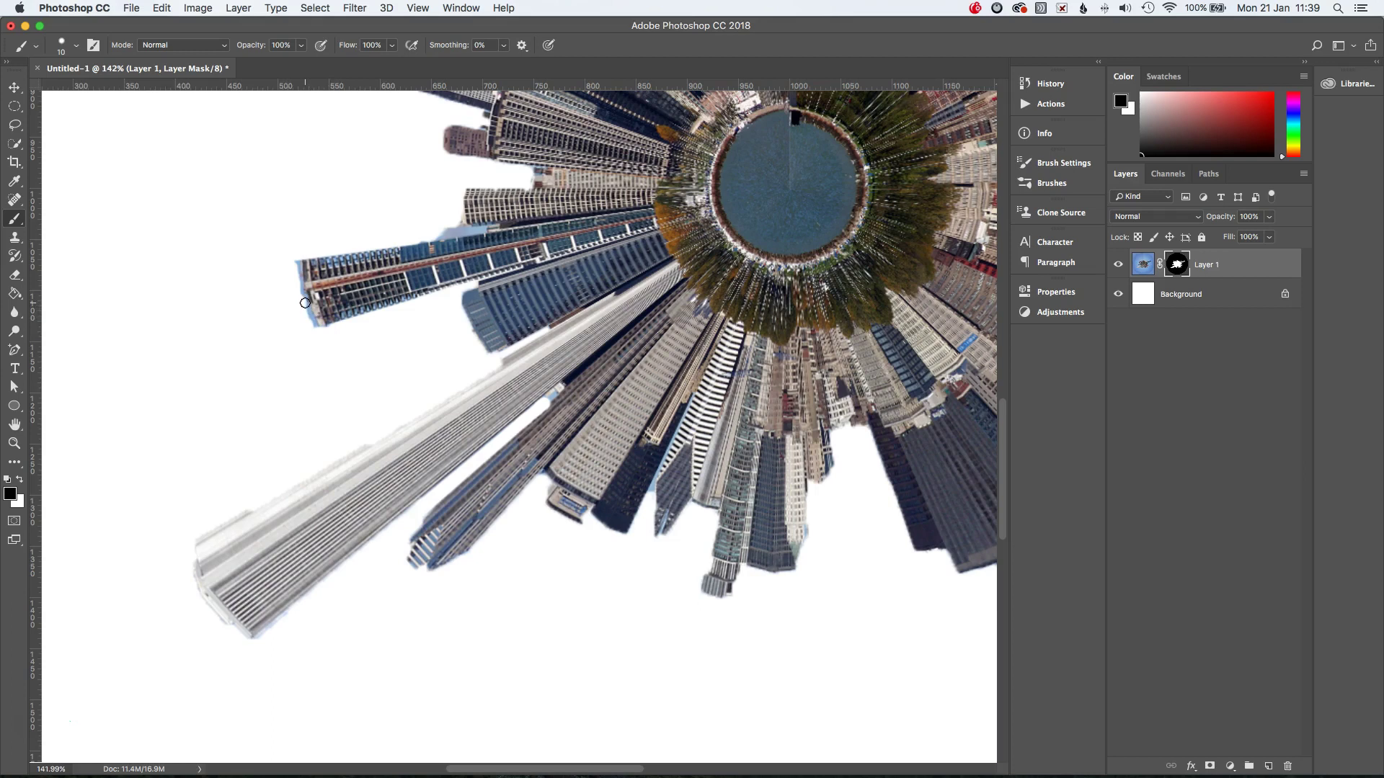
pyautogui.moveTo(304, 303); pyautogui.dragTo(297, 261)
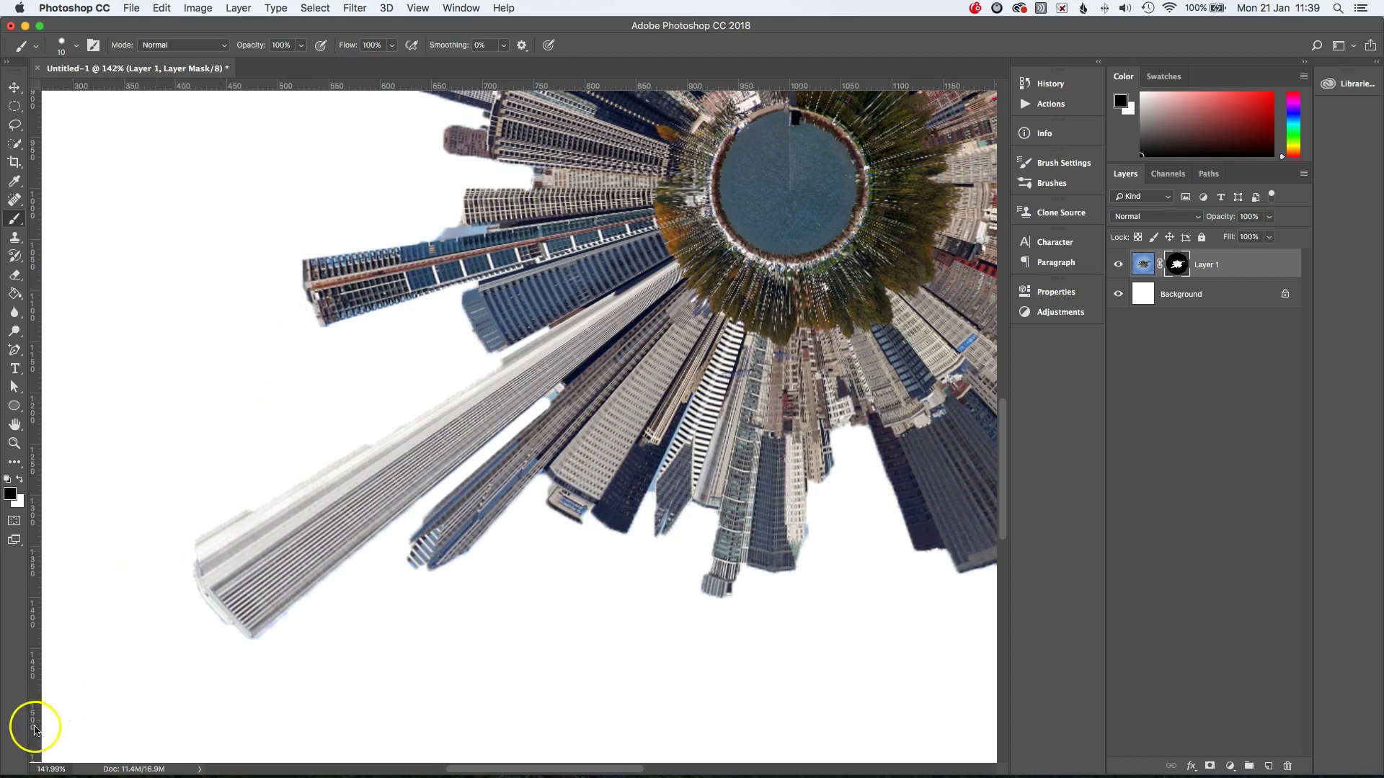
pyautogui.click(33, 732)
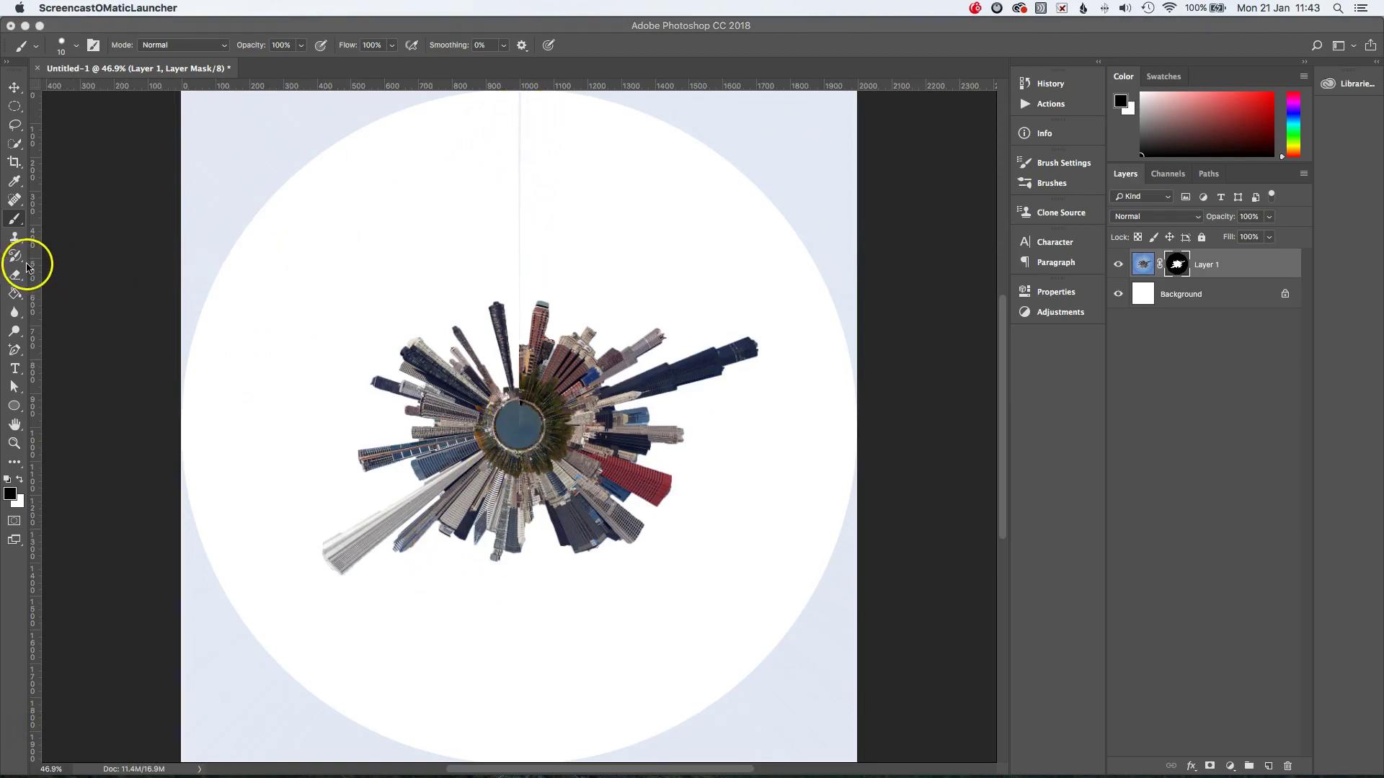
# Step: Paint black on Layer 1's mask with a 35 px brush to hide the vertical seam line above the planet
pyautogui.click(1143, 265)
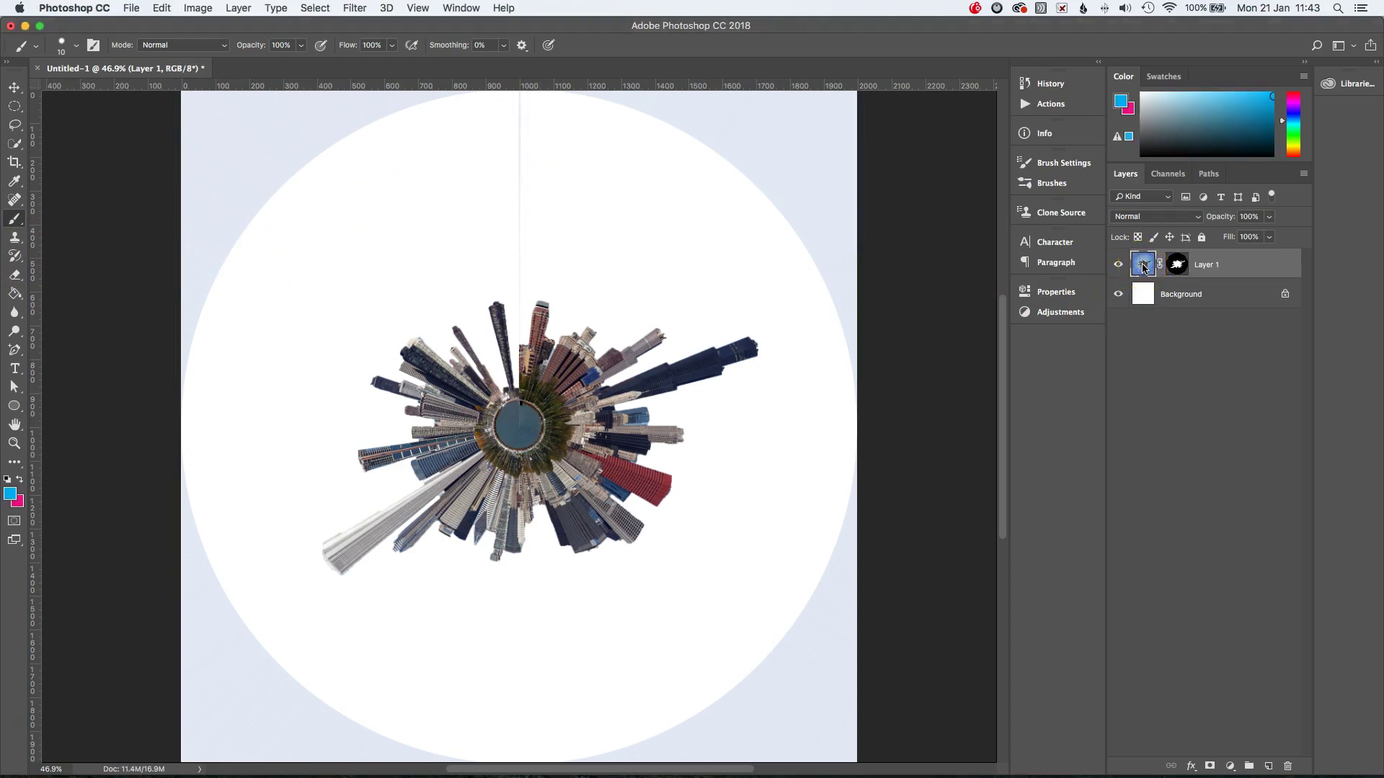
pyautogui.click(1177, 264)
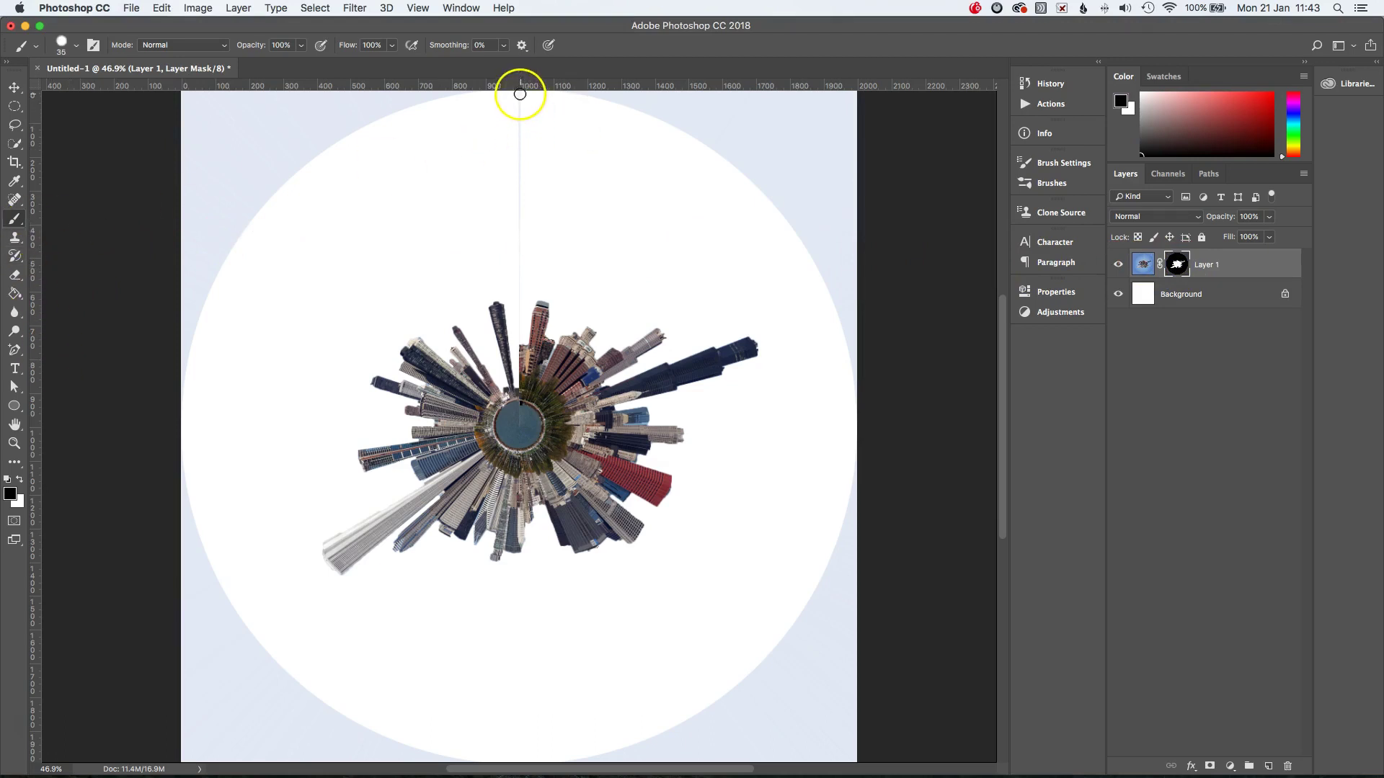
pyautogui.scroll(2, 520, 93)
pyautogui.click(519, 131)
pyautogui.moveTo(519, 296); pyautogui.dragTo(519, 383)
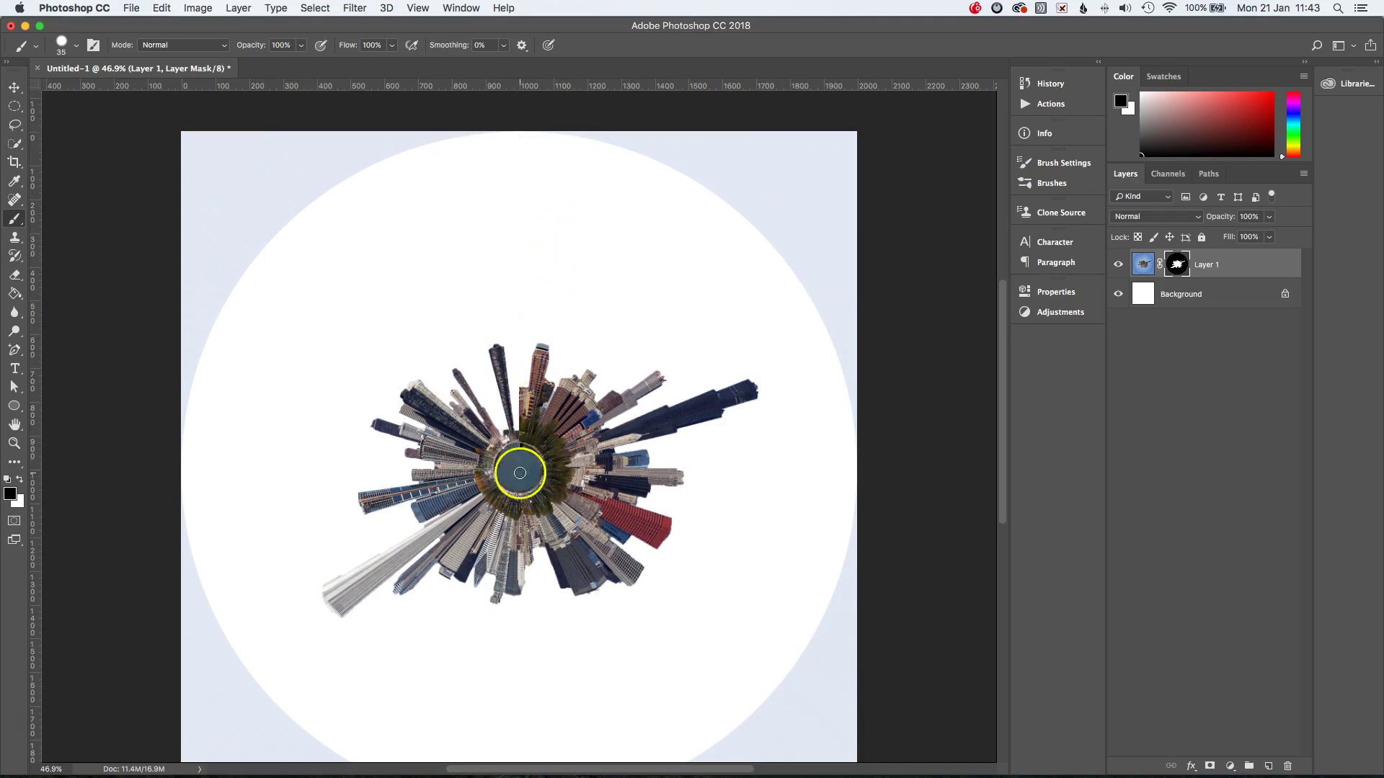
# Step: Clone clean water over the vertical seam and dark block in the central lake on Layer 1's image with a 10 px Clone Stamp
pyautogui.click(1145, 265)
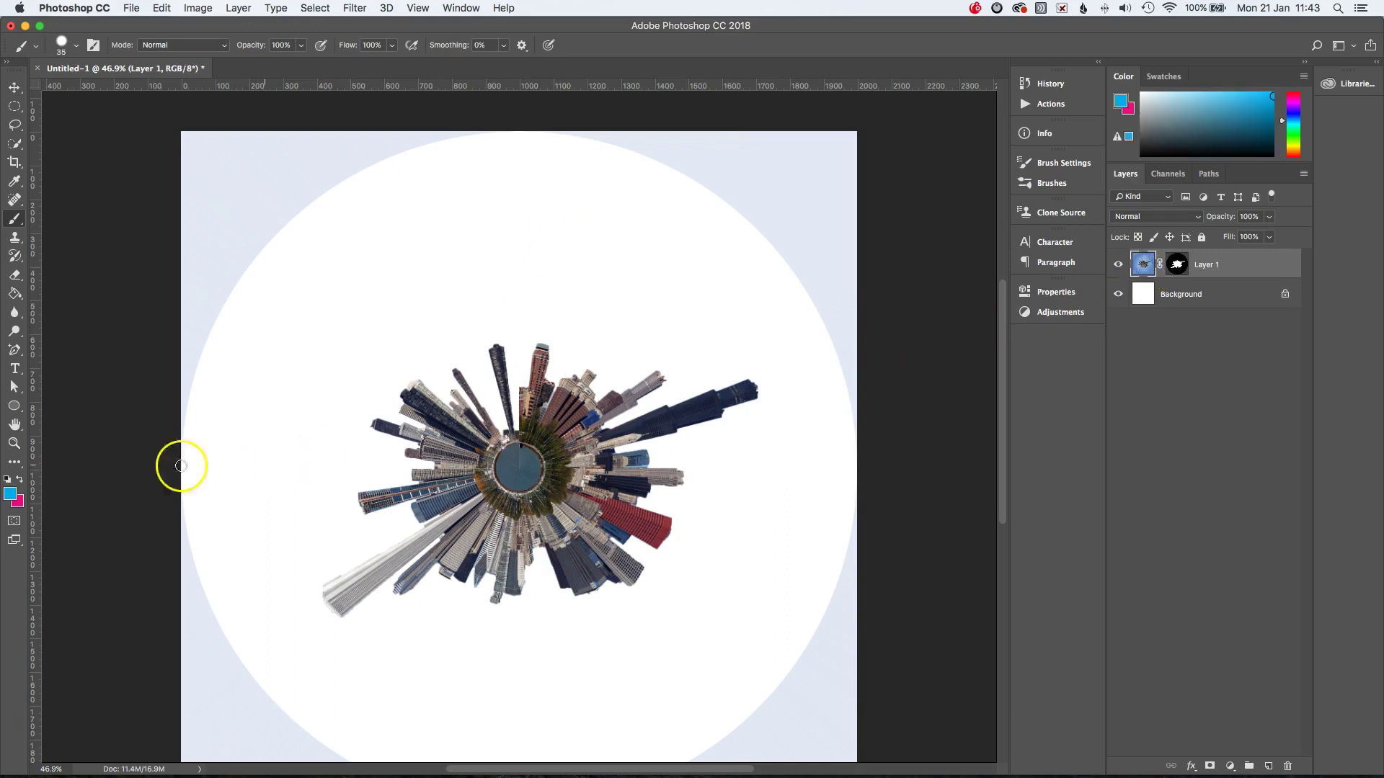
pyautogui.click(14, 444)
pyautogui.moveTo(520, 463); pyautogui.dragTo(646, 485)
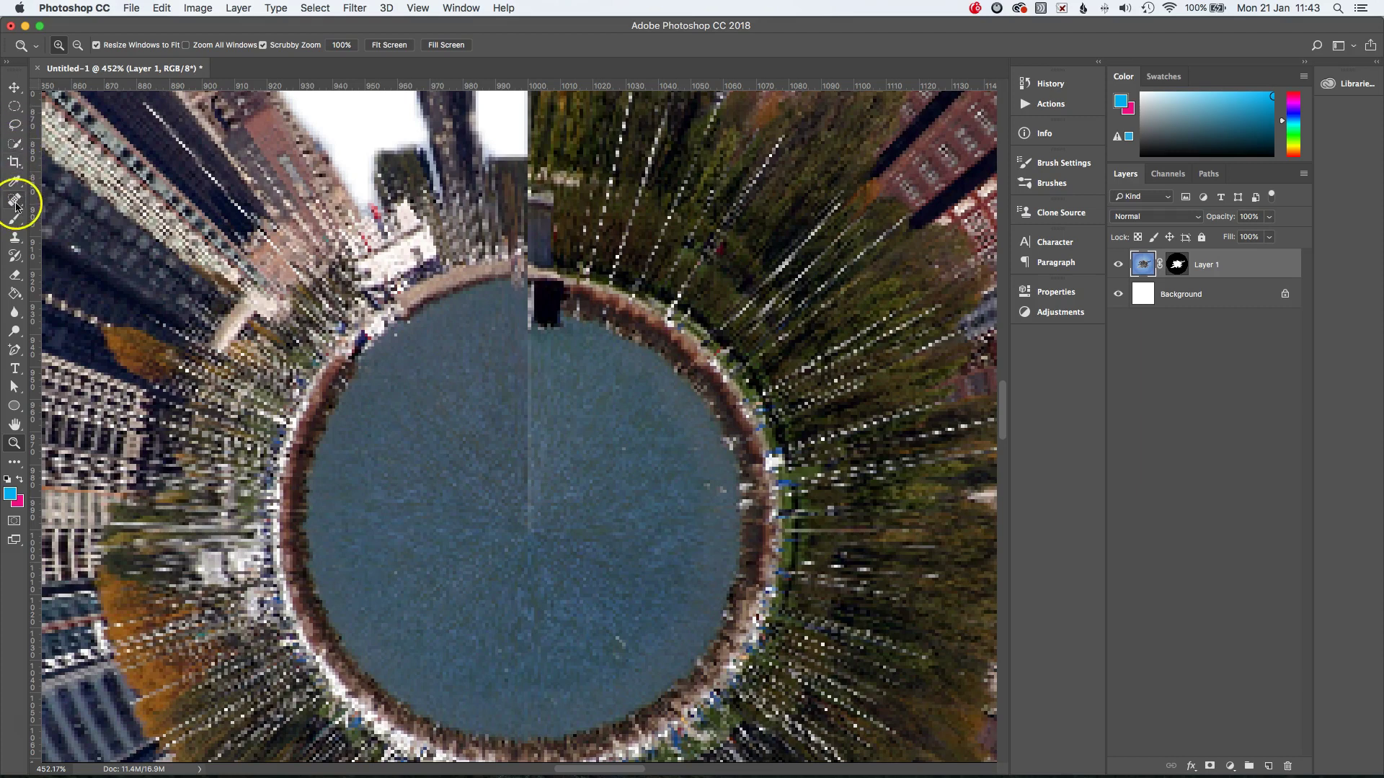
pyautogui.click(14, 239)
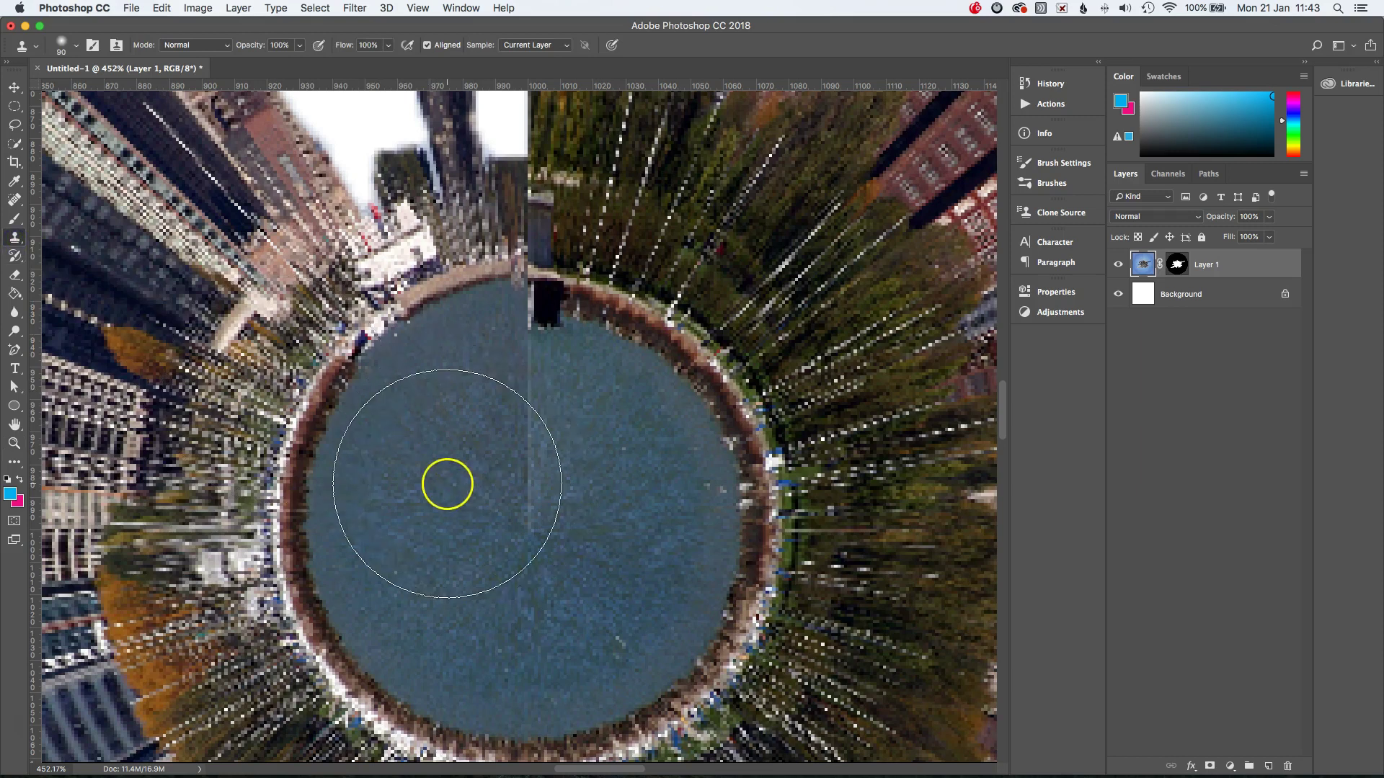
pyautogui.press('[')
pyautogui.press('[')
pyautogui.press('[')
pyautogui.press('[')
pyautogui.press('[')
pyautogui.press('[')
pyautogui.press('[')
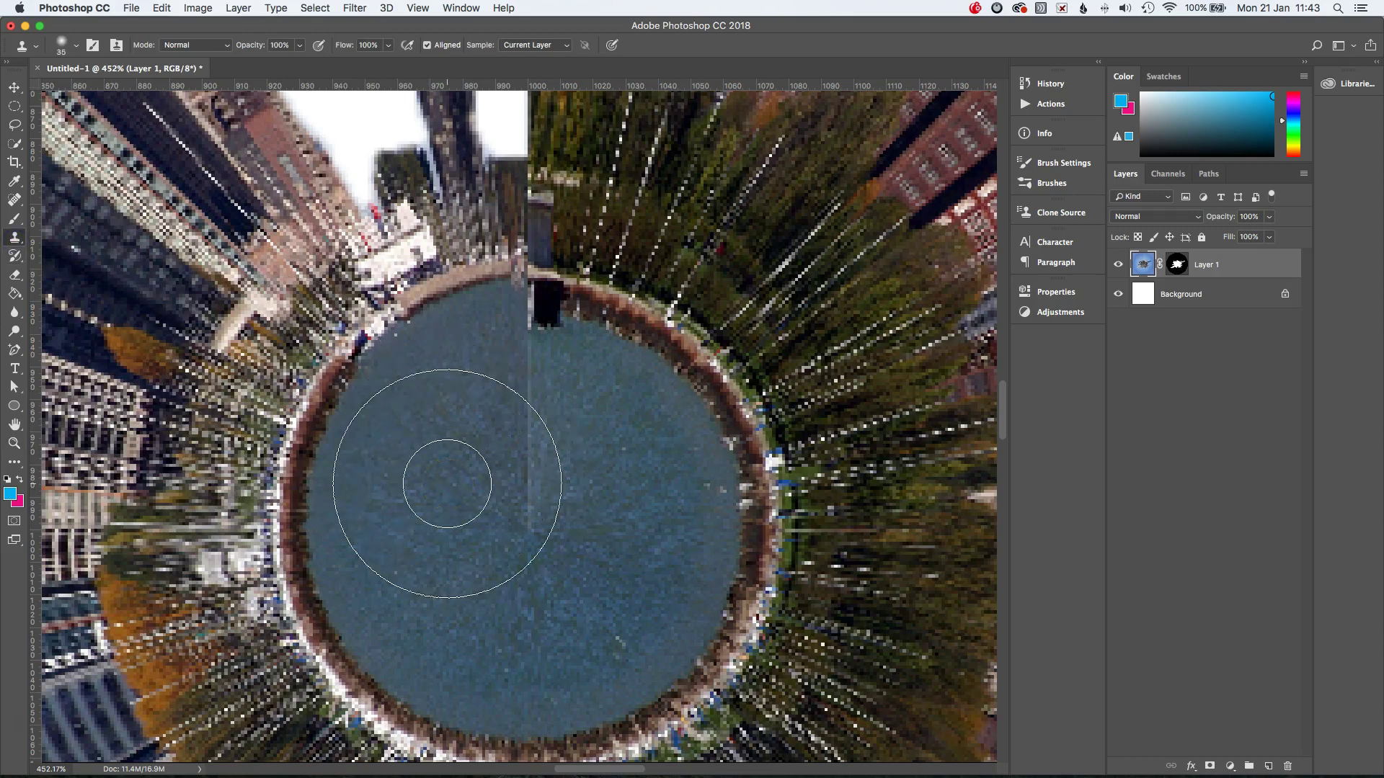
pyautogui.press('[')
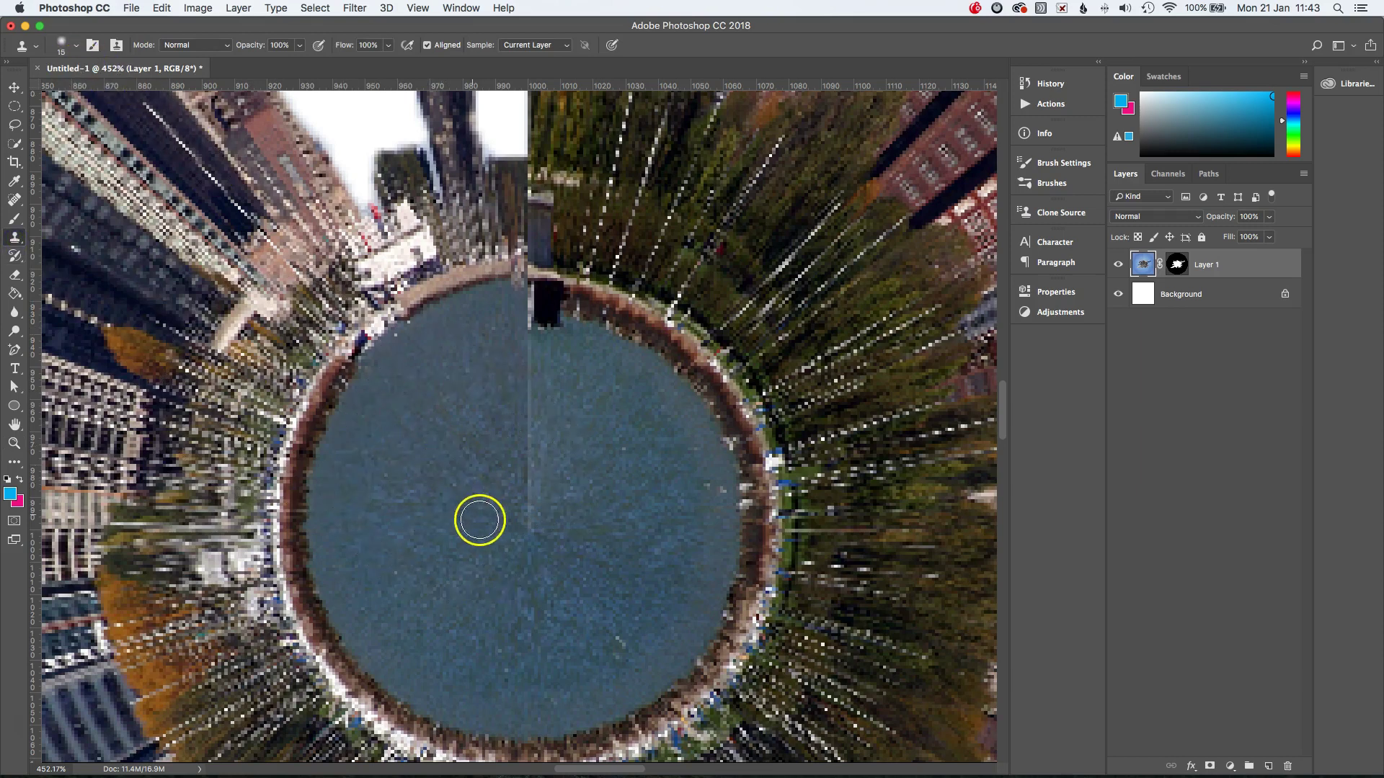
pyautogui.keyDown('alt'); pyautogui.click(485, 527); pyautogui.keyUp('alt')
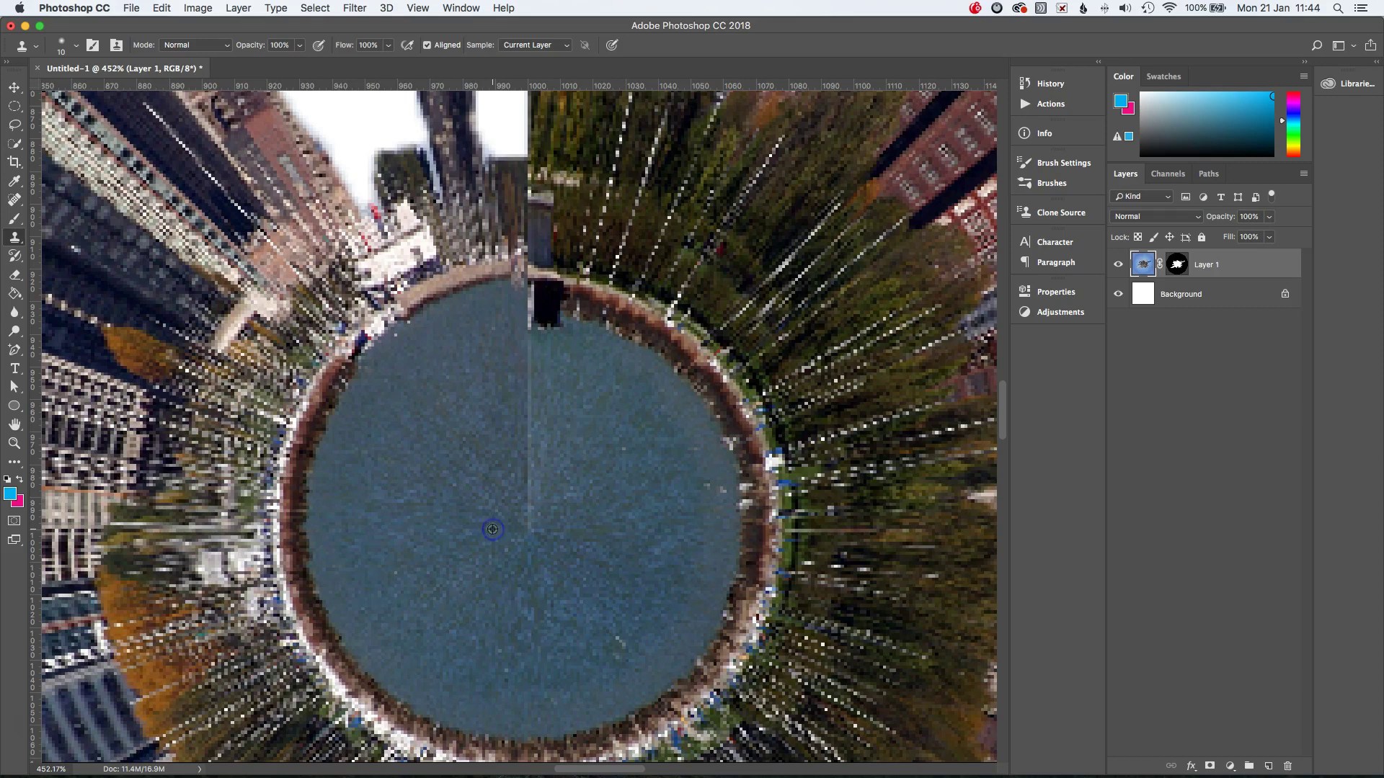
pyautogui.moveTo(492, 529)
pyautogui.mouseDown()
pyautogui.moveTo(527, 528)
pyautogui.moveTo(523, 313)
pyautogui.moveTo(556, 326)
pyautogui.moveTo(527, 302)
pyautogui.moveTo(569, 323)
pyautogui.mouseUp()
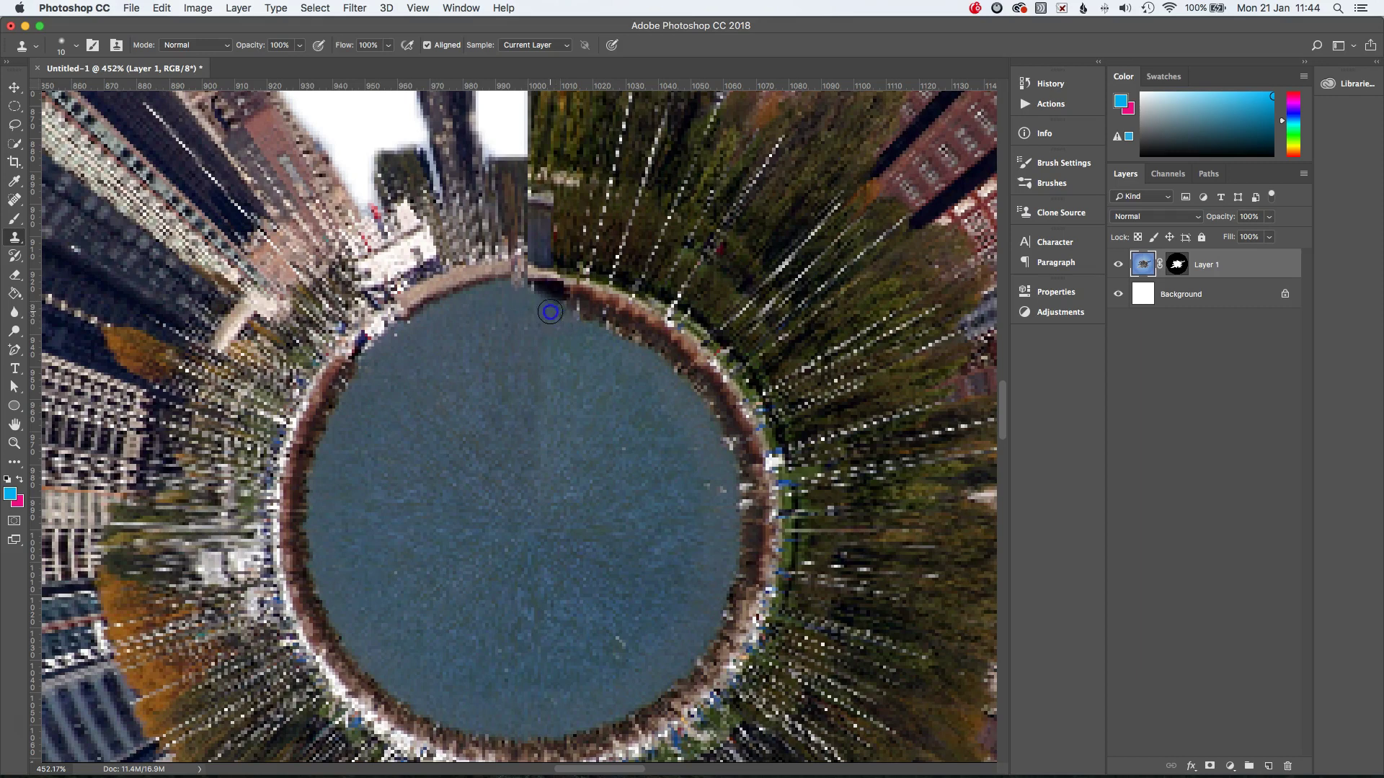
# Step: Resample nearby water and clone it over the remaining dark patch at the lake's rim and the seam traces near its centre
pyautogui.keyDown('alt'); pyautogui.click(516, 358); pyautogui.keyUp('alt')
pyautogui.click(565, 312)
pyautogui.moveTo(564, 312)
pyautogui.mouseDown()
pyautogui.moveTo(636, 353)
pyautogui.moveTo(530, 299)
pyautogui.moveTo(445, 374)
pyautogui.moveTo(466, 392)
pyautogui.mouseUp()
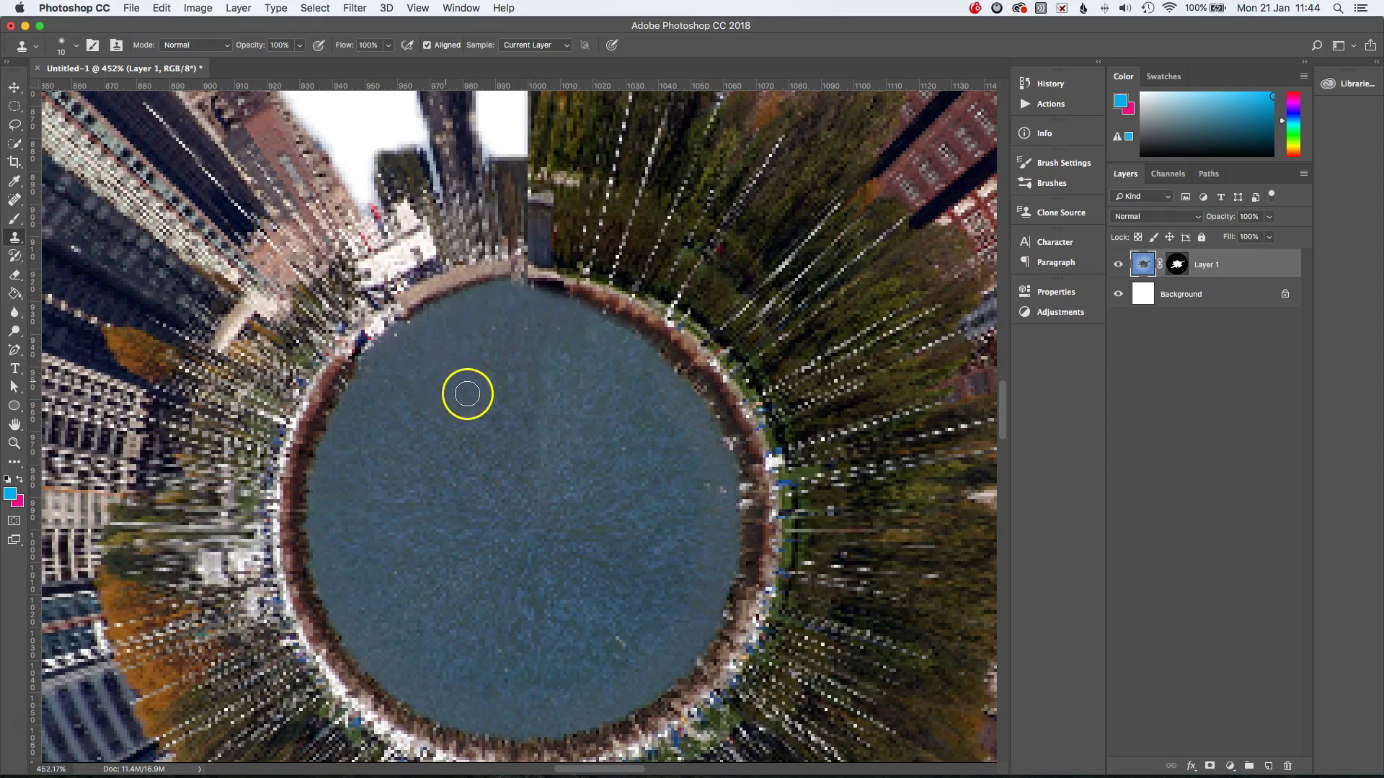
pyautogui.moveTo(541, 478); pyautogui.dragTo(540, 519)
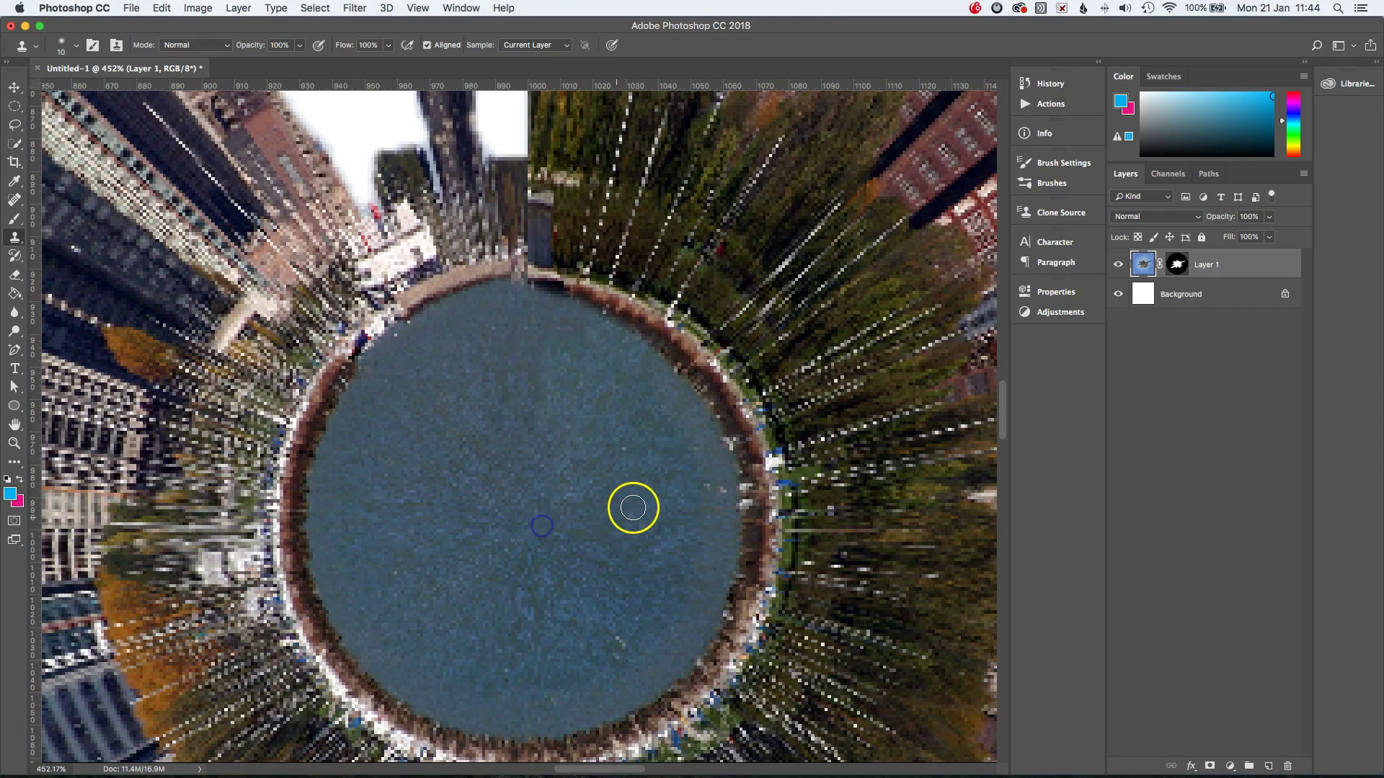
# Step: Fill the Background layer with the dark blue colour 02212d using the Paint Bucket, with the whole image fitted in view
pyautogui.click(416, 8)
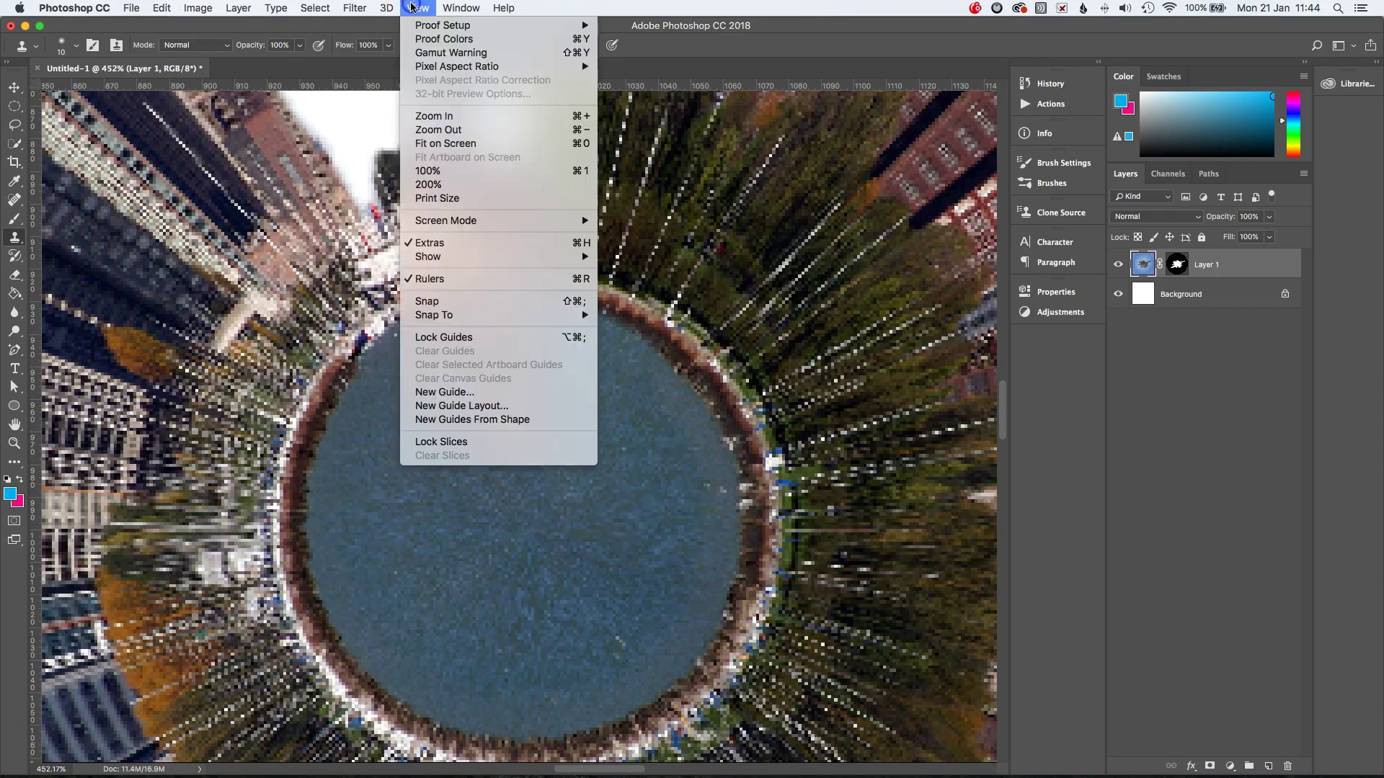
pyautogui.click(447, 143)
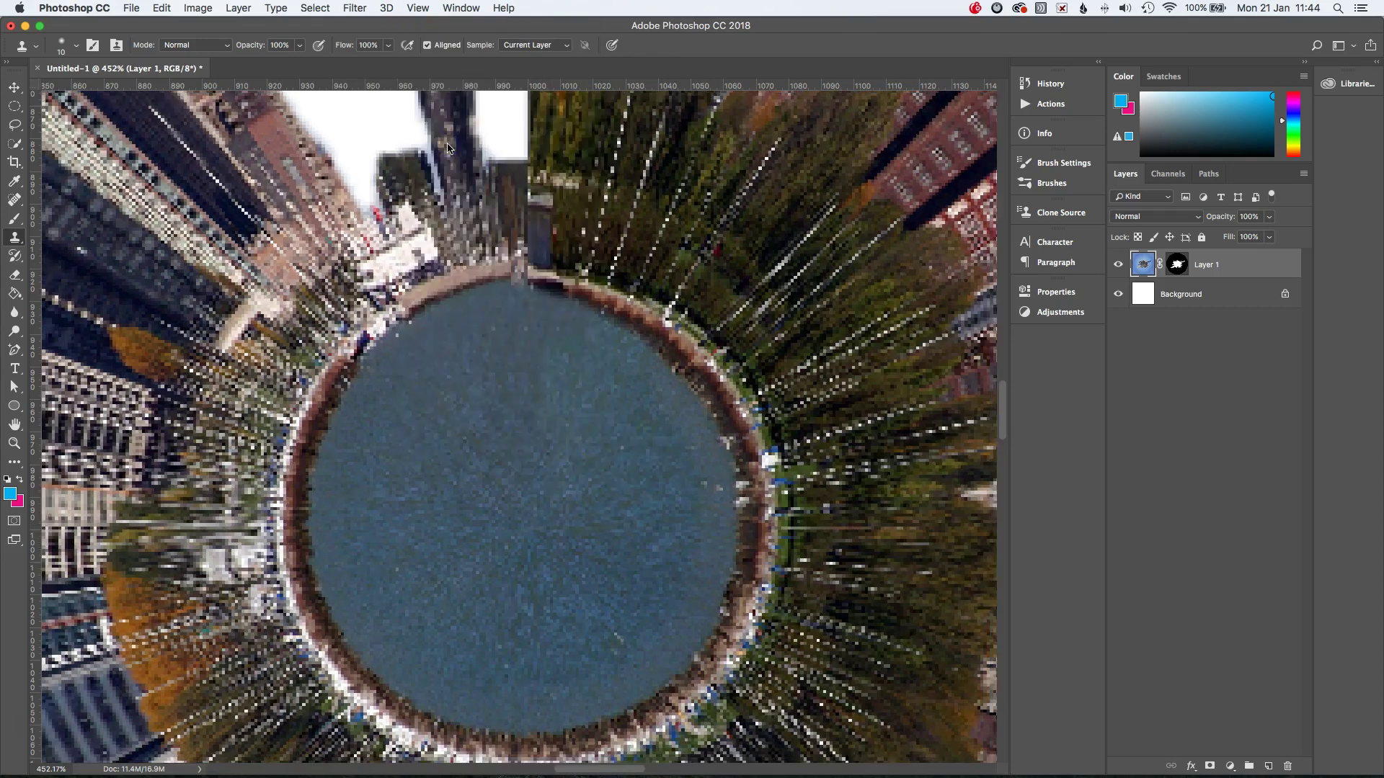
pyautogui.click(1241, 293)
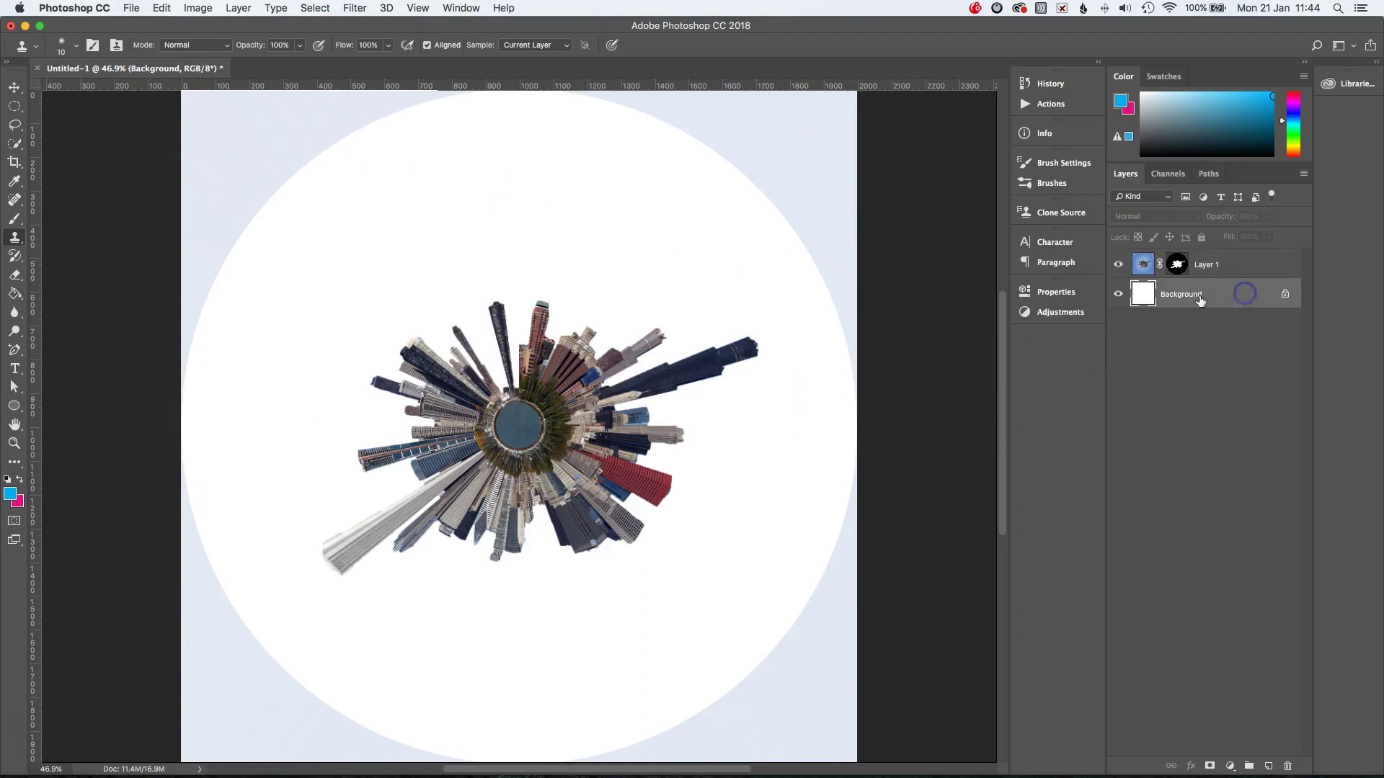
pyautogui.click(10, 494)
pyautogui.click(1029, 695)
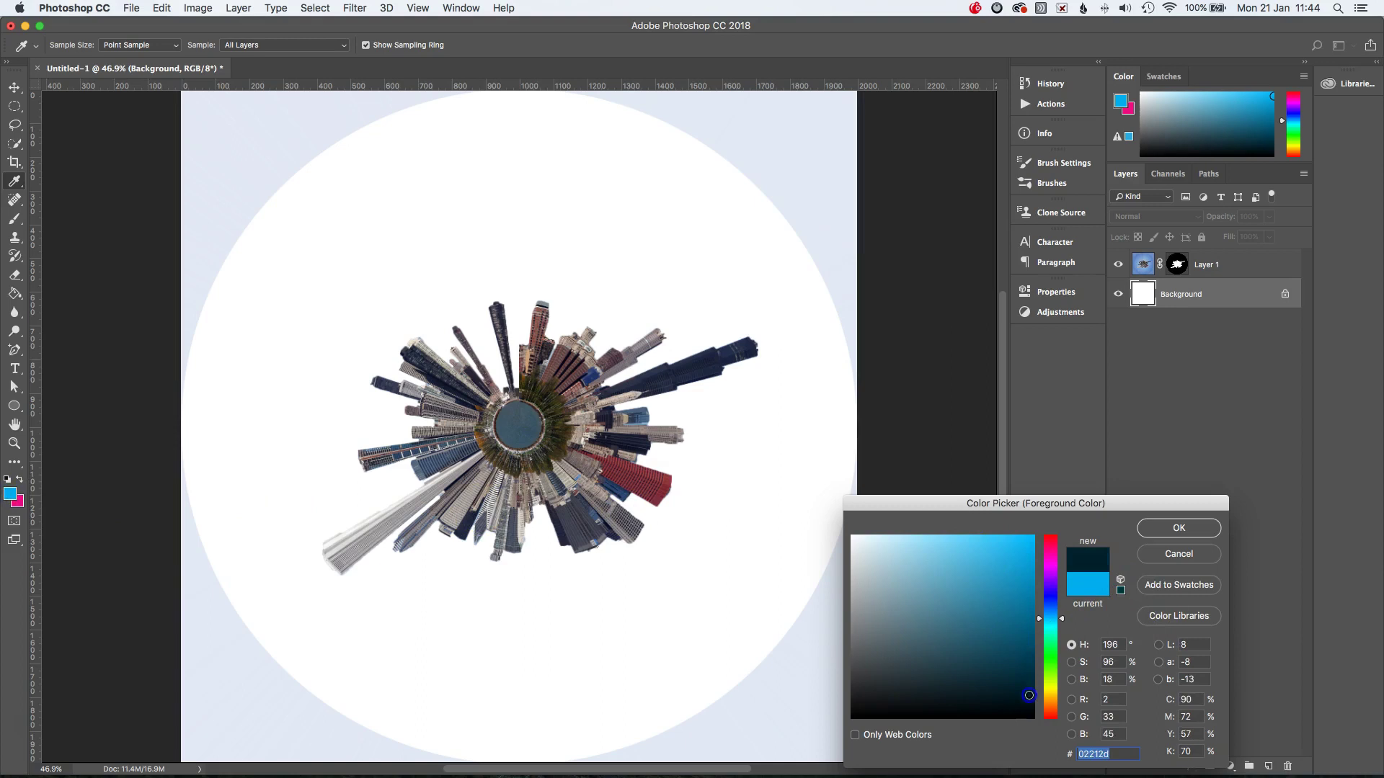
pyautogui.click(1179, 527)
pyautogui.press('s')
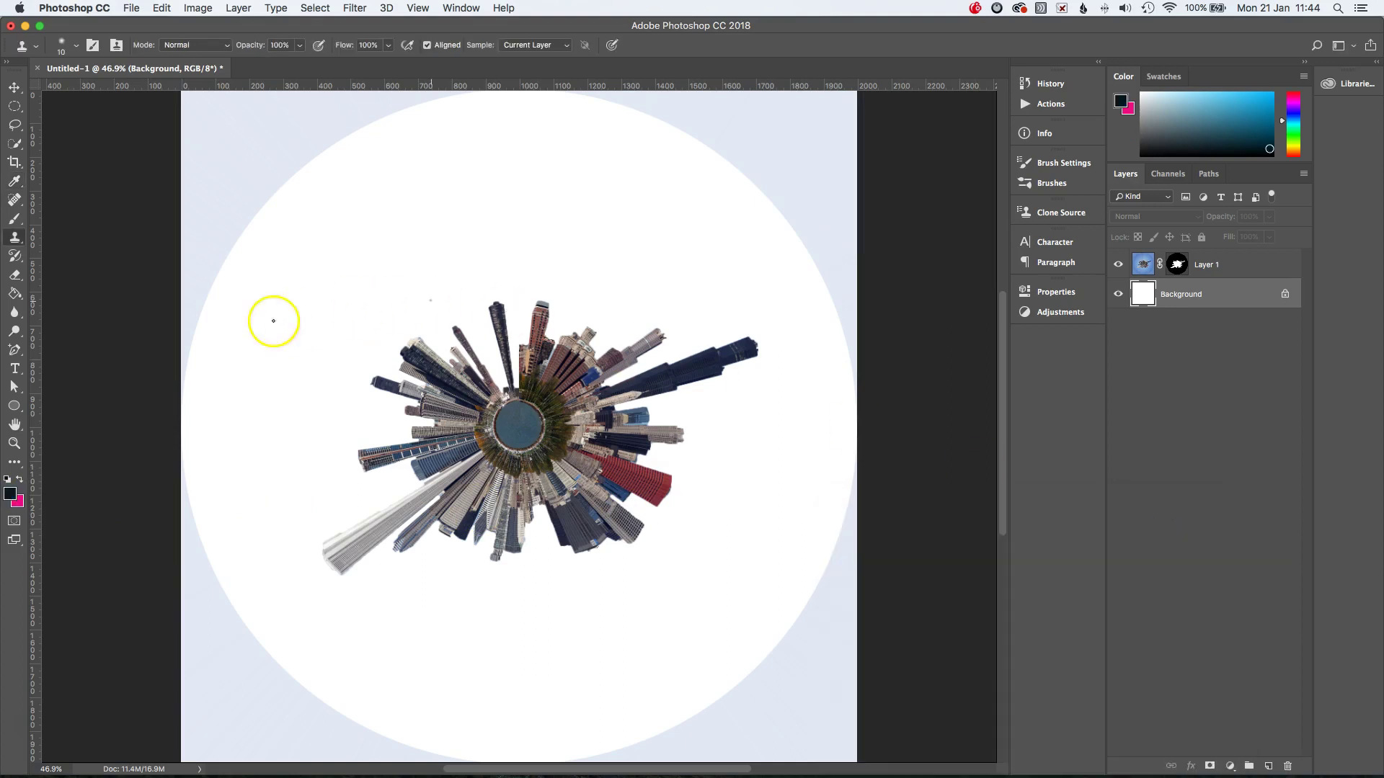
pyautogui.click(14, 294)
pyautogui.click(315, 308)
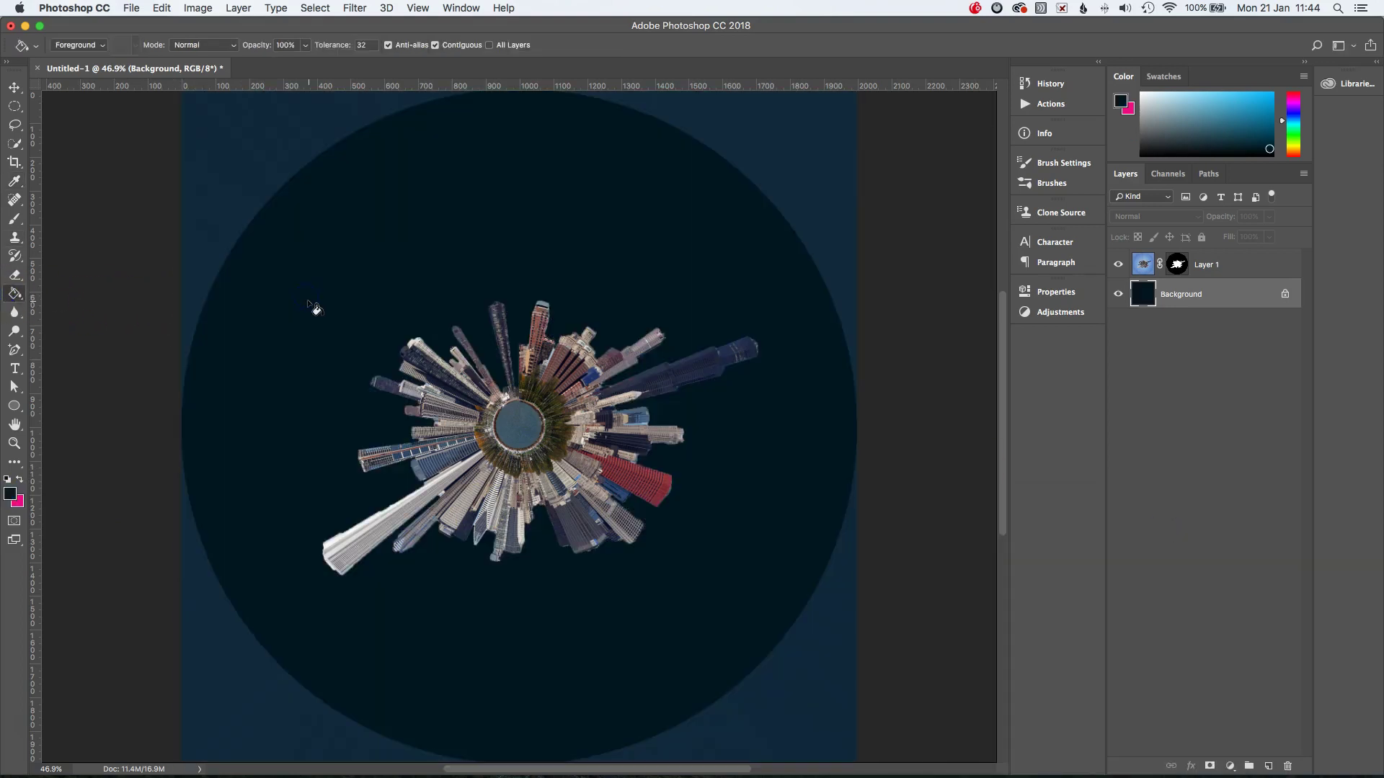
# Step: Paint black on Layer 1's mask with a 400 px brush to hide the leftover sky in the canvas corners outside the circle
pyautogui.click(1176, 264)
pyautogui.click(15, 220)
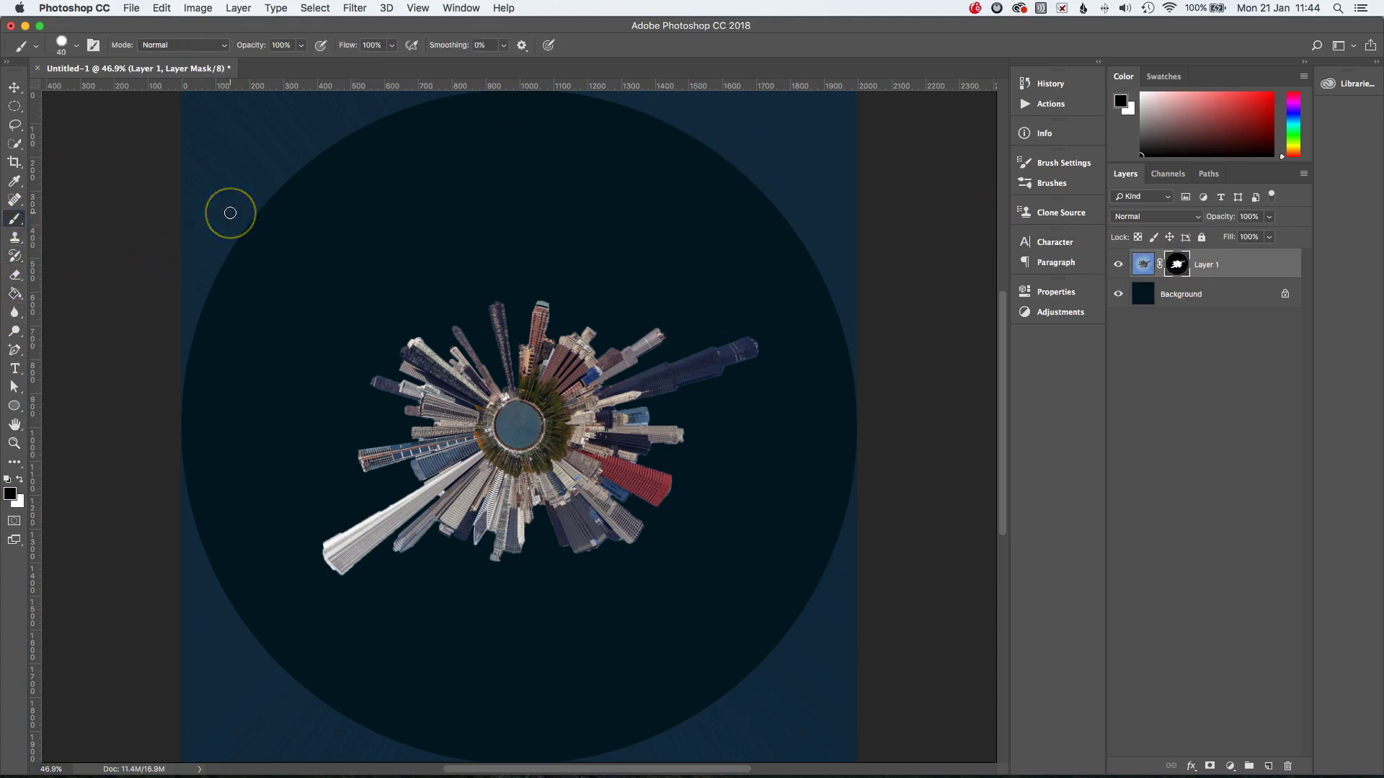
pyautogui.press(']')
pyautogui.press(']')
pyautogui.press(']')
pyautogui.press(']')
pyautogui.press(']')
pyautogui.moveTo(230, 210)
pyautogui.mouseDown()
pyautogui.moveTo(197, 127)
pyautogui.moveTo(604, 110)
pyautogui.moveTo(895, 136)
pyautogui.moveTo(796, 145)
pyautogui.moveTo(795, 172)
pyautogui.moveTo(856, 263)
pyautogui.moveTo(895, 429)
pyautogui.moveTo(893, 541)
pyautogui.moveTo(842, 697)
pyautogui.moveTo(753, 750)
pyautogui.moveTo(702, 725)
pyautogui.moveTo(802, 630)
pyautogui.moveTo(705, 714)
pyautogui.moveTo(543, 738)
pyautogui.moveTo(343, 715)
pyautogui.moveTo(184, 655)
pyautogui.moveTo(219, 720)
pyautogui.moveTo(196, 728)
pyautogui.moveTo(170, 431)
pyautogui.moveTo(175, 199)
pyautogui.moveTo(154, 186)
pyautogui.moveTo(155, 235)
pyautogui.mouseUp()
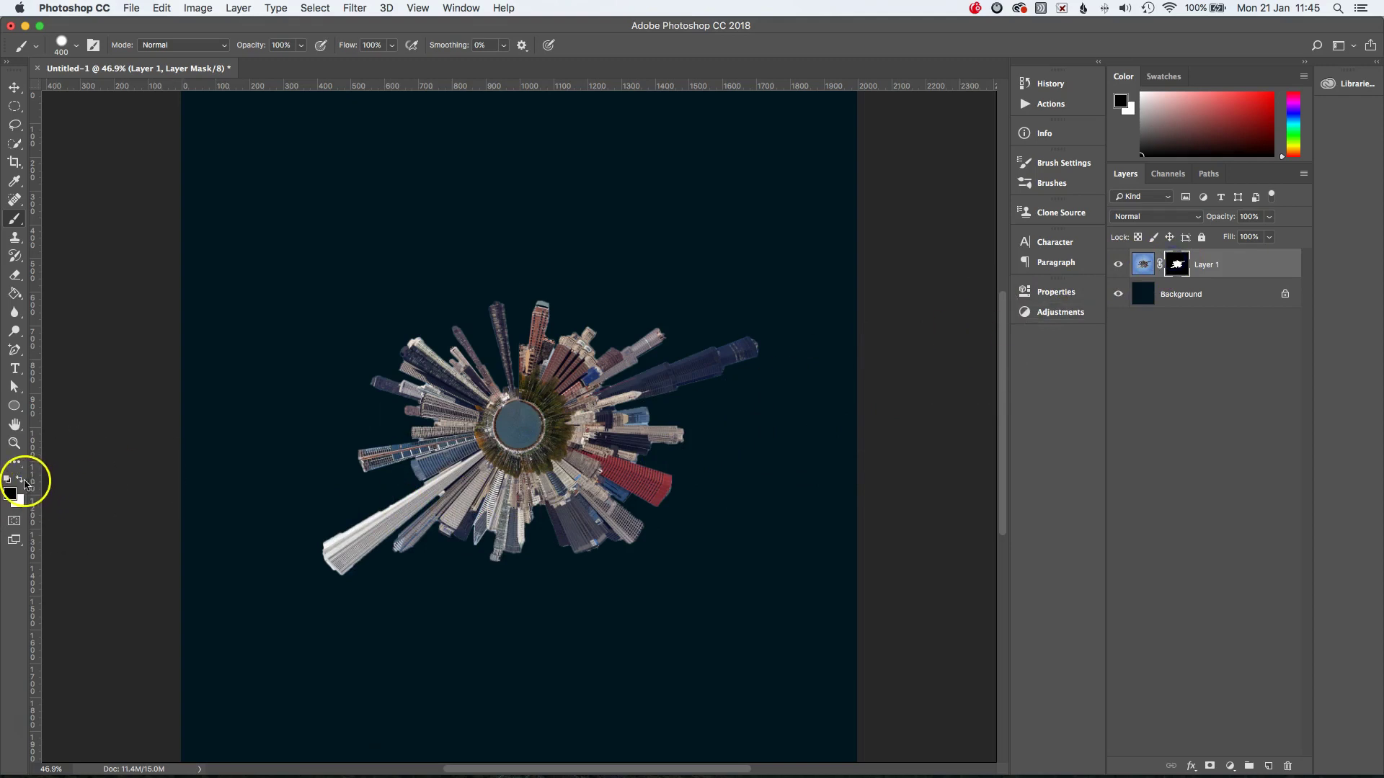
# Step: Touch up the edge of the long white tower by painting white on Layer 1's mask with a 30 px brush
pyautogui.click(20, 480)
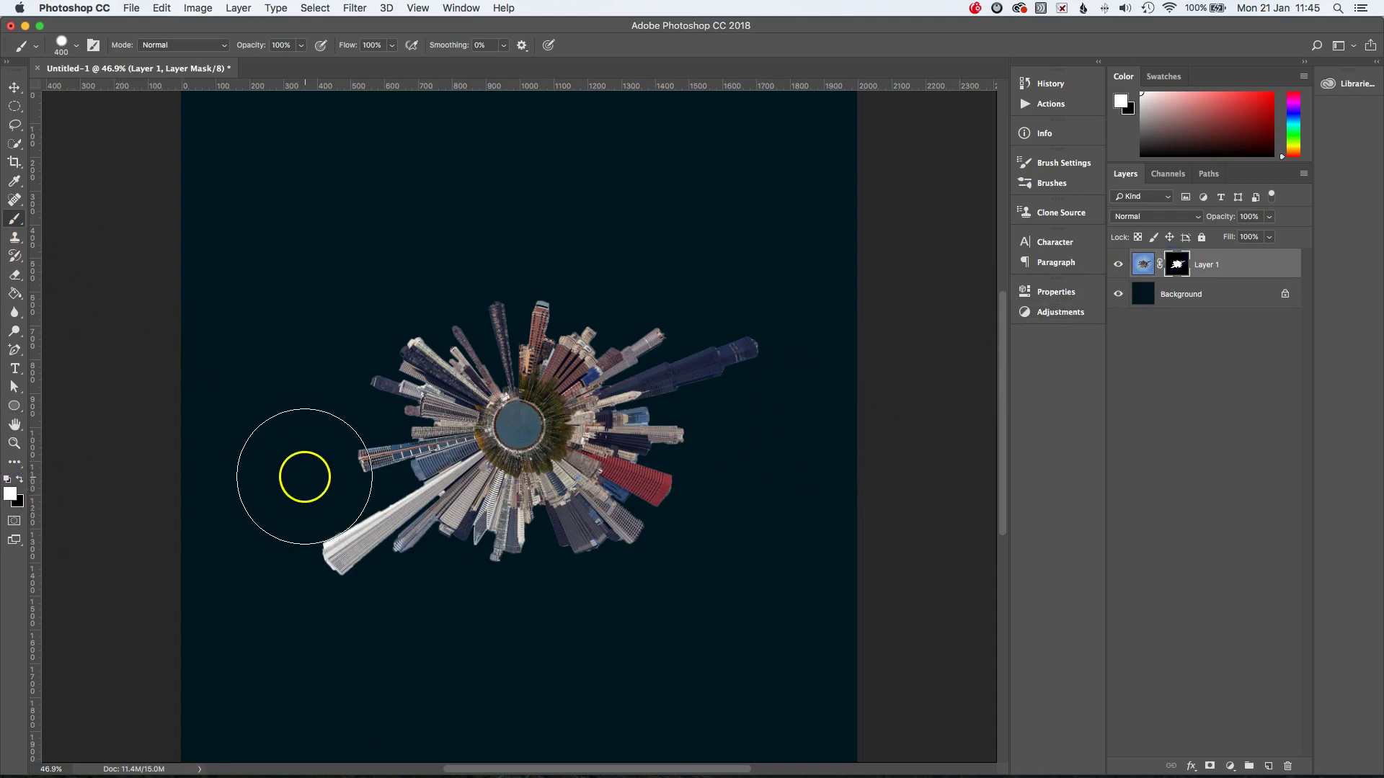
pyautogui.moveTo(304, 474)
pyautogui.mouseDown()
pyautogui.moveTo(387, 494)
pyautogui.moveTo(434, 485)
pyautogui.mouseUp()
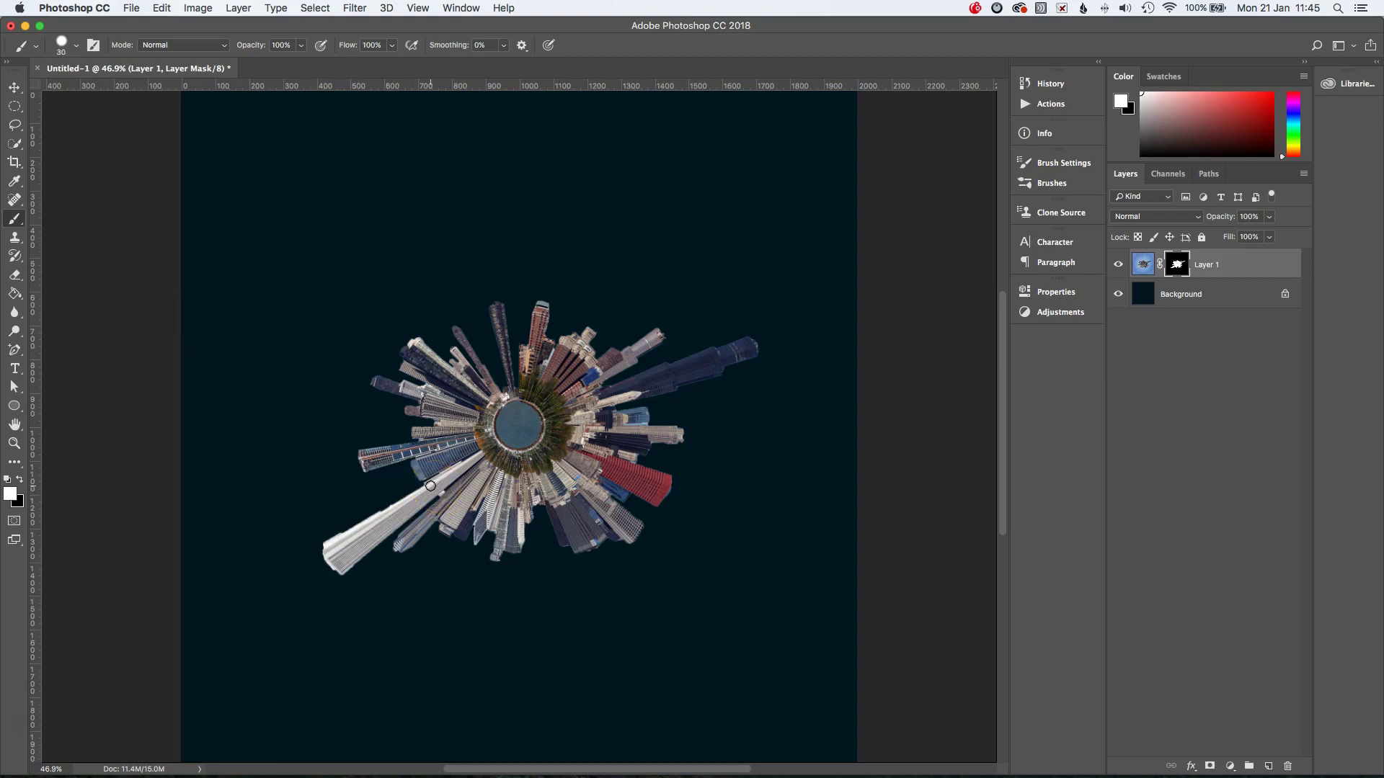
pyautogui.moveTo(329, 530)
pyautogui.mouseDown()
pyautogui.moveTo(473, 519)
pyautogui.moveTo(650, 518)
pyautogui.moveTo(833, 474)
pyautogui.mouseUp()
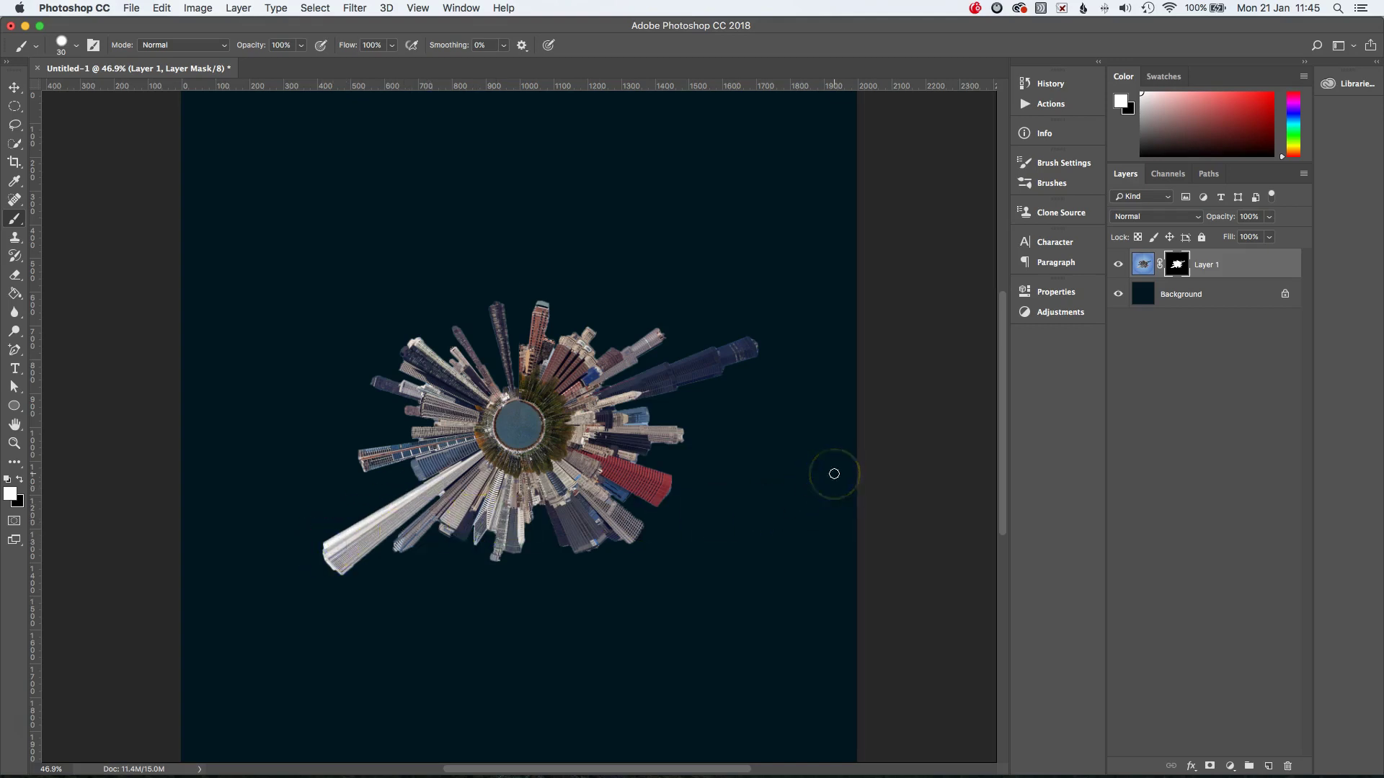